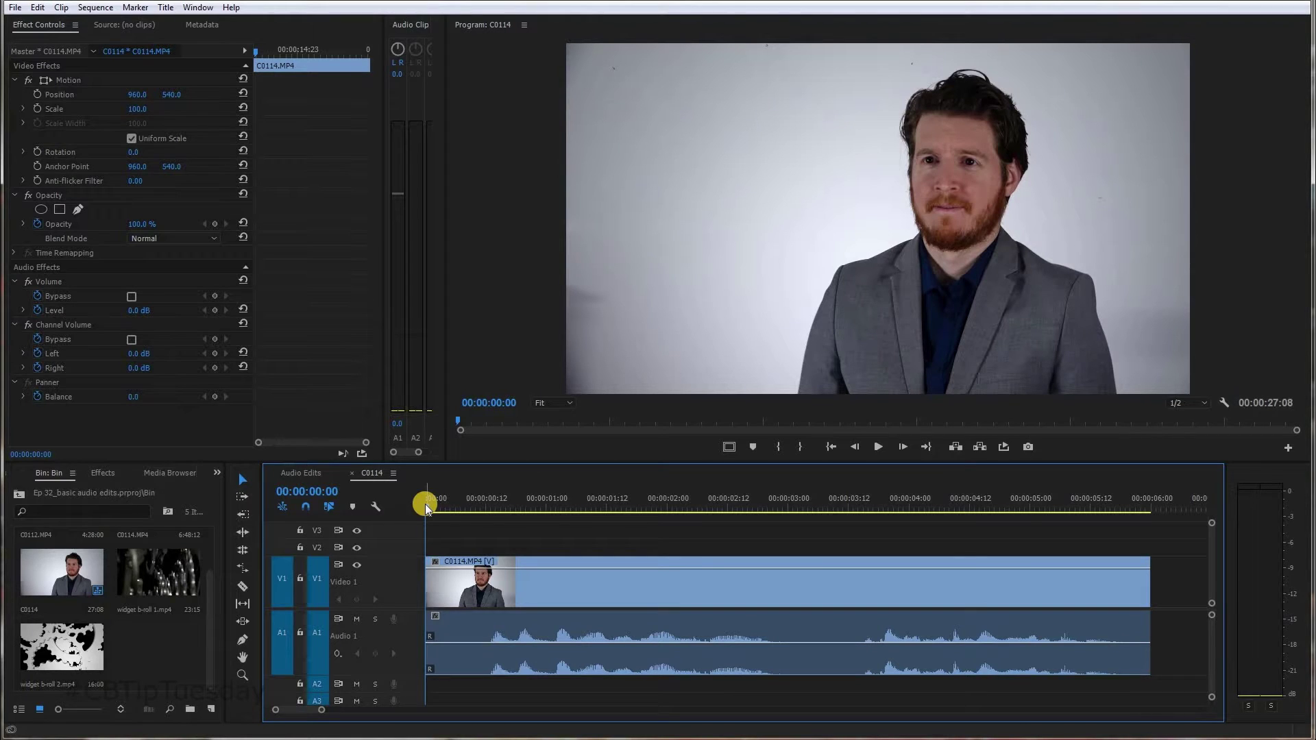
# Step: Play the first C0114.MP4 clip and replay its middle section to examine the pause in the speech
pyautogui.press('space')
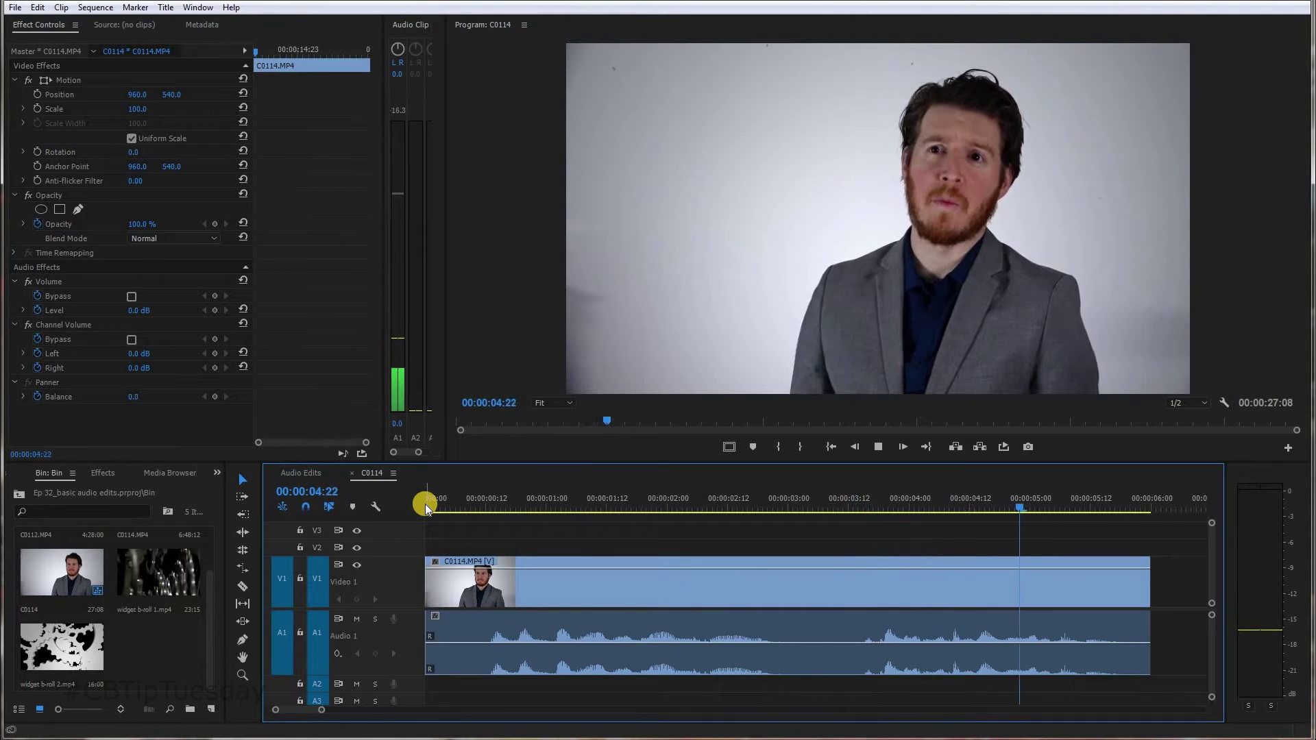
pyautogui.press('space')
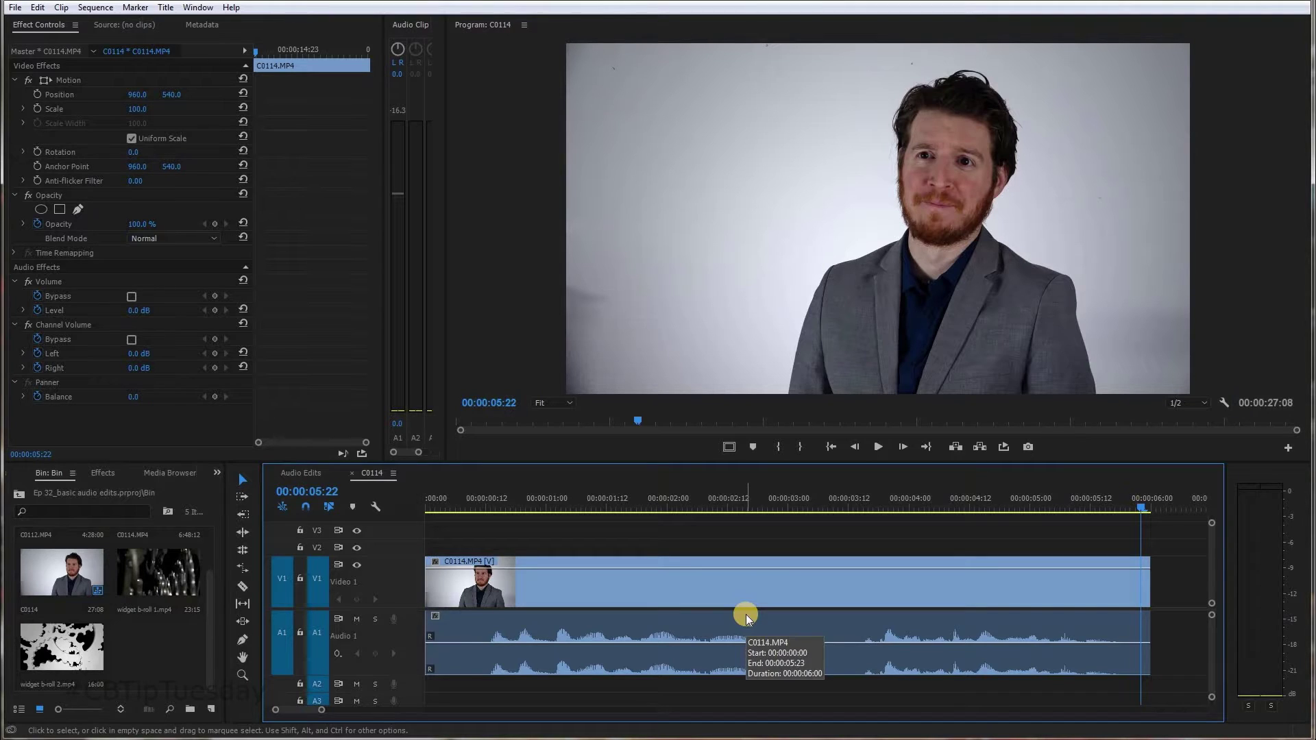
pyautogui.click(703, 502)
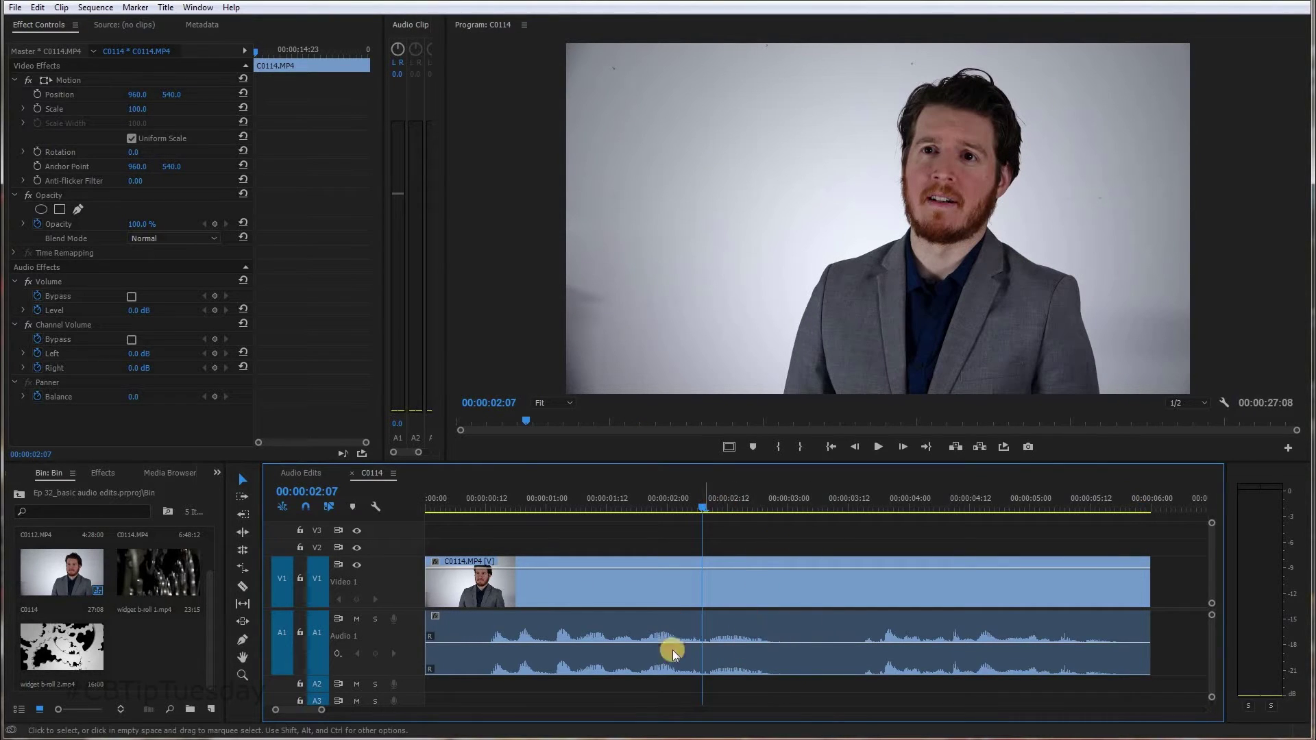
pyautogui.click(667, 499)
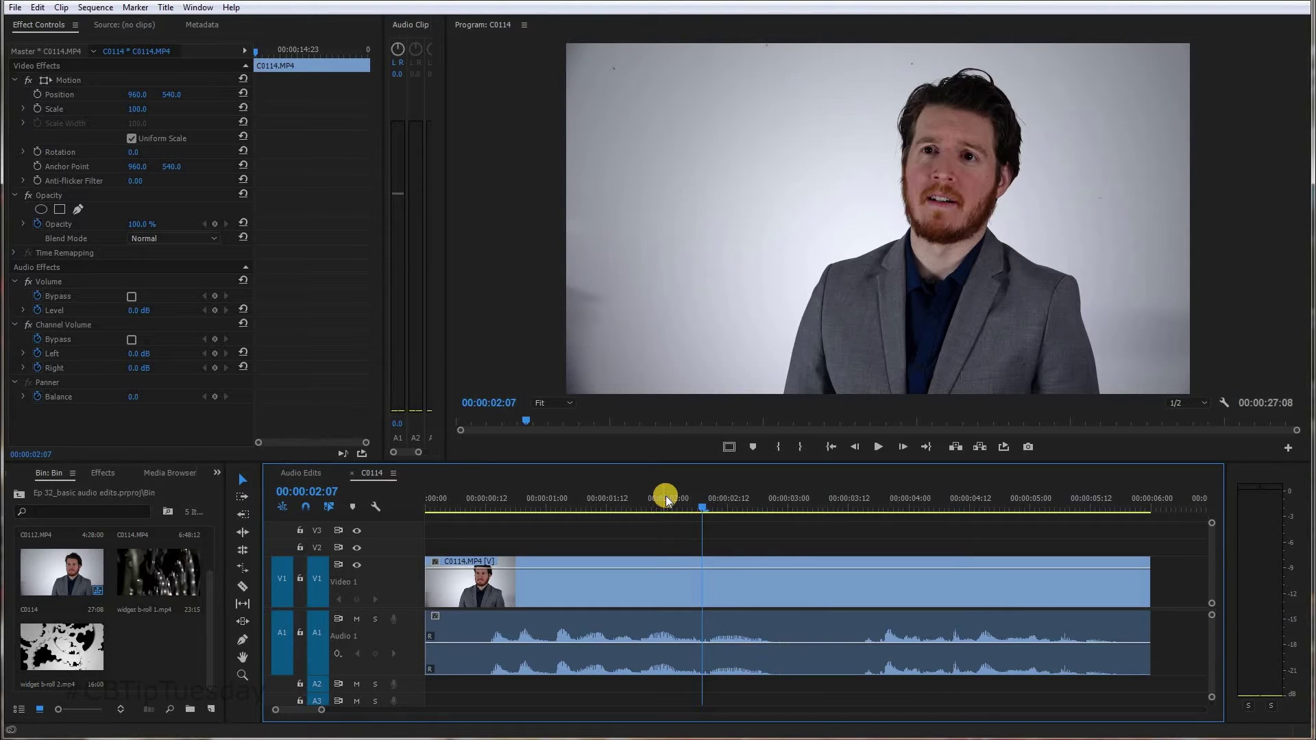
pyautogui.press('space')
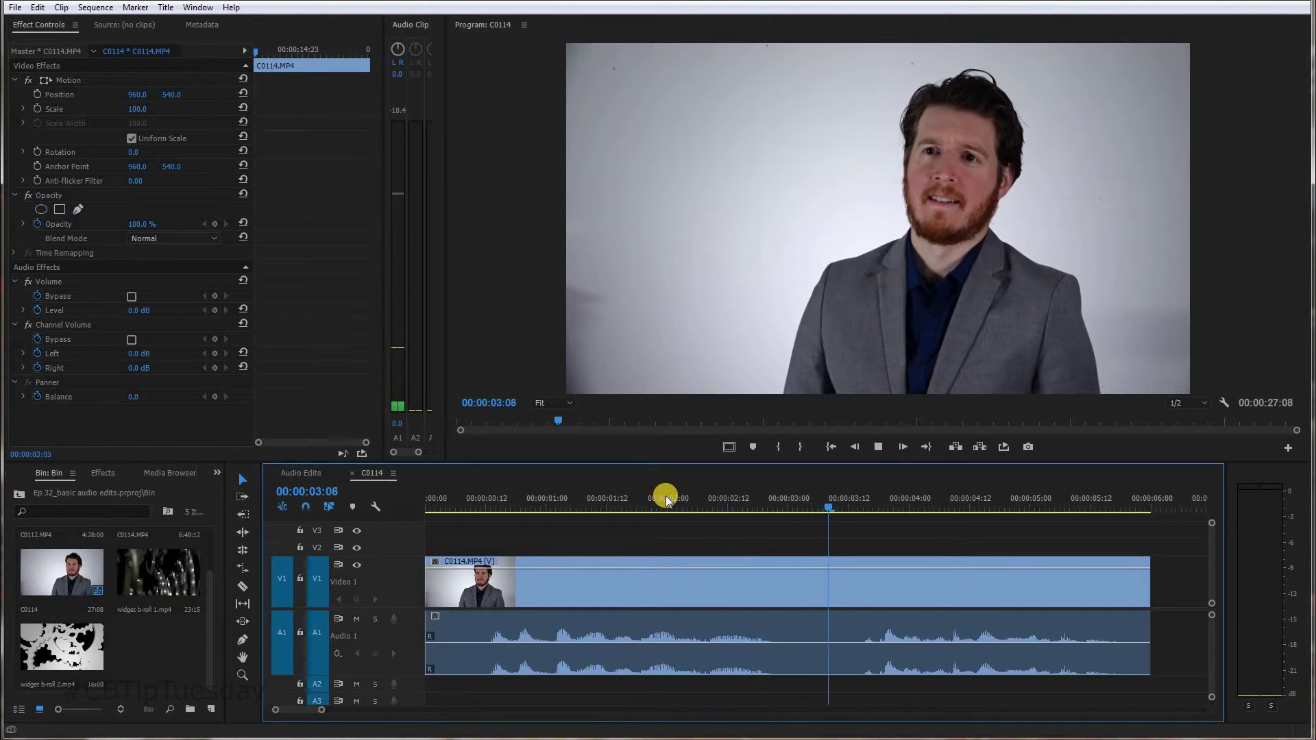
pyautogui.click(774, 501)
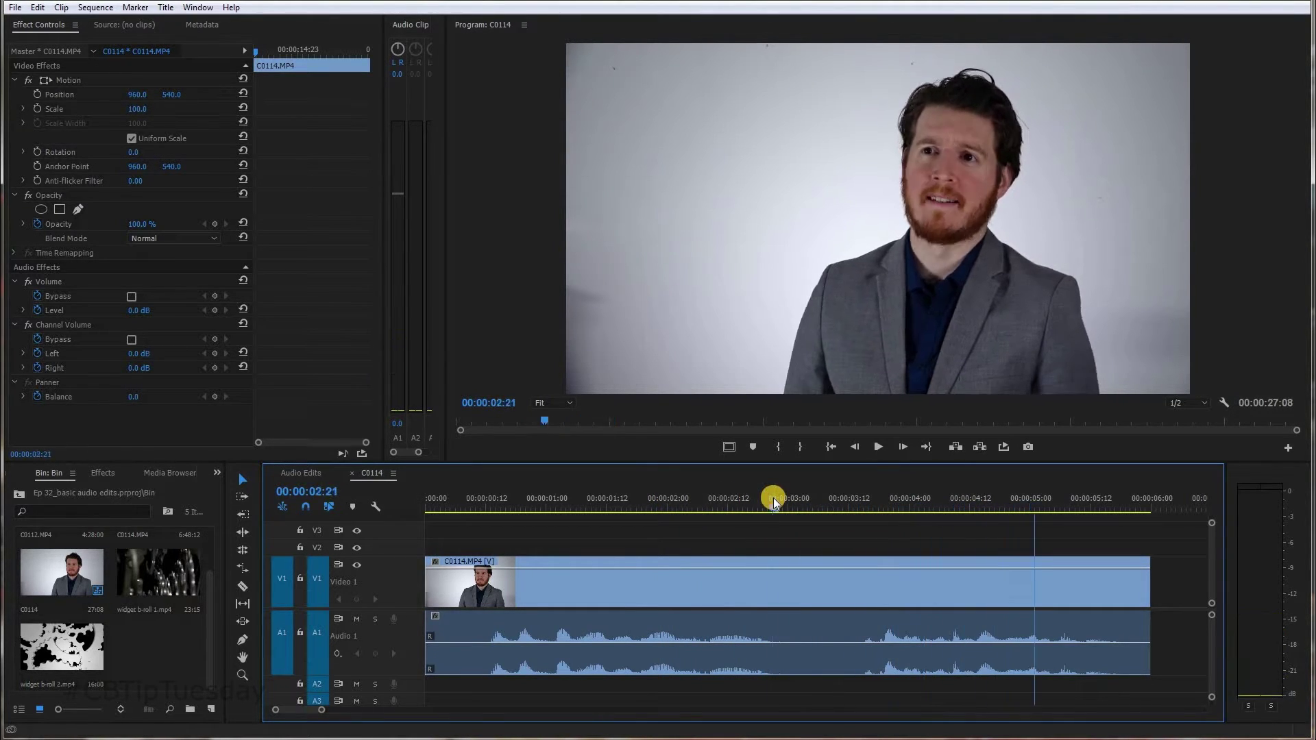
pyautogui.press('=')
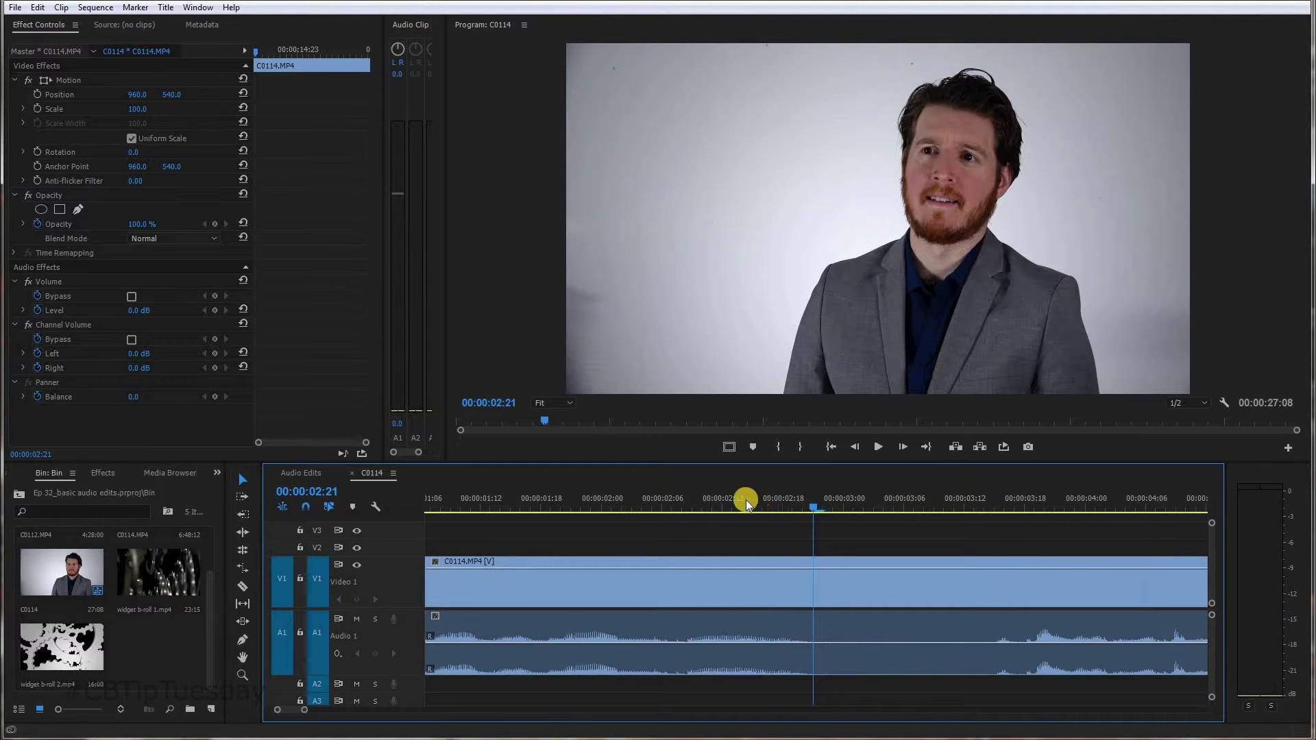
# Step: Replay the pause from 00:00:02:06 and split the clip with the Razor tool at 00:00:03:14, just before speech resumes
pyautogui.click(668, 499)
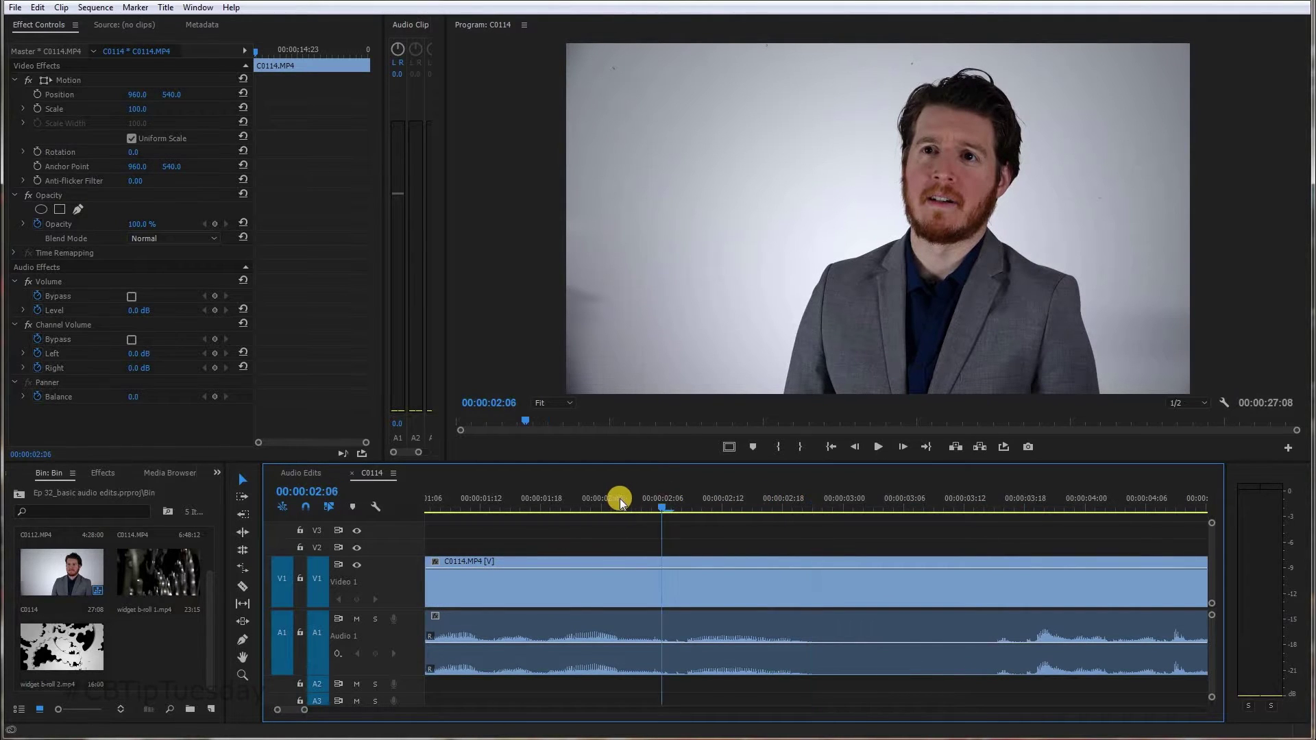
pyautogui.press('space')
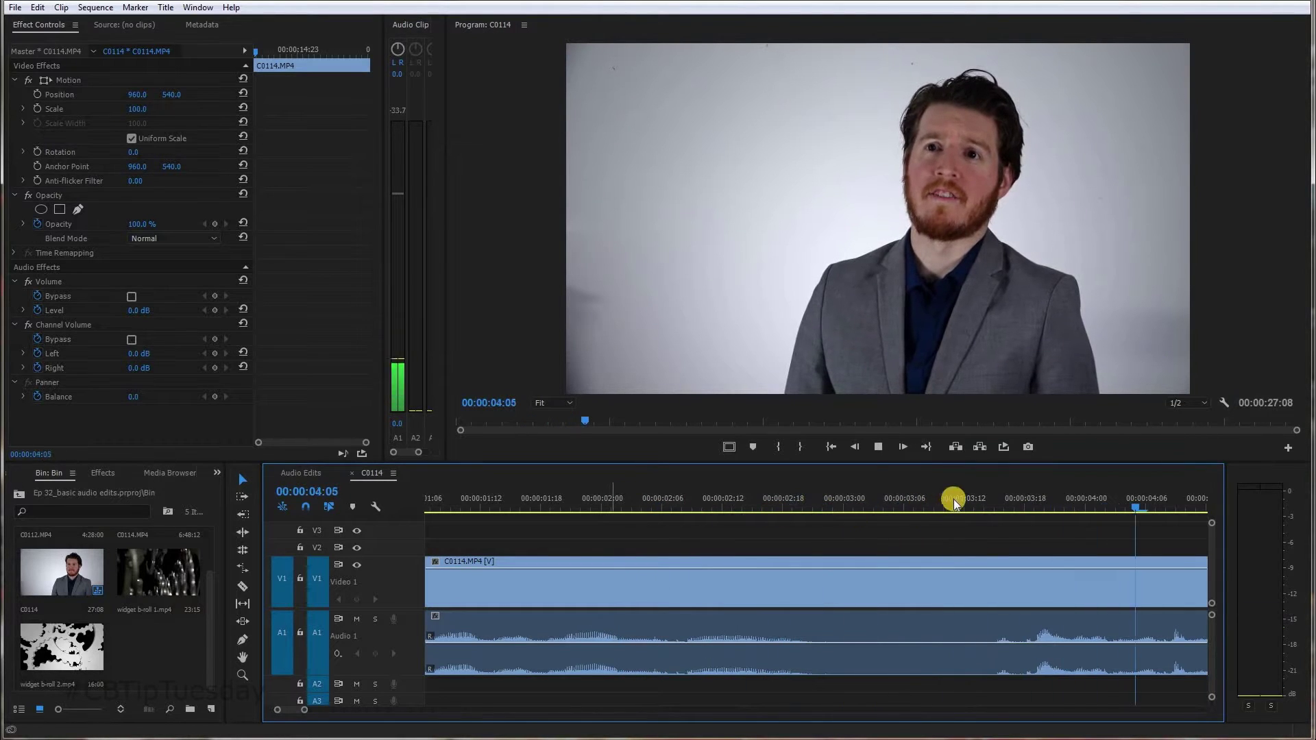
pyautogui.press('space')
pyautogui.click(987, 499)
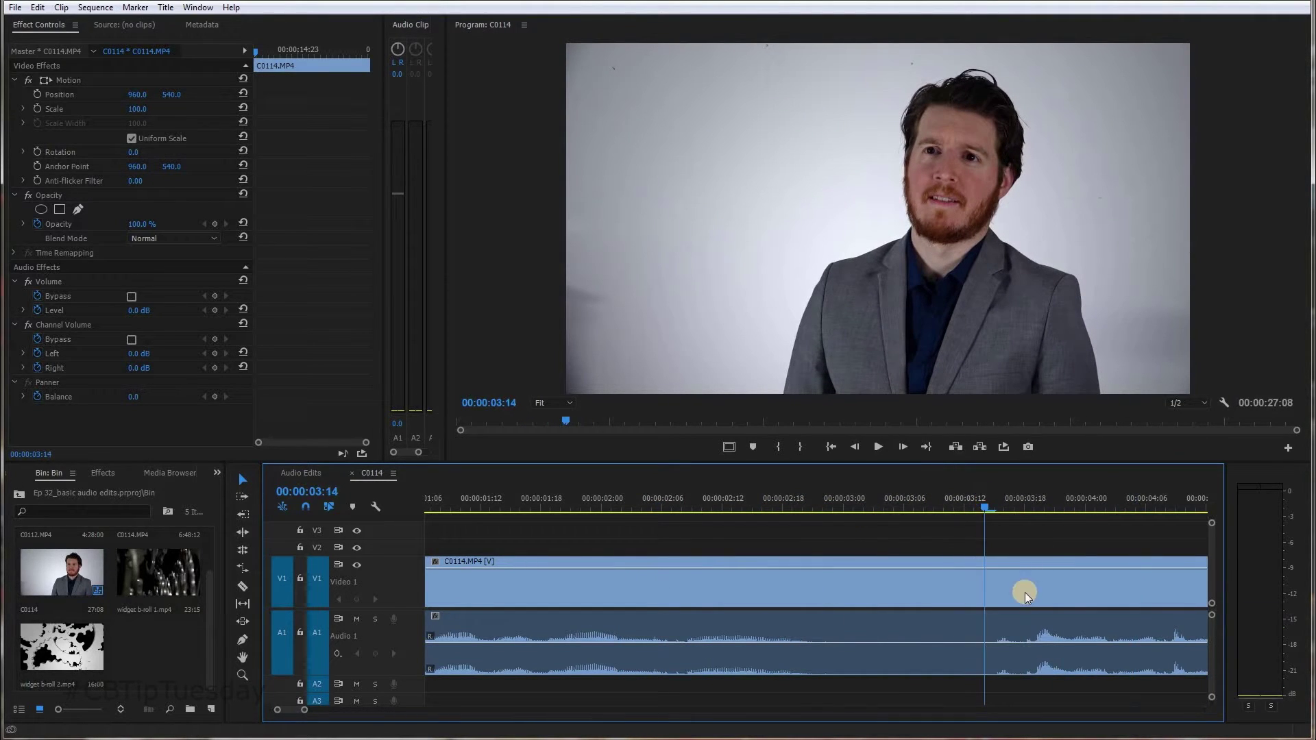
pyautogui.press('c')
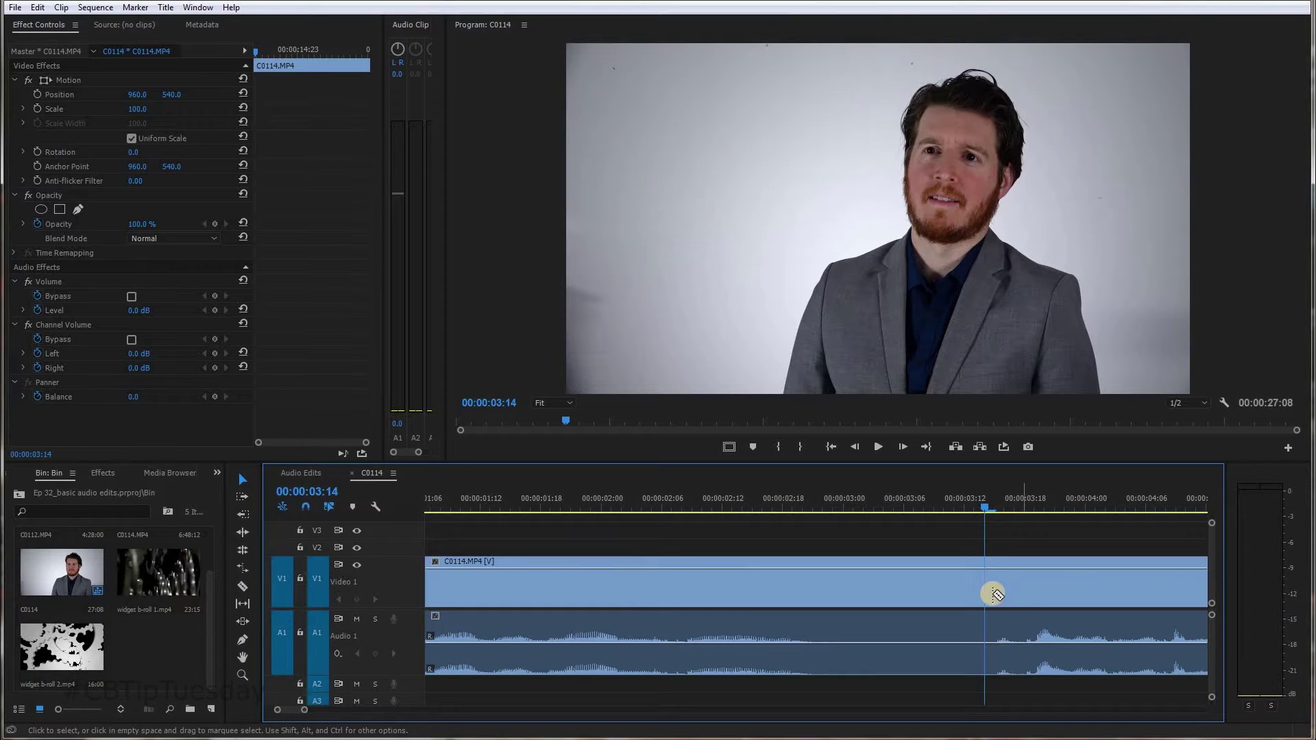
pyautogui.click(984, 587)
pyautogui.click(974, 579)
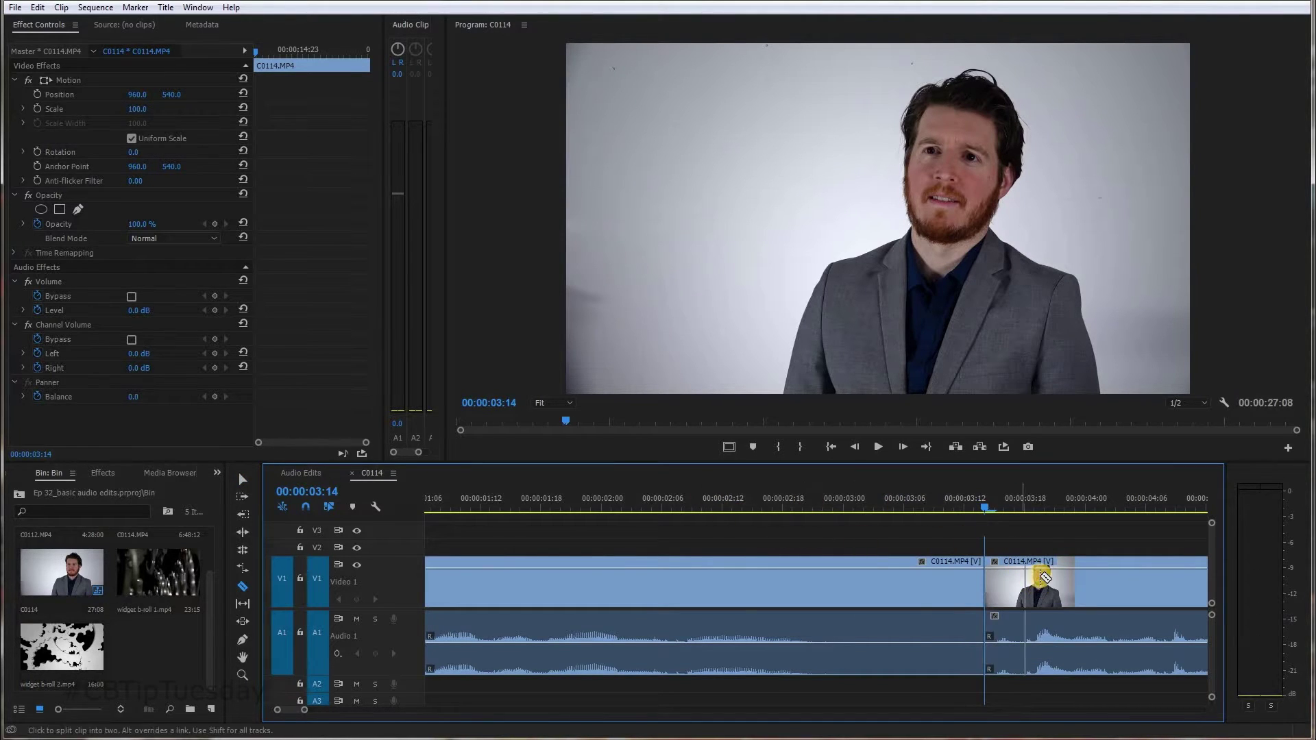
# Step: Ripple-trim the section from 00:00:02:07 up to the cut at 00:00:03:14 so the two spoken parts join
pyautogui.press('space')
pyautogui.press('space')
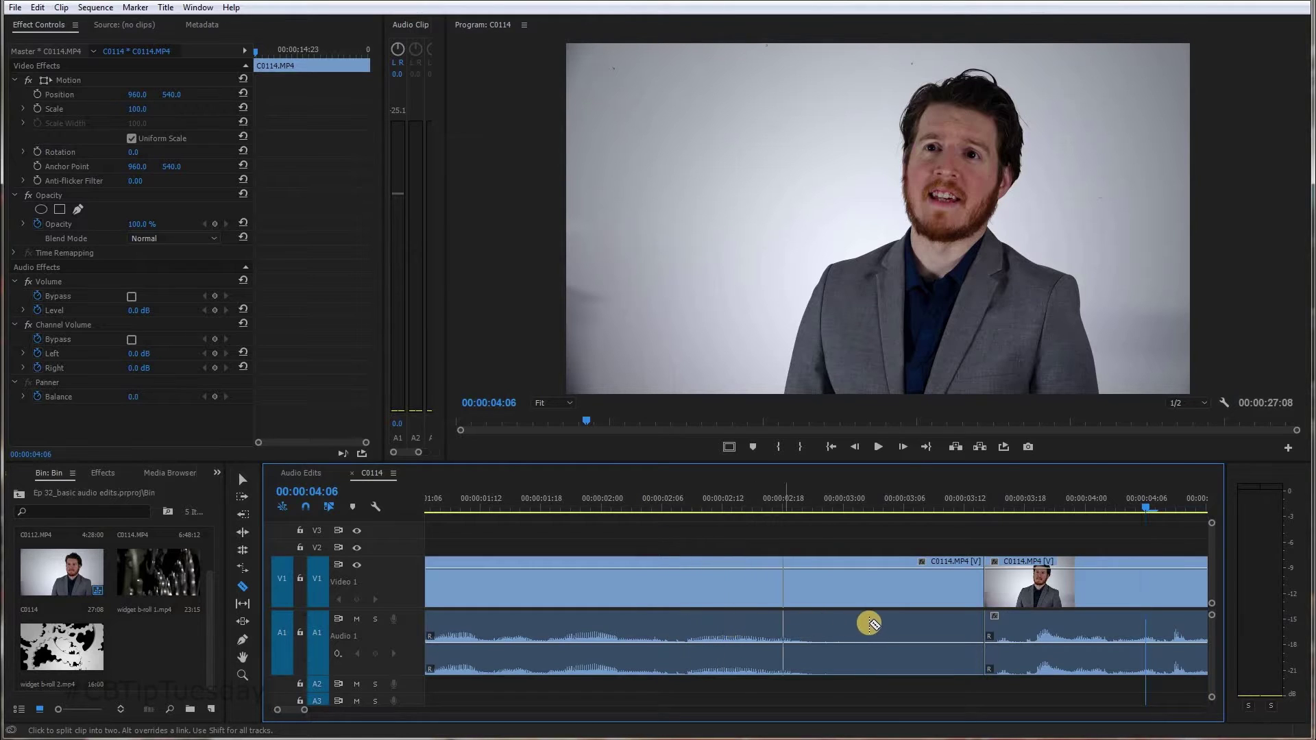
pyautogui.click(677, 501)
pyautogui.press('space')
pyautogui.click(678, 501)
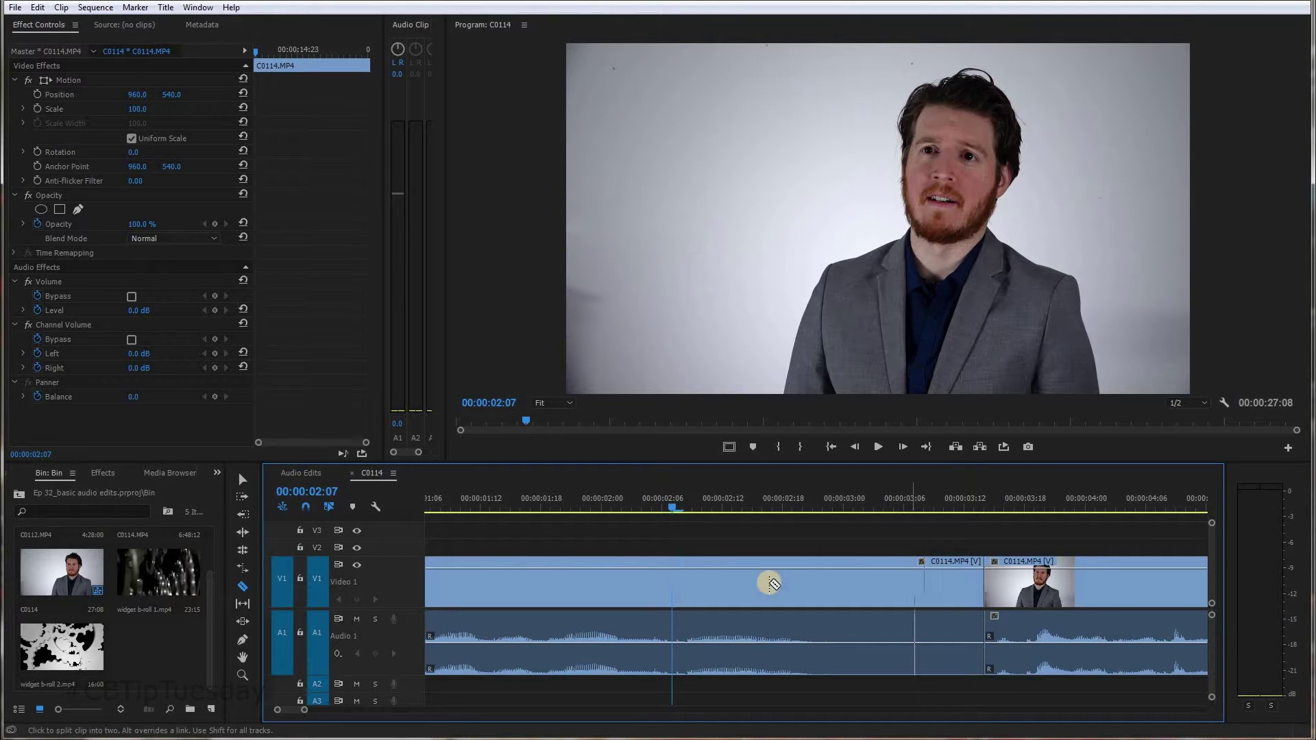
pyautogui.click(675, 579)
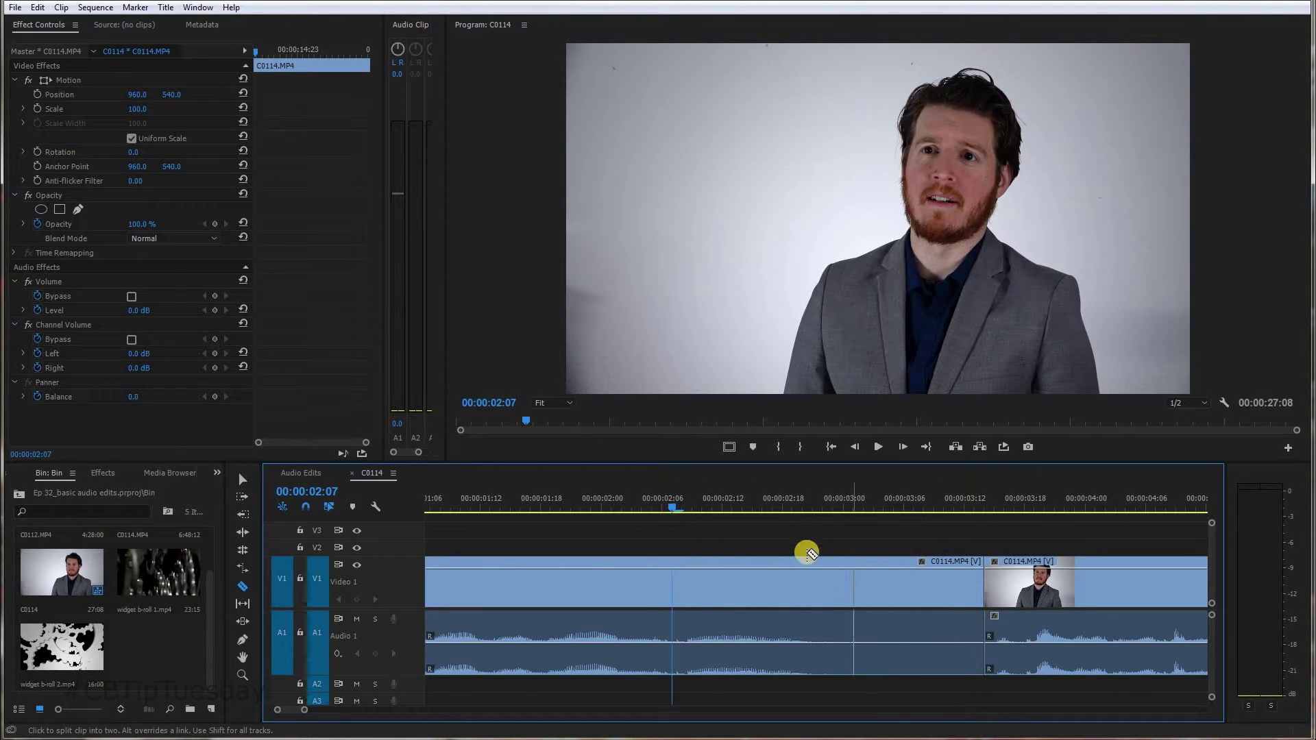
pyautogui.press('w')
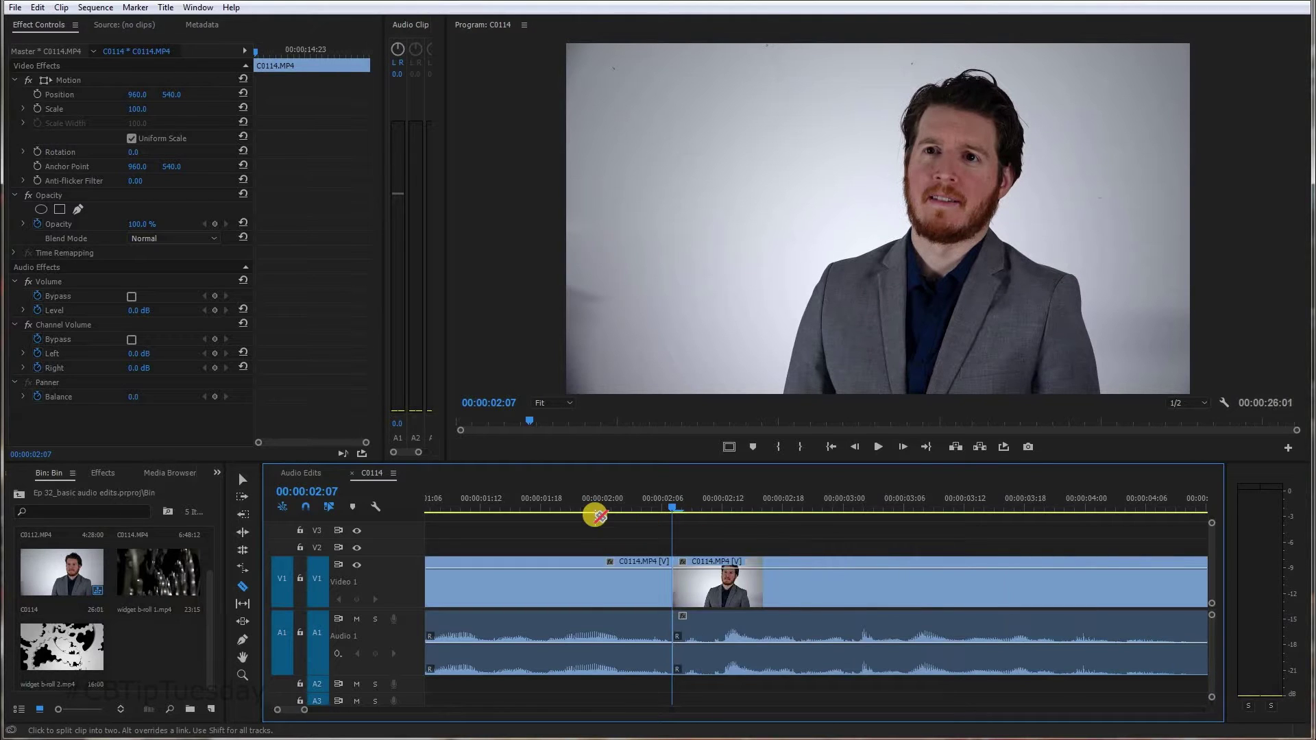
# Step: Play back across the new join twice to check how the audio edit sounds
pyautogui.click(453, 503)
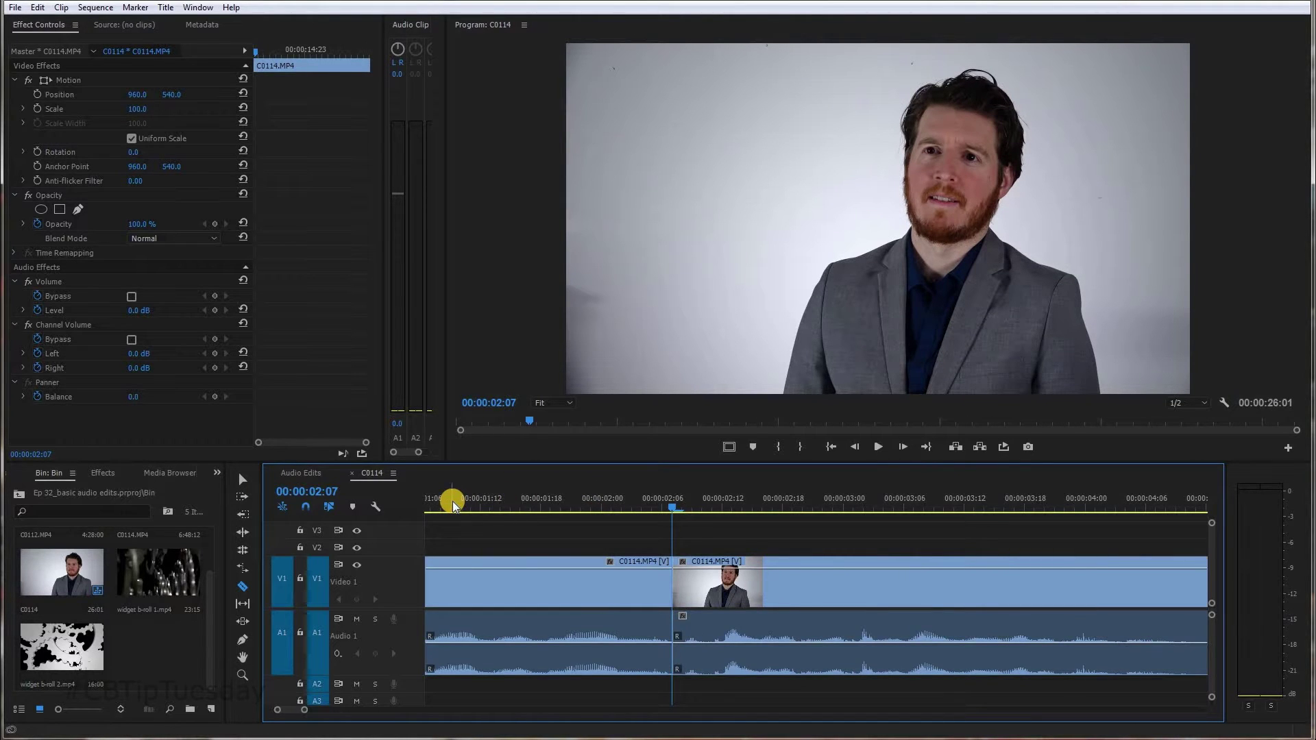
pyautogui.press('space')
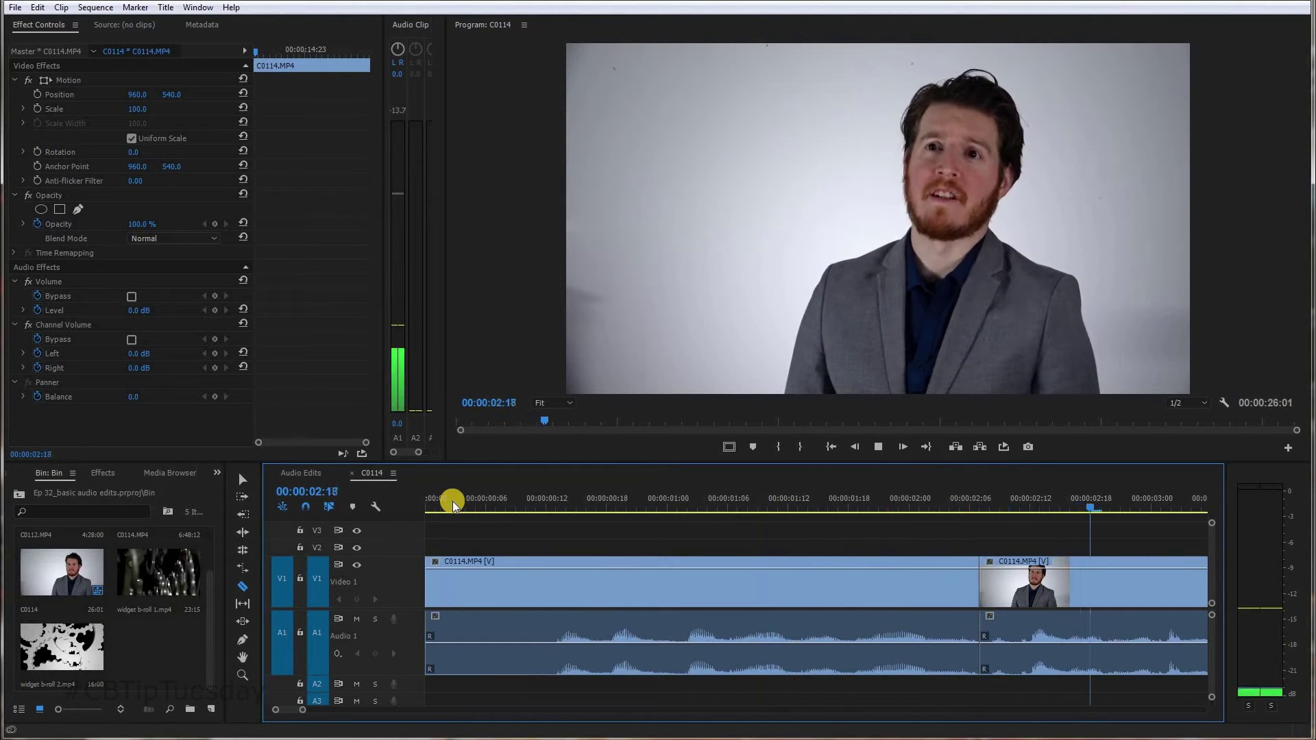
pyautogui.press('space')
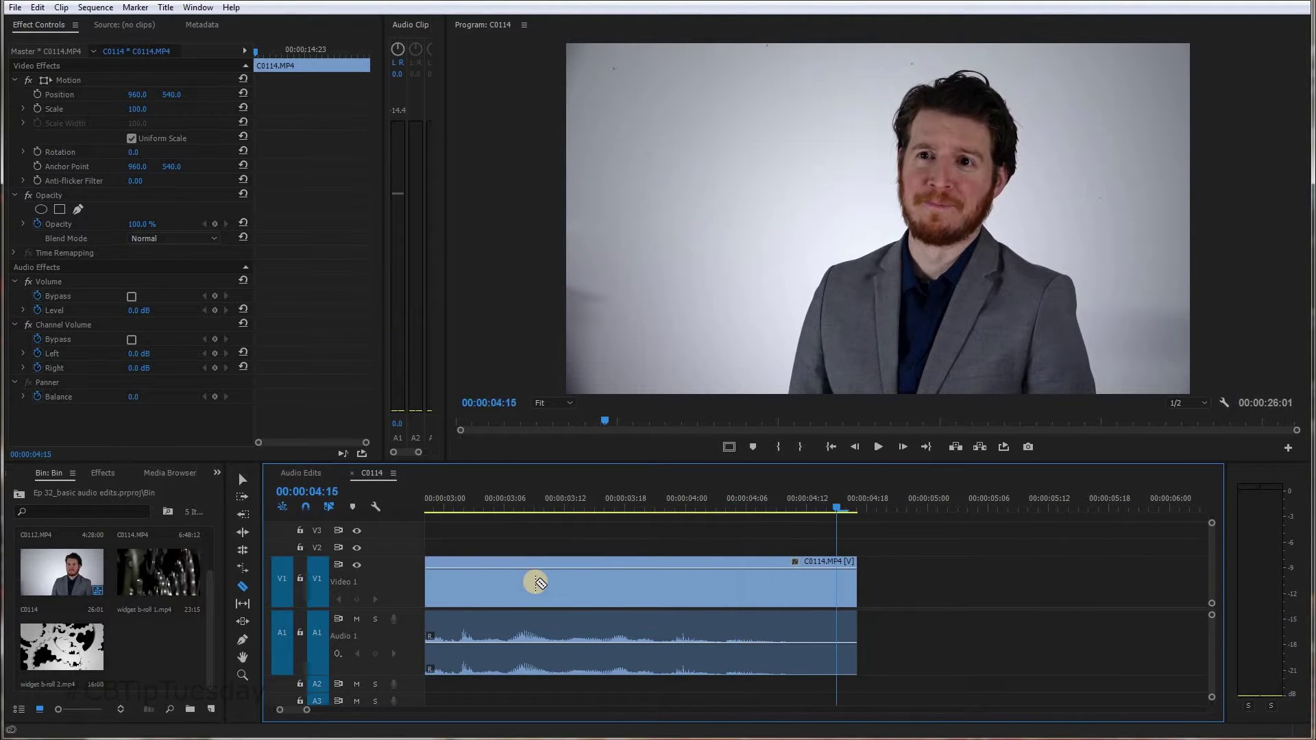
pyautogui.scroll(15, 536, 581)
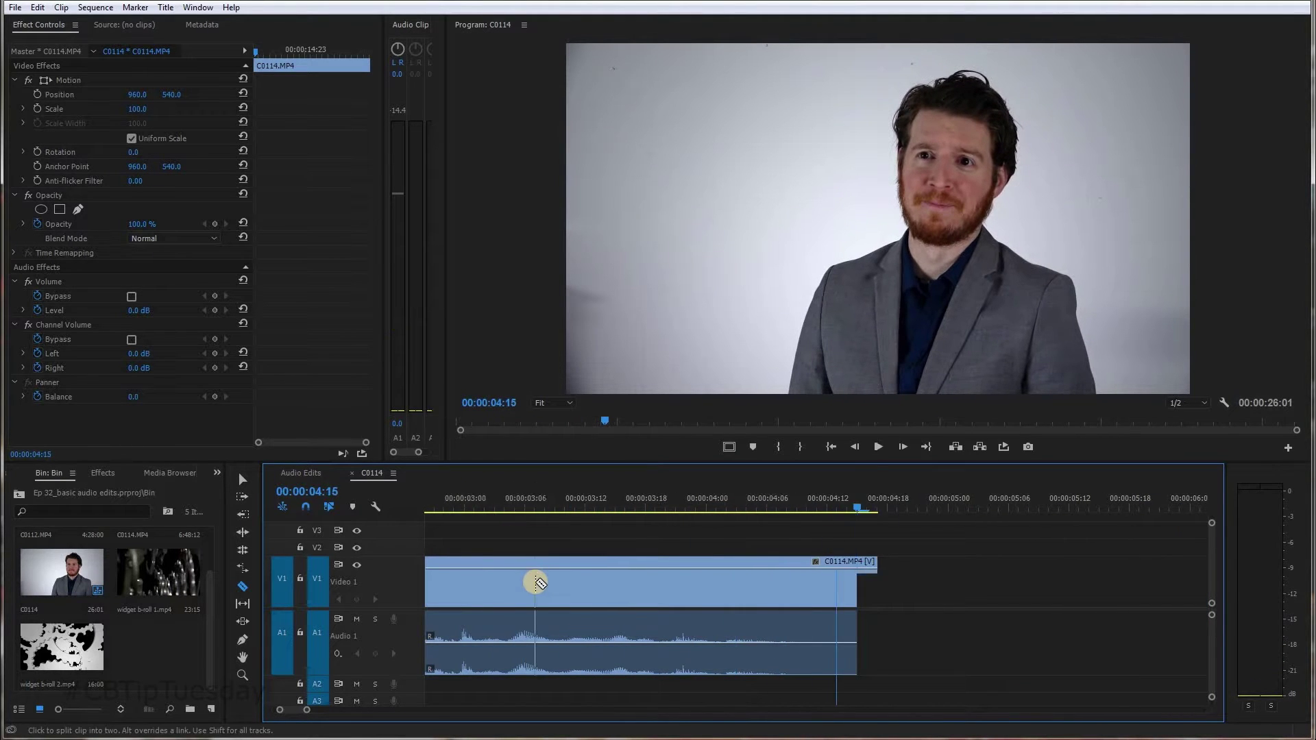
pyautogui.click(506, 503)
pyautogui.press('space')
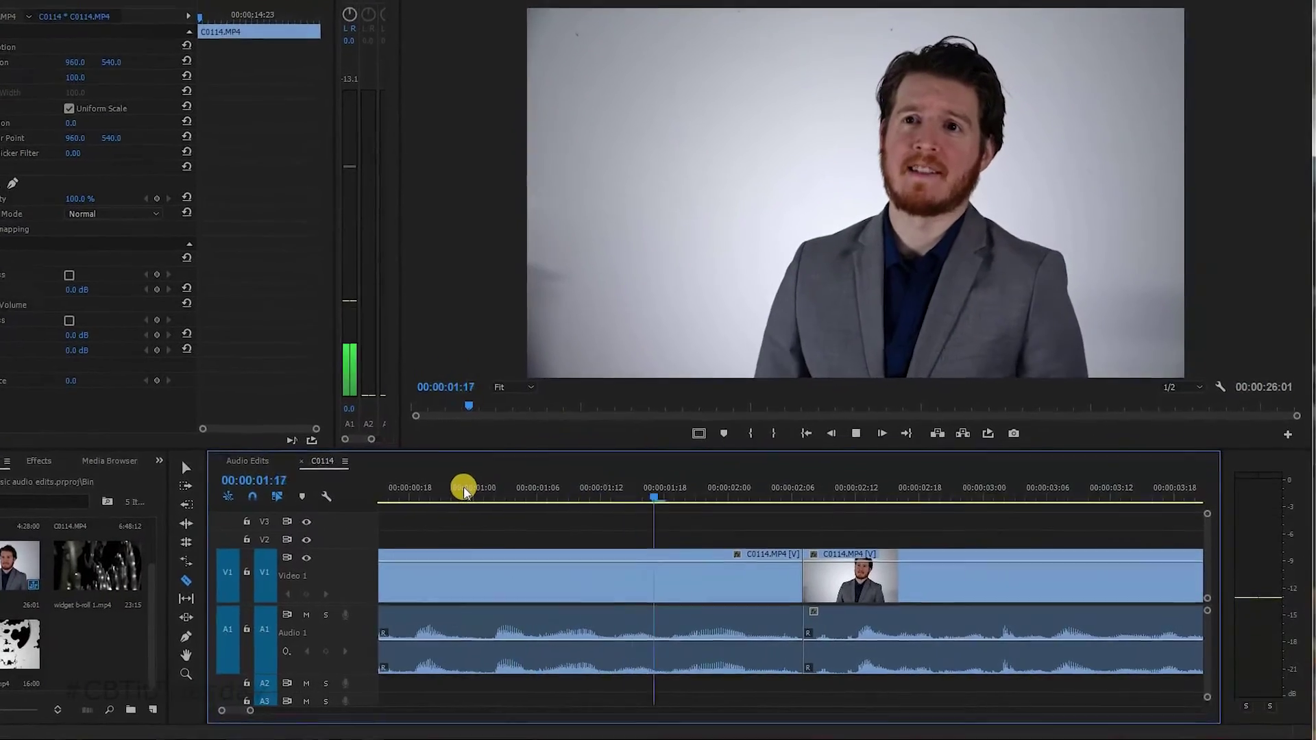
pyautogui.press('space')
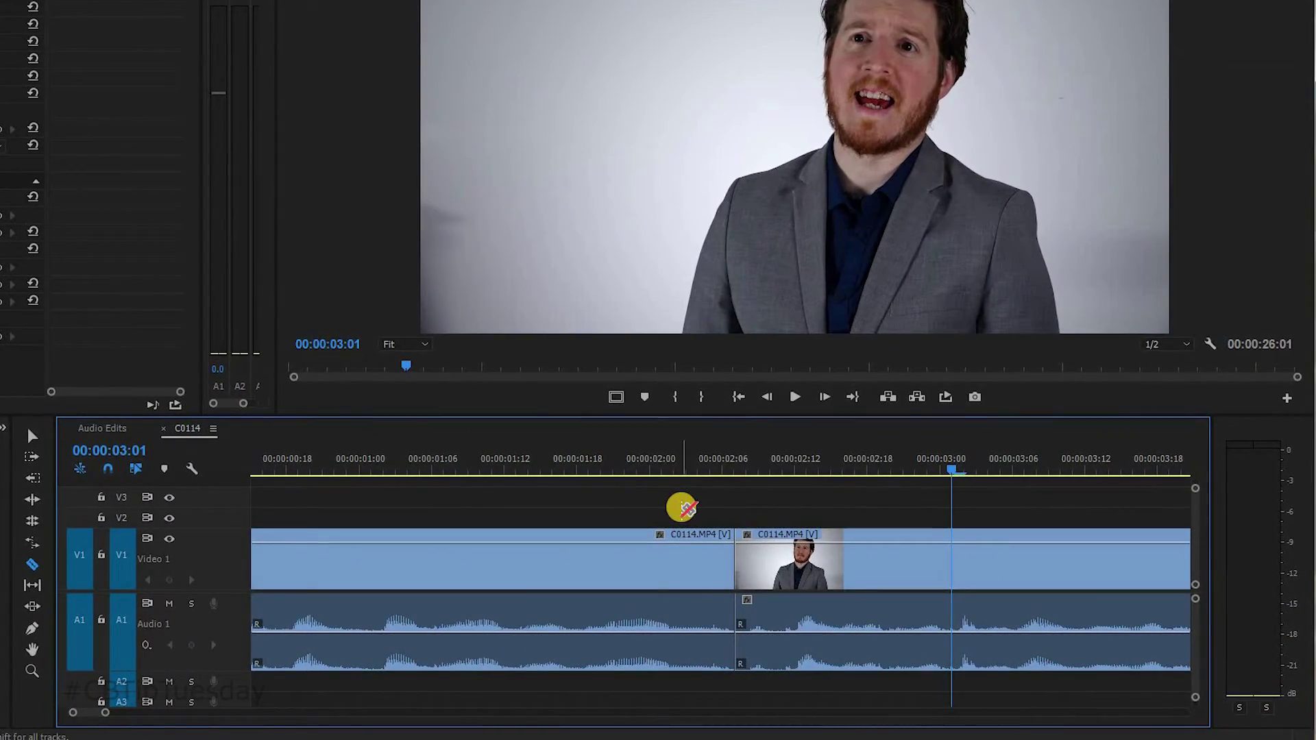
# Step: Add a Constant Power audio crossfade at the join, adjust it to about 17 frames, and play it back
pyautogui.press('v')
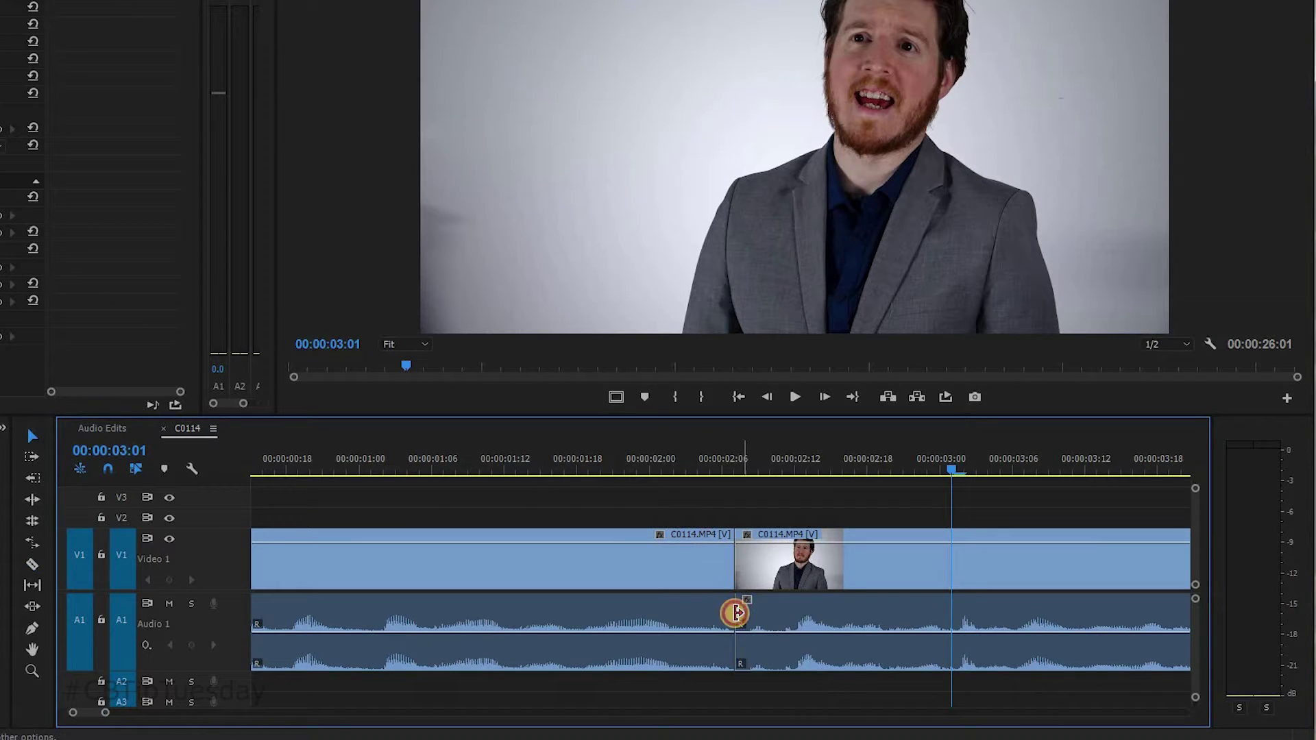
pyautogui.click(740, 623)
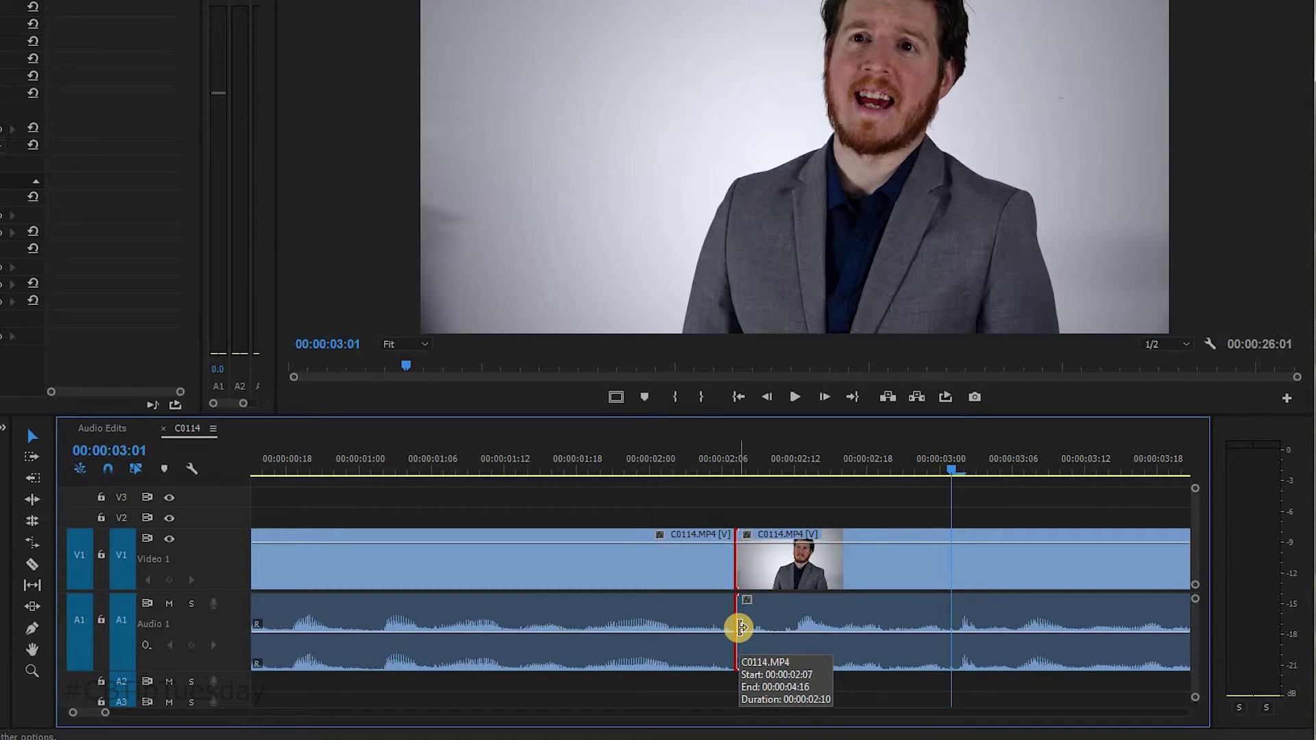
pyautogui.hotkey('ctrl', 'shift', 'd')
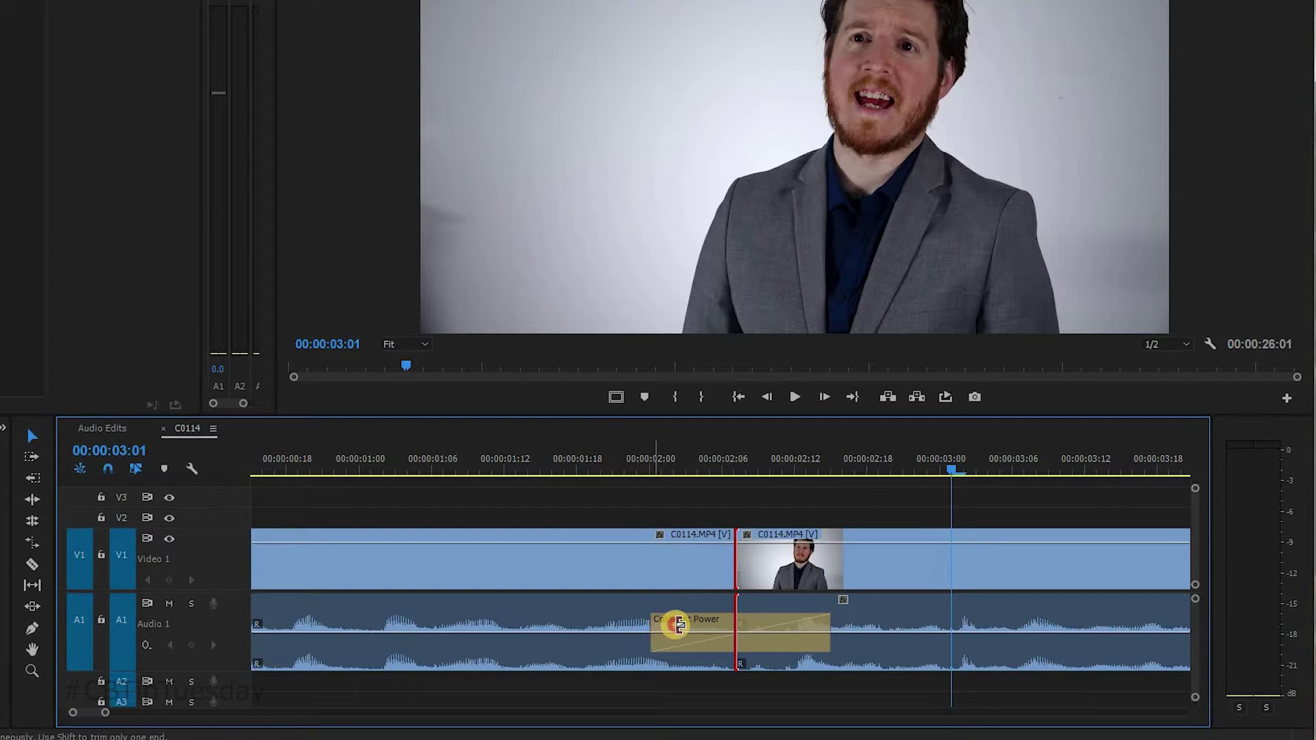
pyautogui.moveTo(669, 626); pyautogui.dragTo(500, 459)
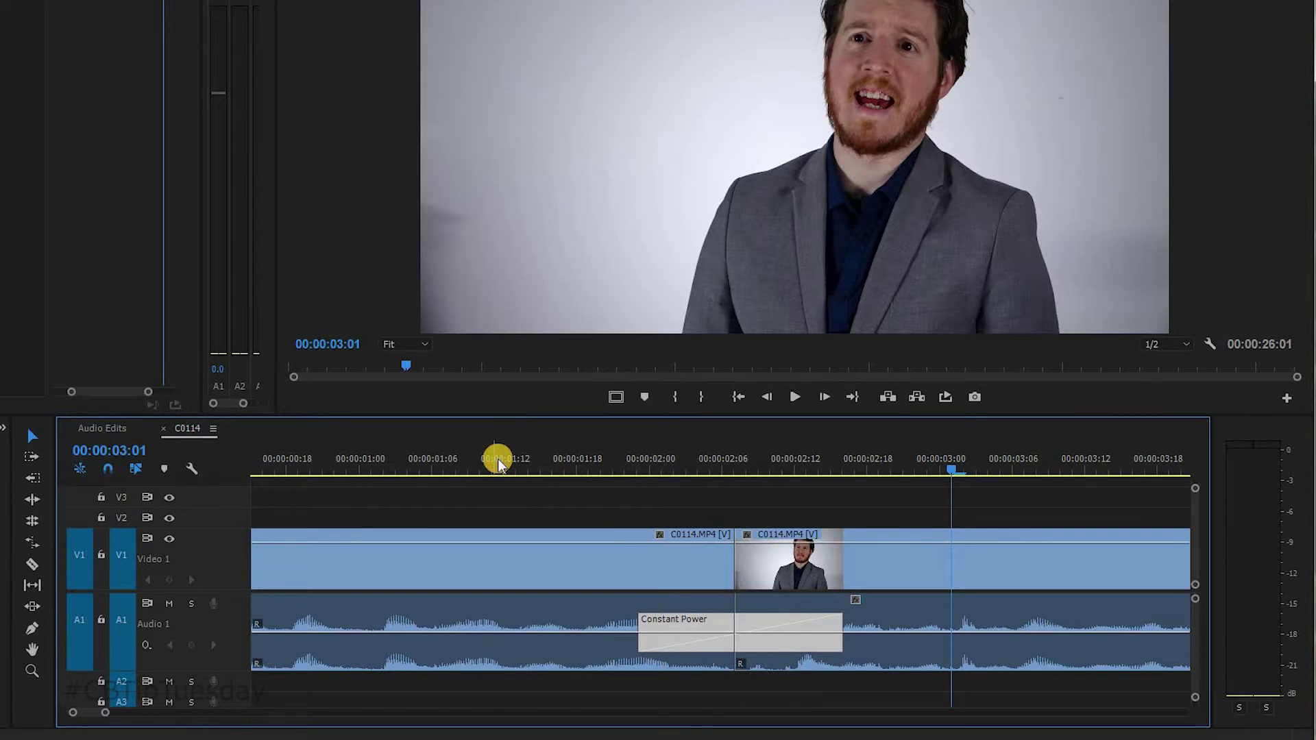
pyautogui.click(497, 458)
pyautogui.press('space')
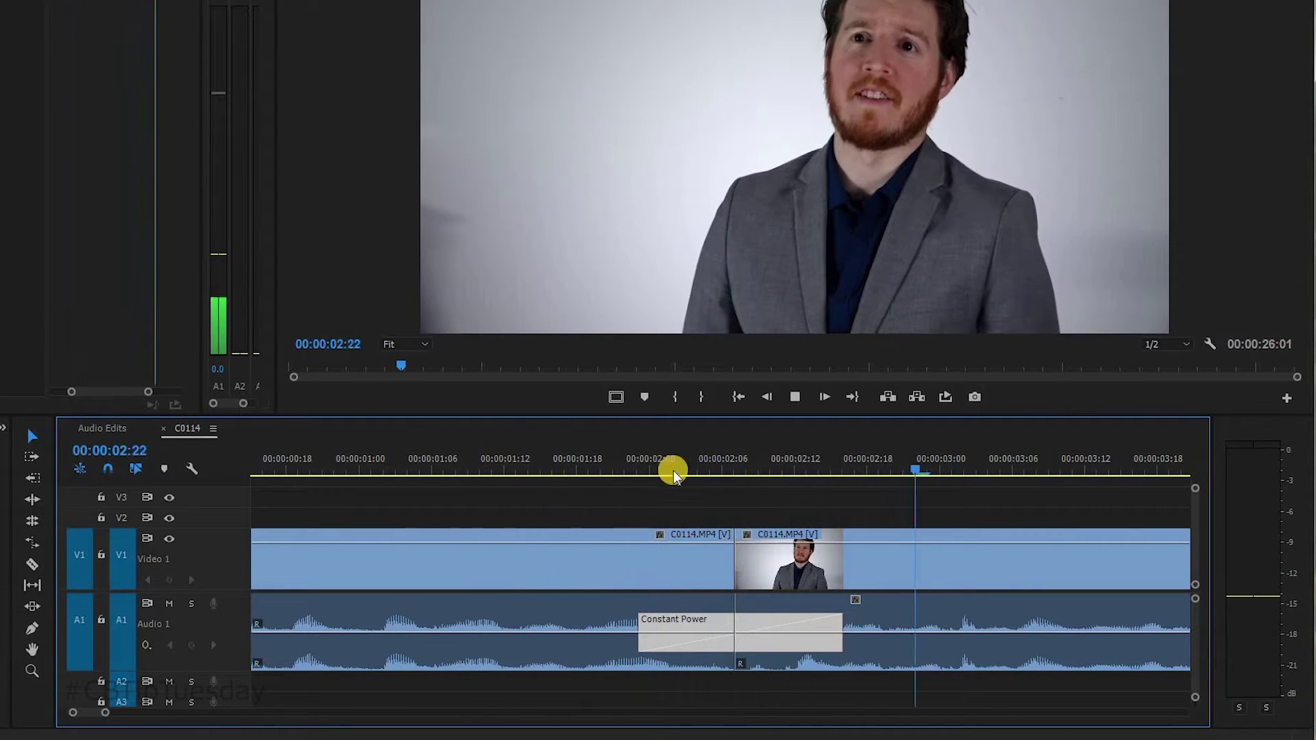
pyautogui.press('space')
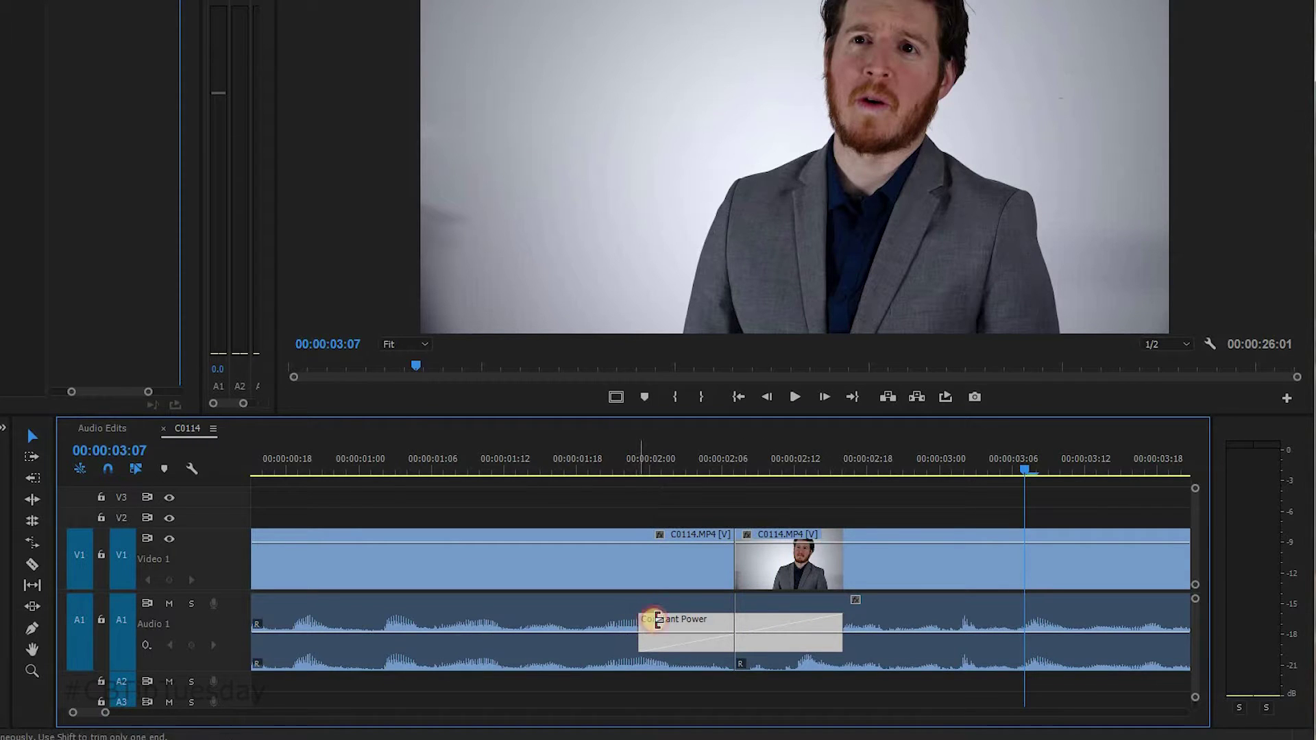
# Step: Shorten the Constant Power crossfade to 3 frames and play back the join
pyautogui.moveTo(652, 623); pyautogui.dragTo(360, 455)
pyautogui.click(359, 455)
pyautogui.press('space')
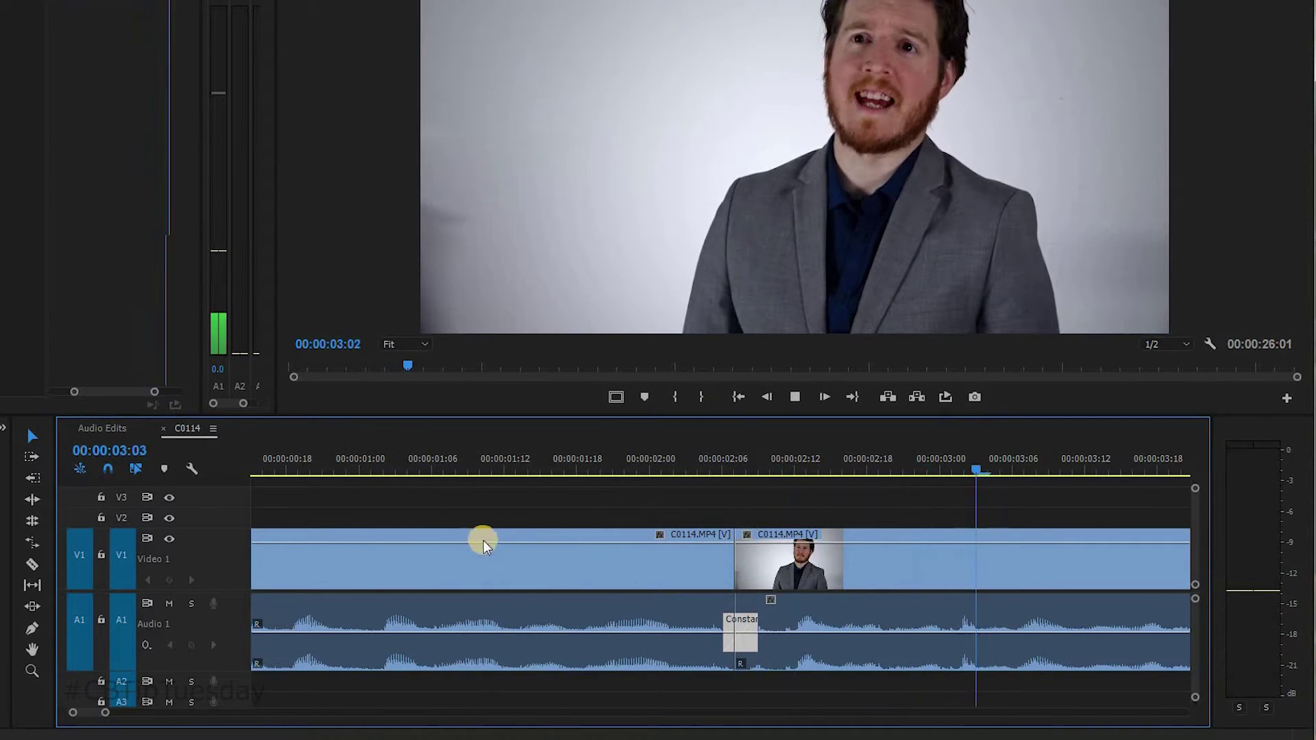
pyautogui.press('space')
# Step: Shift the Constant Power crossfade about one frame earlier over the join and listen to the result
pyautogui.click(747, 628)
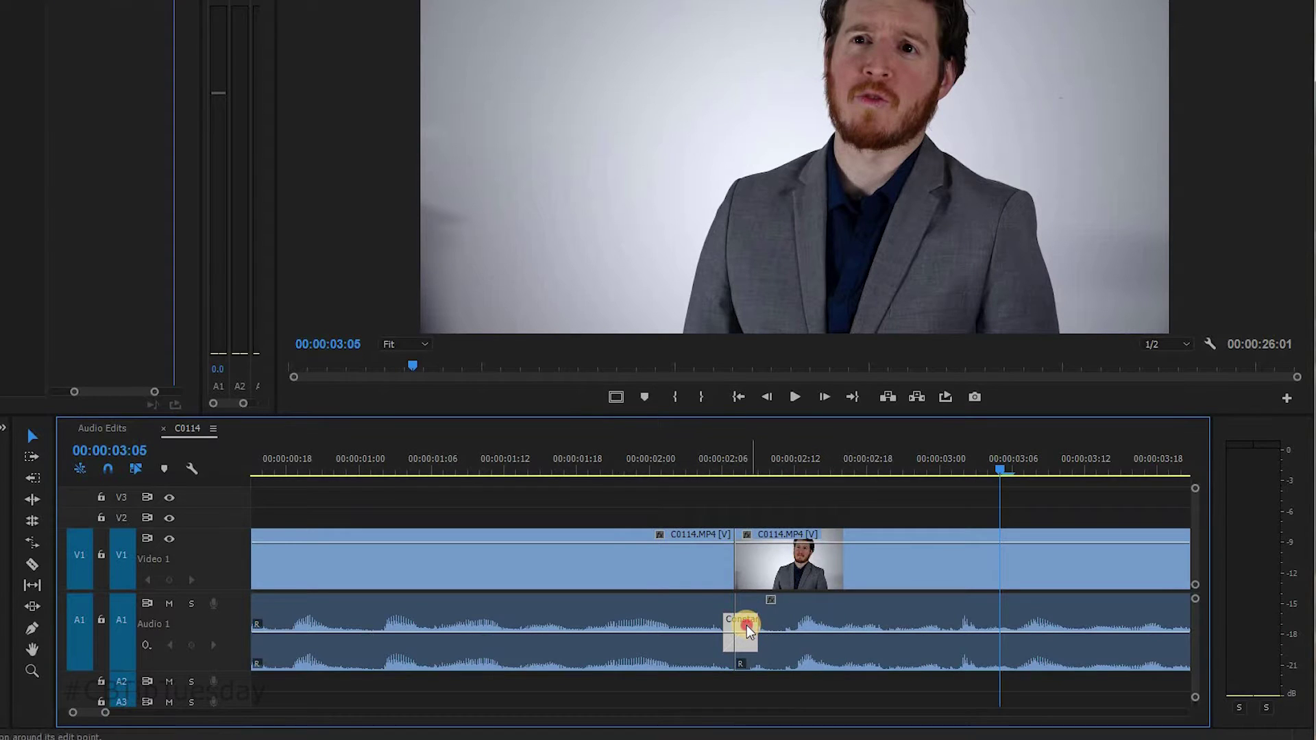
pyautogui.moveTo(747, 628); pyautogui.dragTo(735, 628)
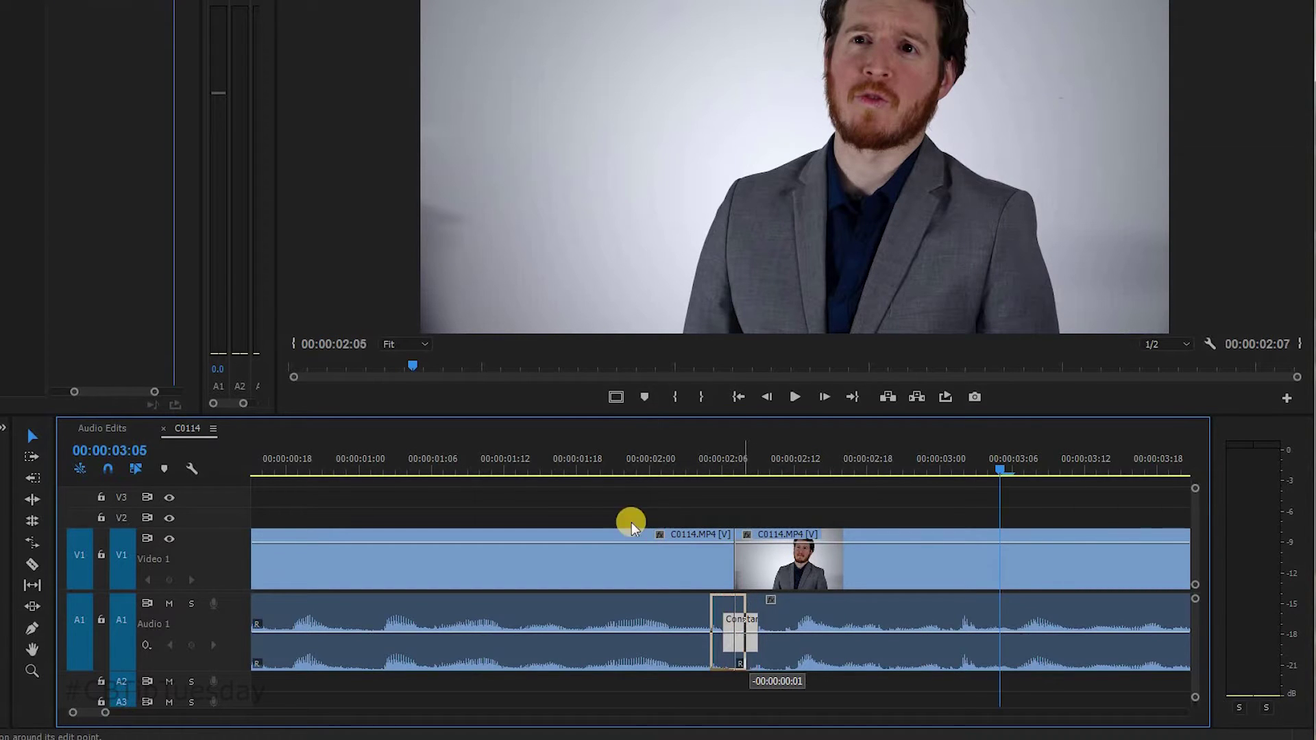
pyautogui.click(331, 466)
pyautogui.press('space')
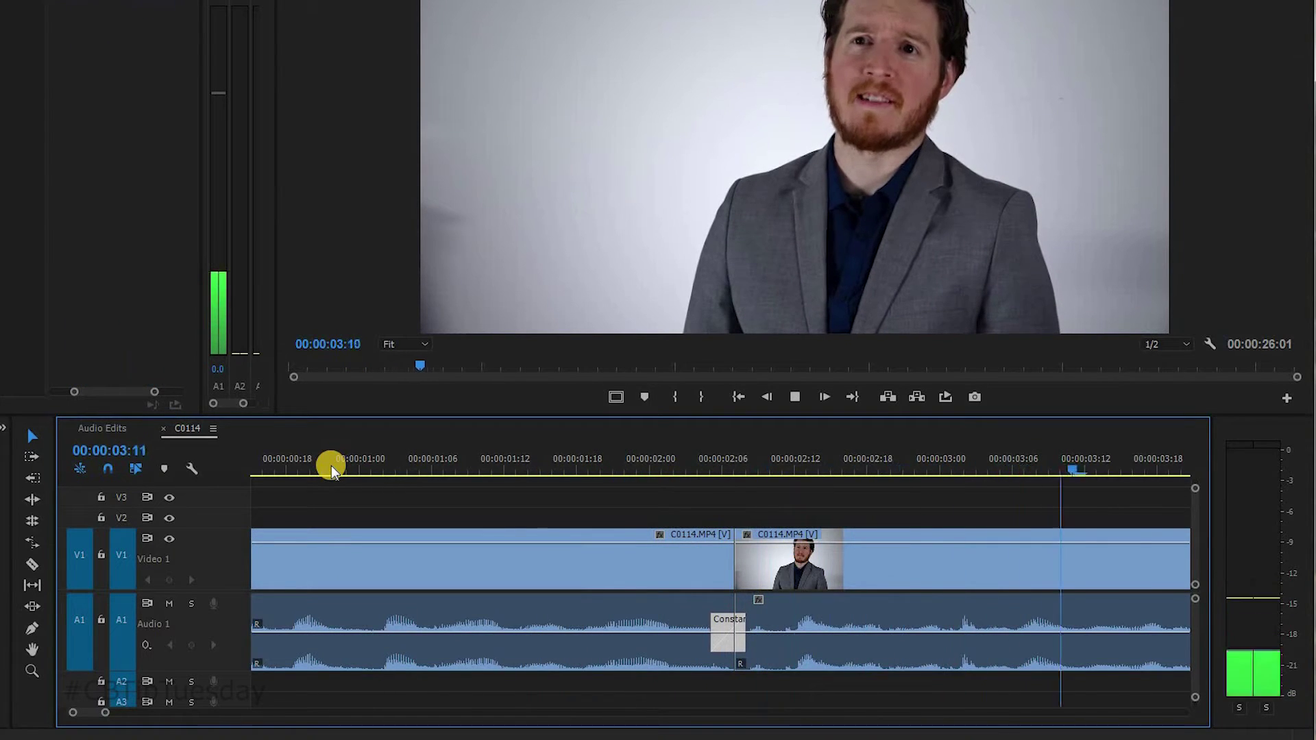
pyautogui.press('space')
# Step: Play back across the crossfaded join from 00:00:01:13 to check the audio edit again
pyautogui.press('-')
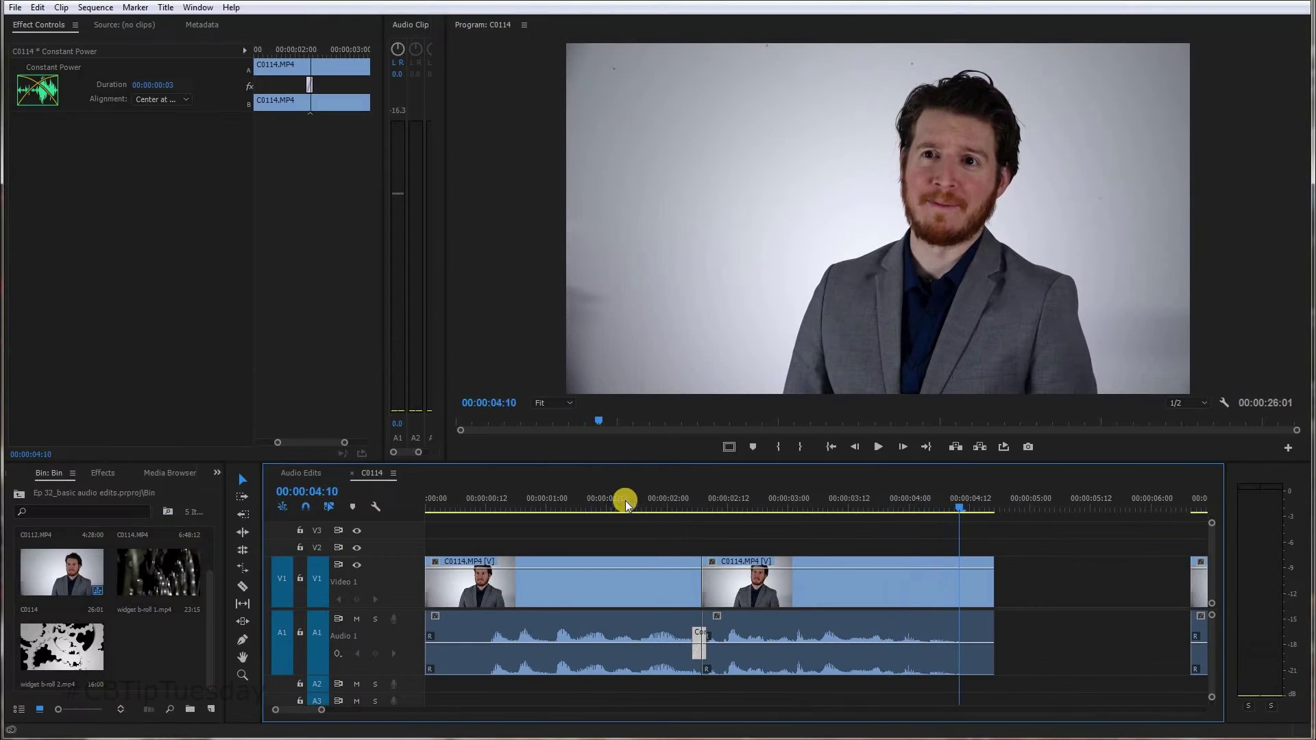
pyautogui.press('=')
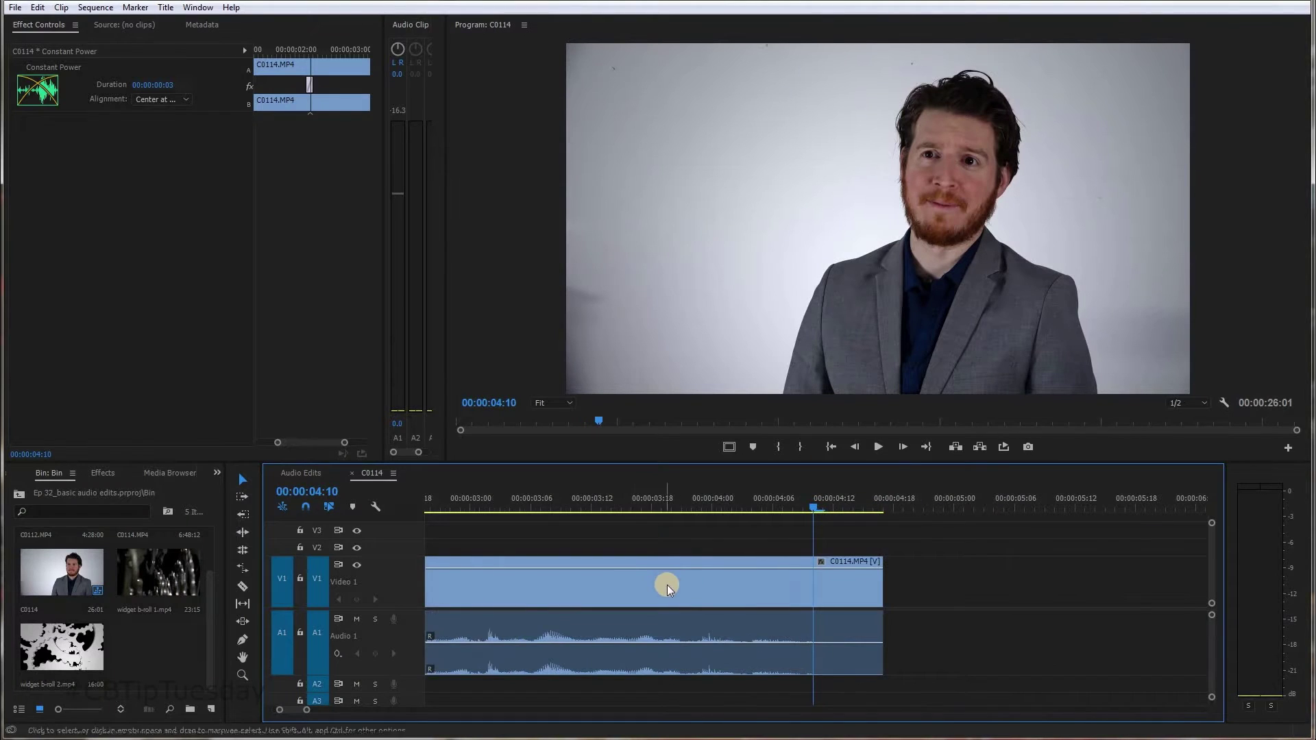
pyautogui.scroll(5, 665, 580)
pyautogui.scroll(3, 582, 504)
pyautogui.click(524, 499)
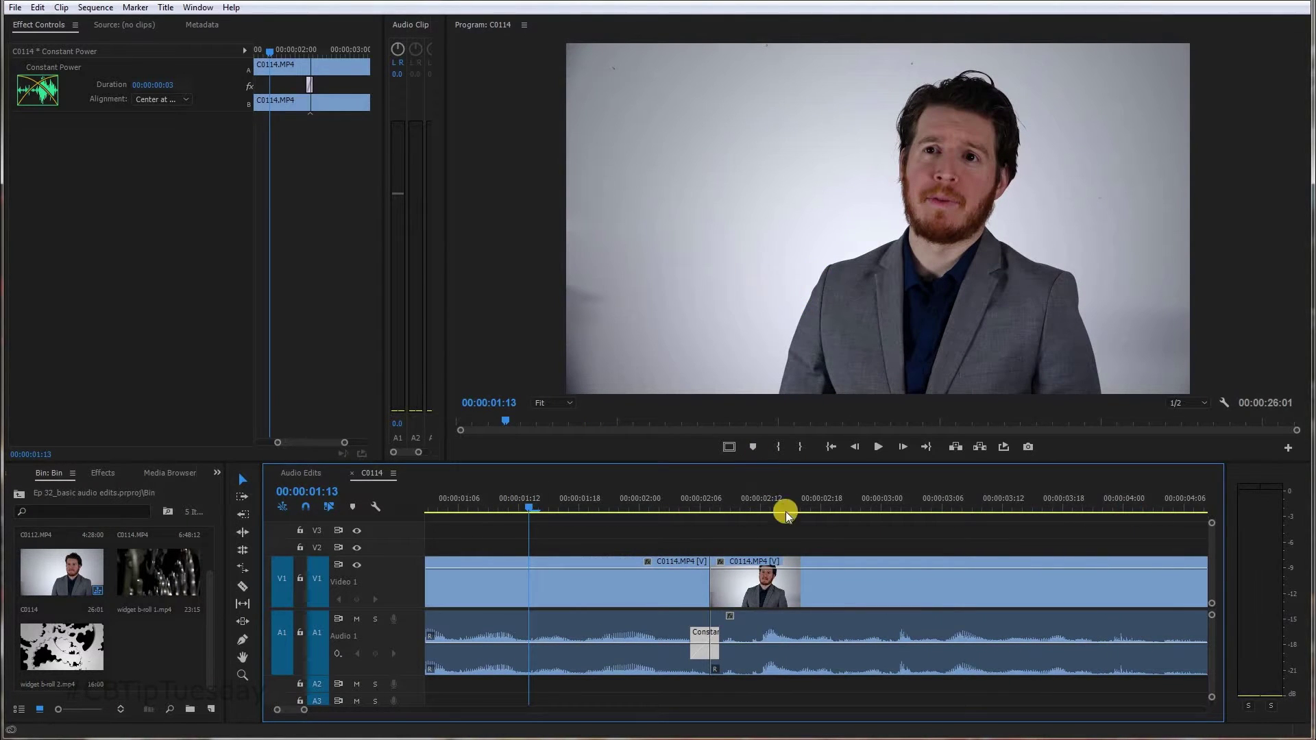
pyautogui.press('space')
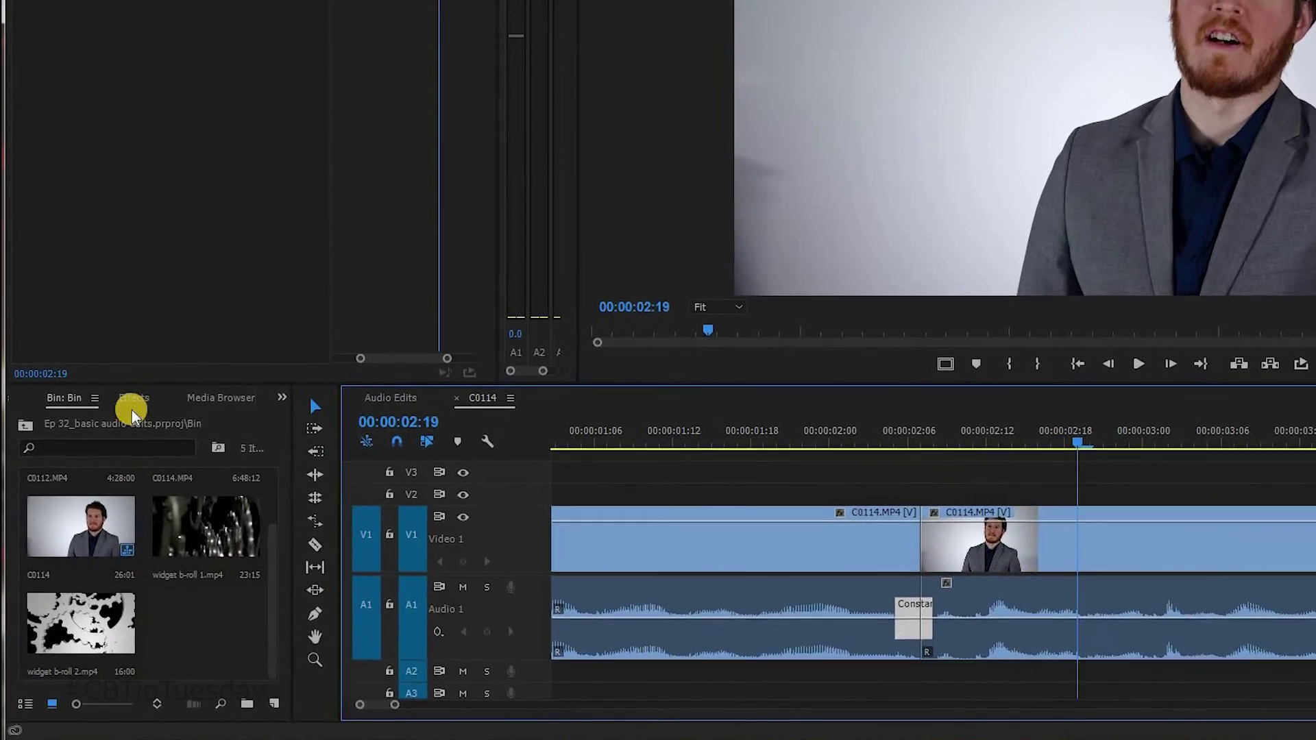
# Step: Find the Morph Cut transition, apply it to the video join above the audio crossfade, and shorten it to 3 frames
pyautogui.click(100, 472)
pyautogui.click(147, 418)
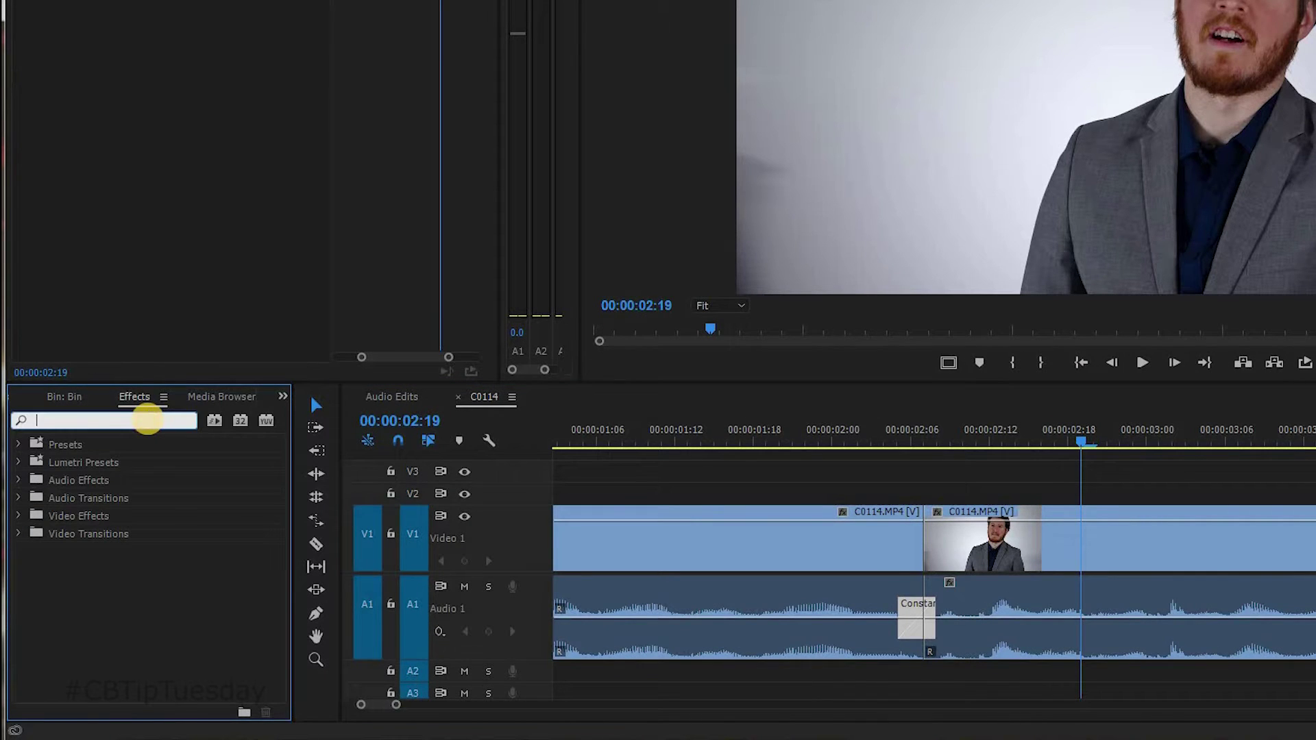
pyautogui.write('morph')
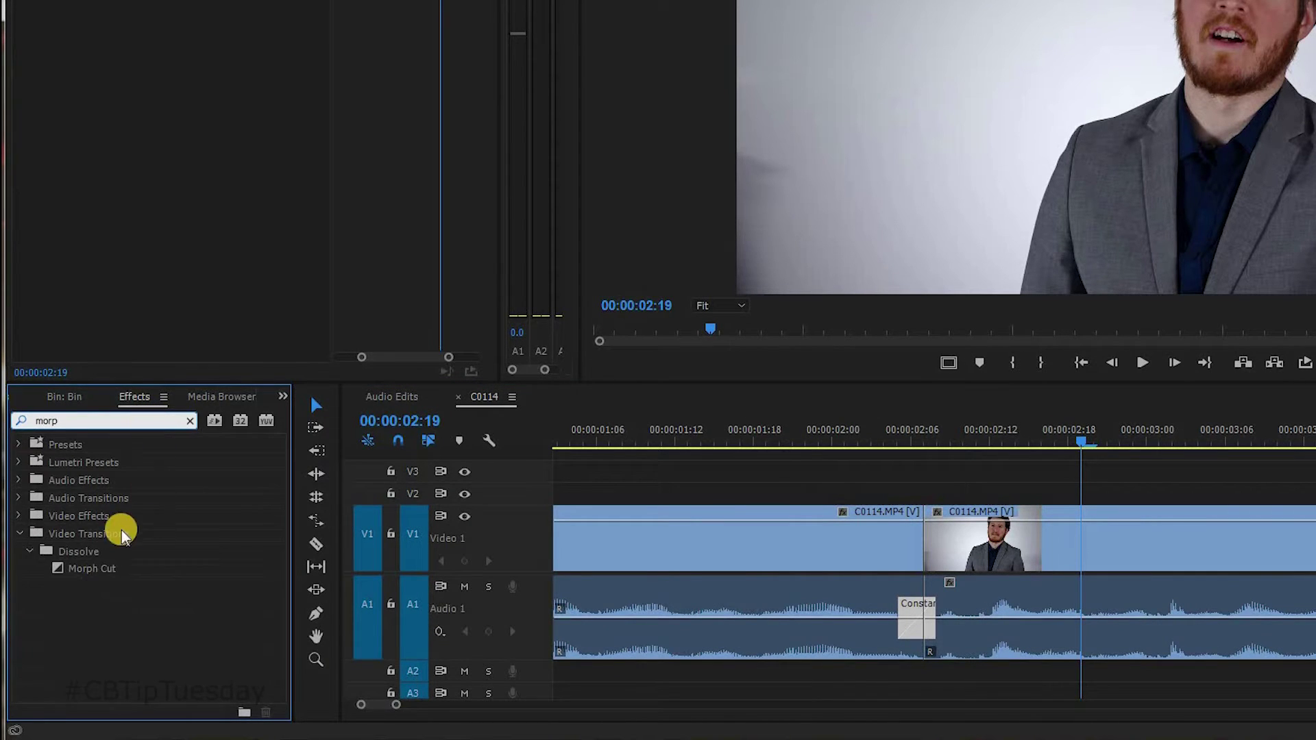
pyautogui.moveTo(58, 571); pyautogui.dragTo(920, 539)
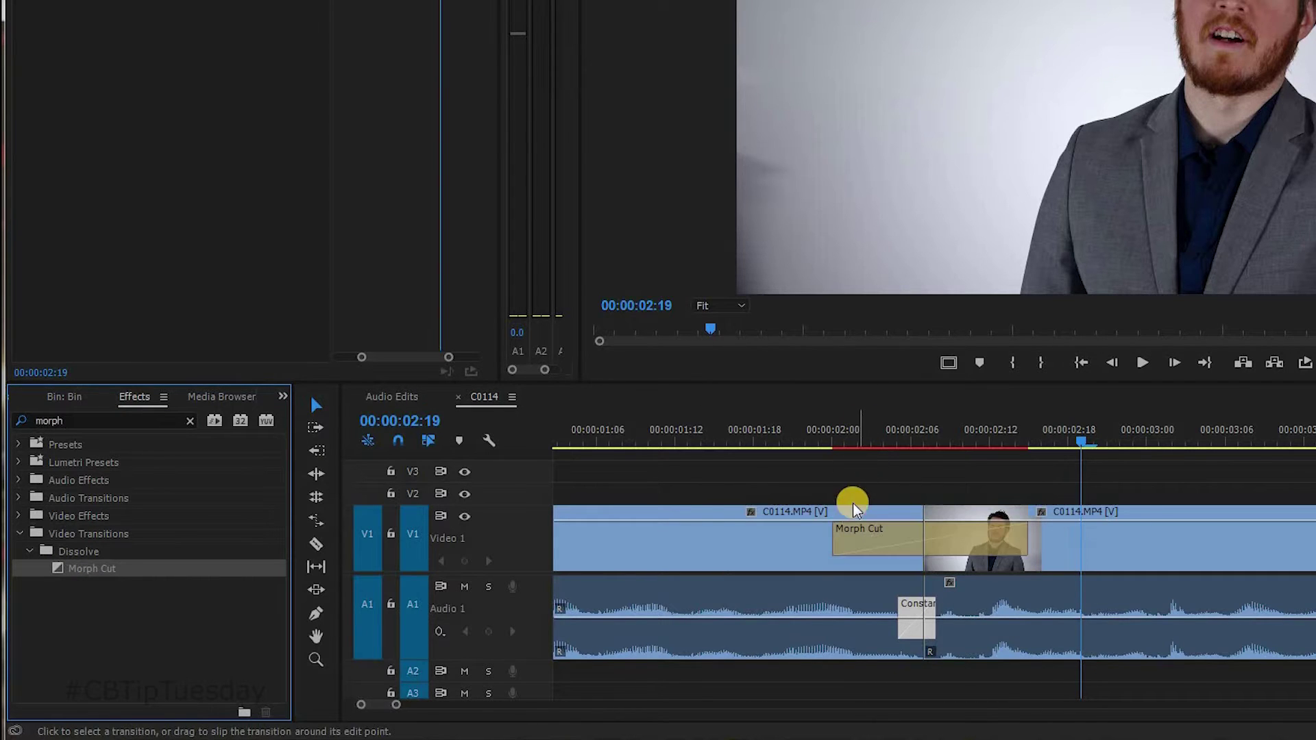
pyautogui.moveTo(860, 539); pyautogui.dragTo(917, 541)
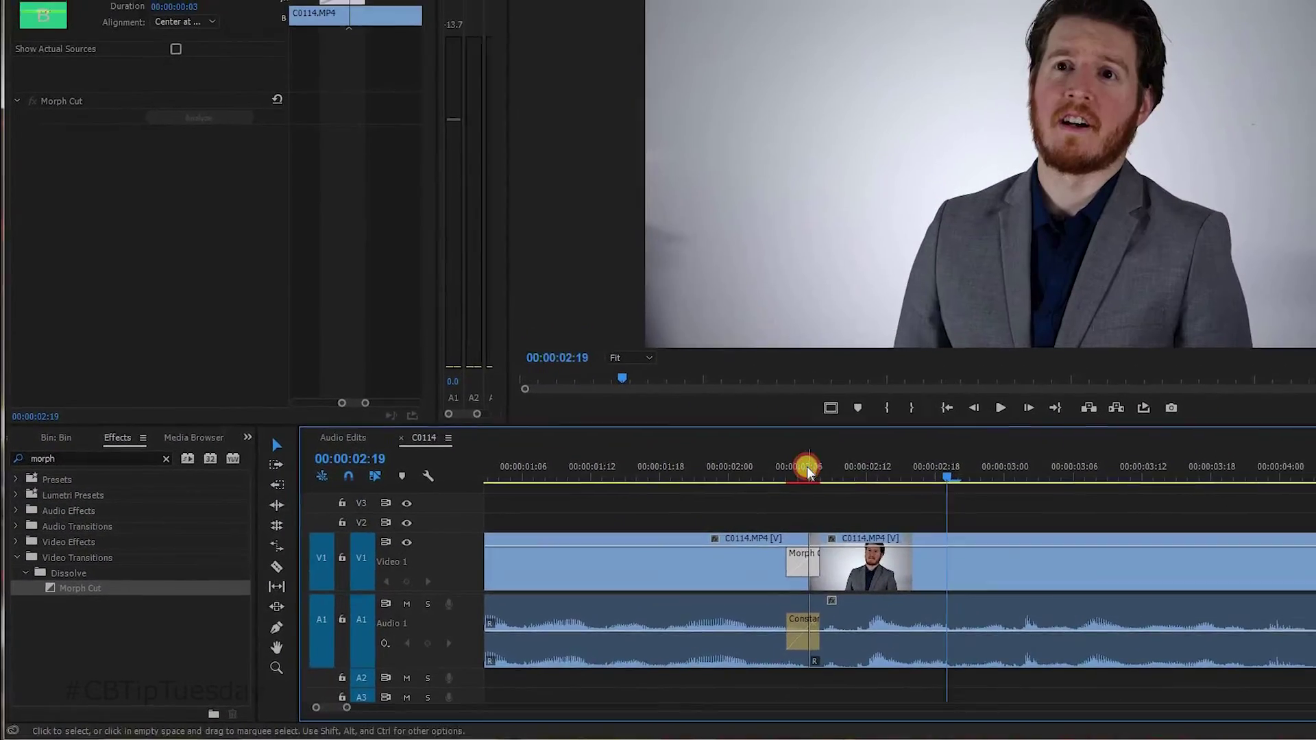
# Step: Check the Morph Cut join at 00:00:02:07, then play across it from 00:00:01:06, the sequence start and 00:00:01:08
pyautogui.click(861, 460)
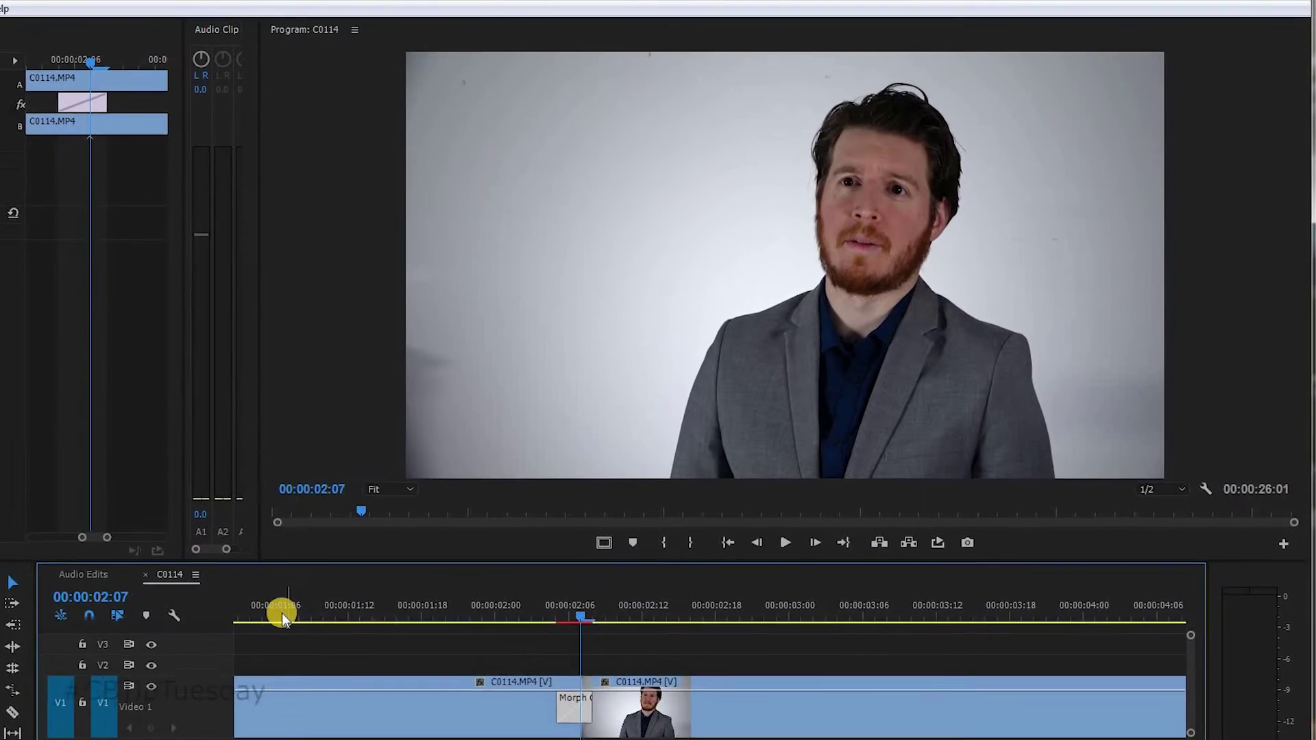
pyautogui.click(282, 615)
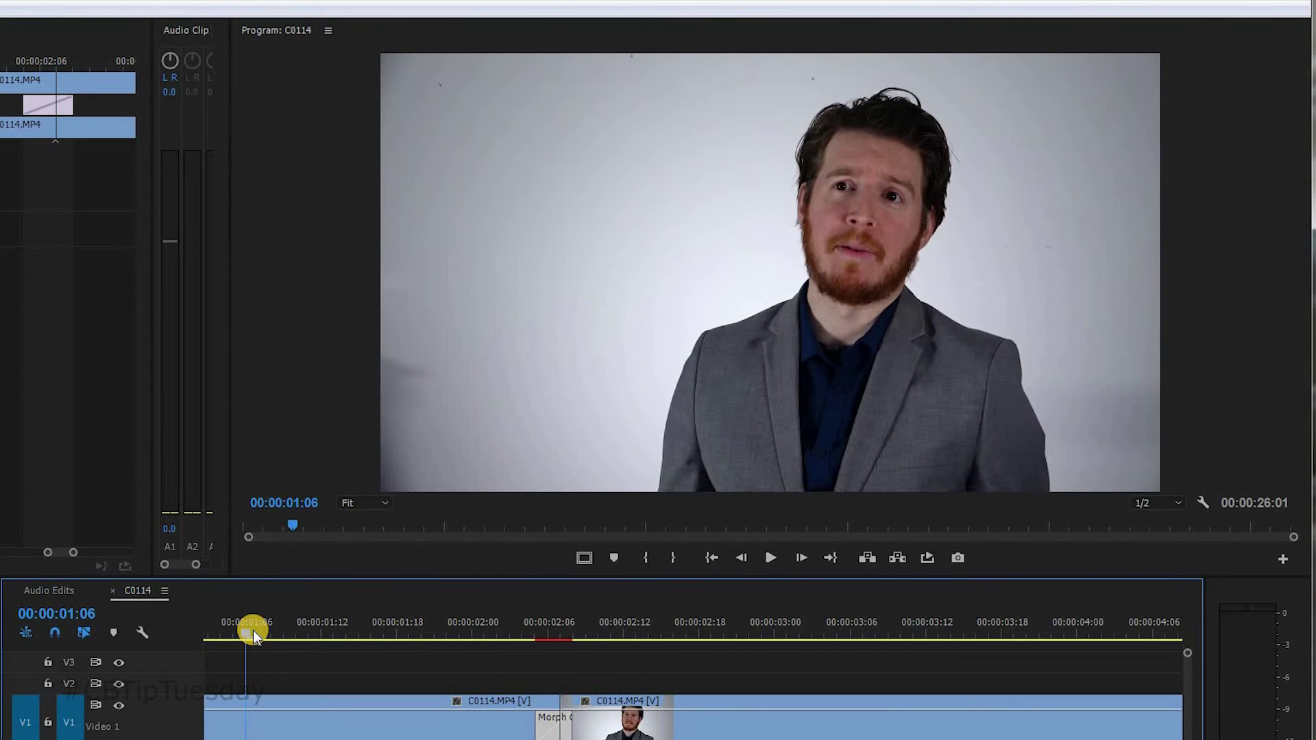
pyautogui.press('space')
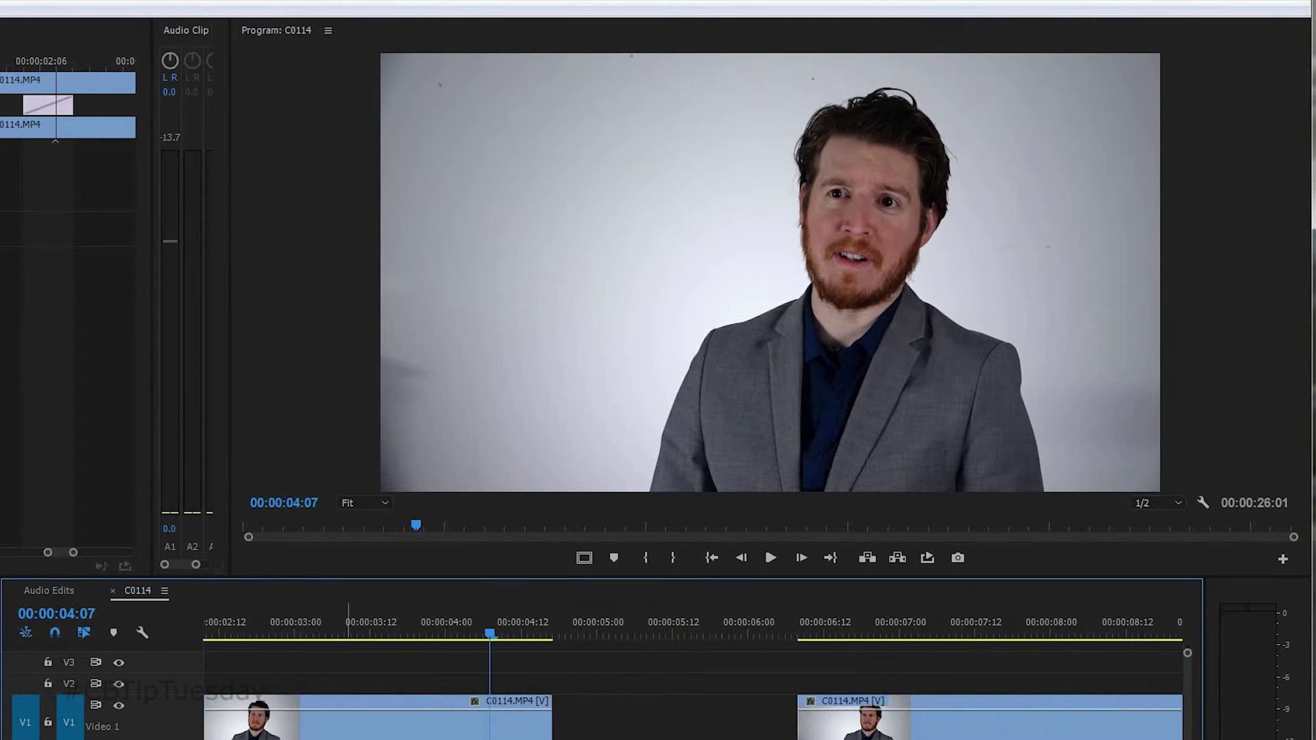
pyautogui.scroll(2, 348, 733)
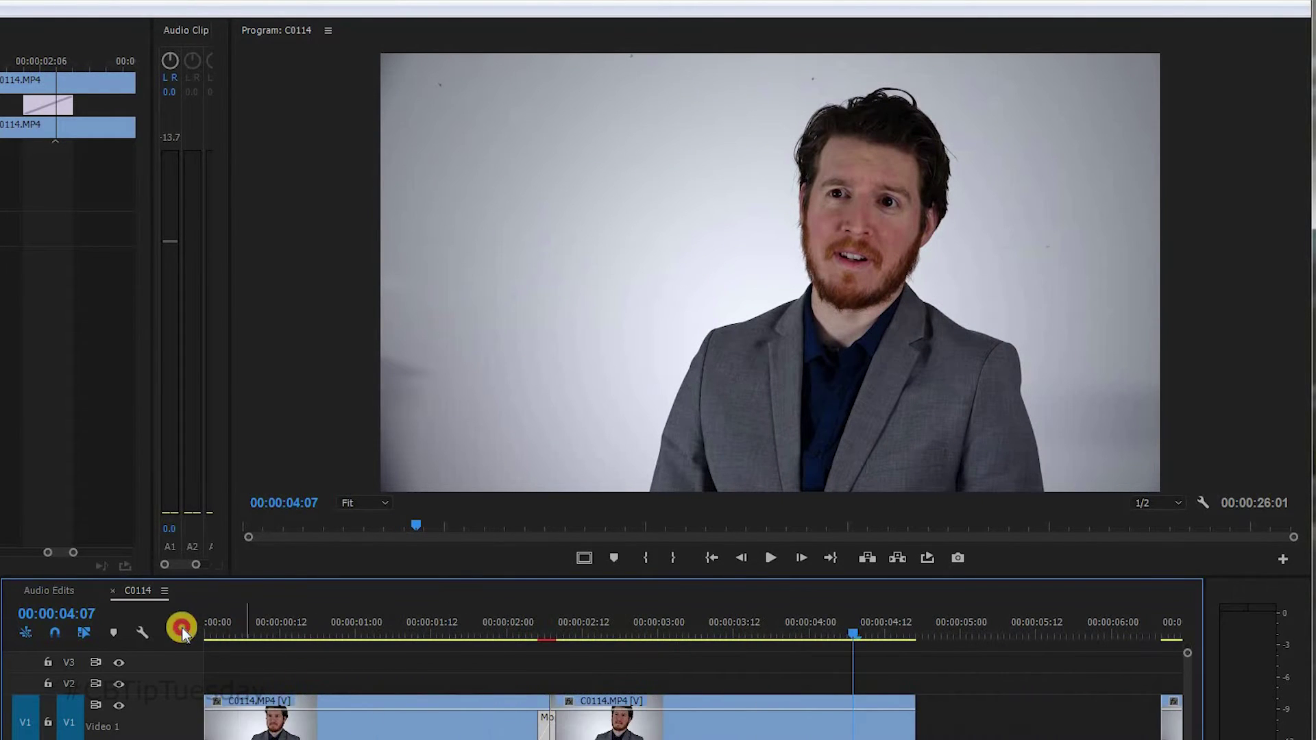
pyautogui.press('Home')
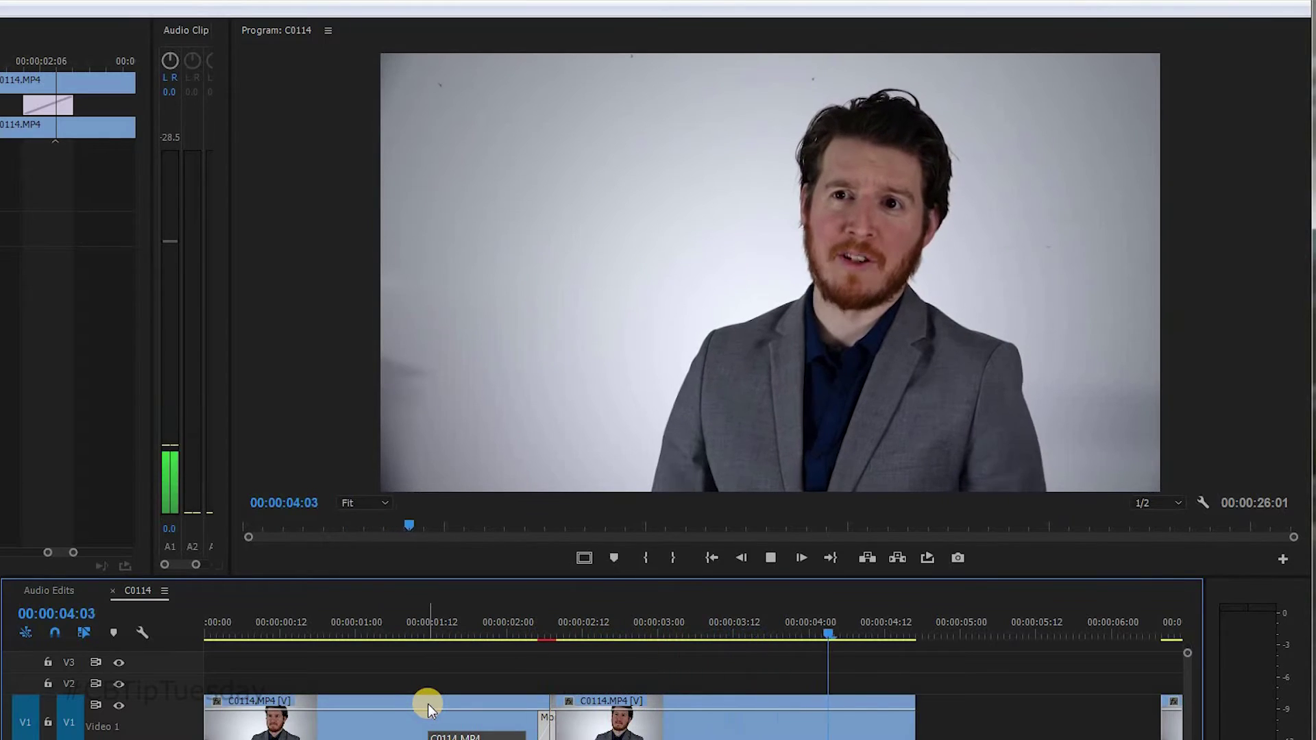
pyautogui.press('space')
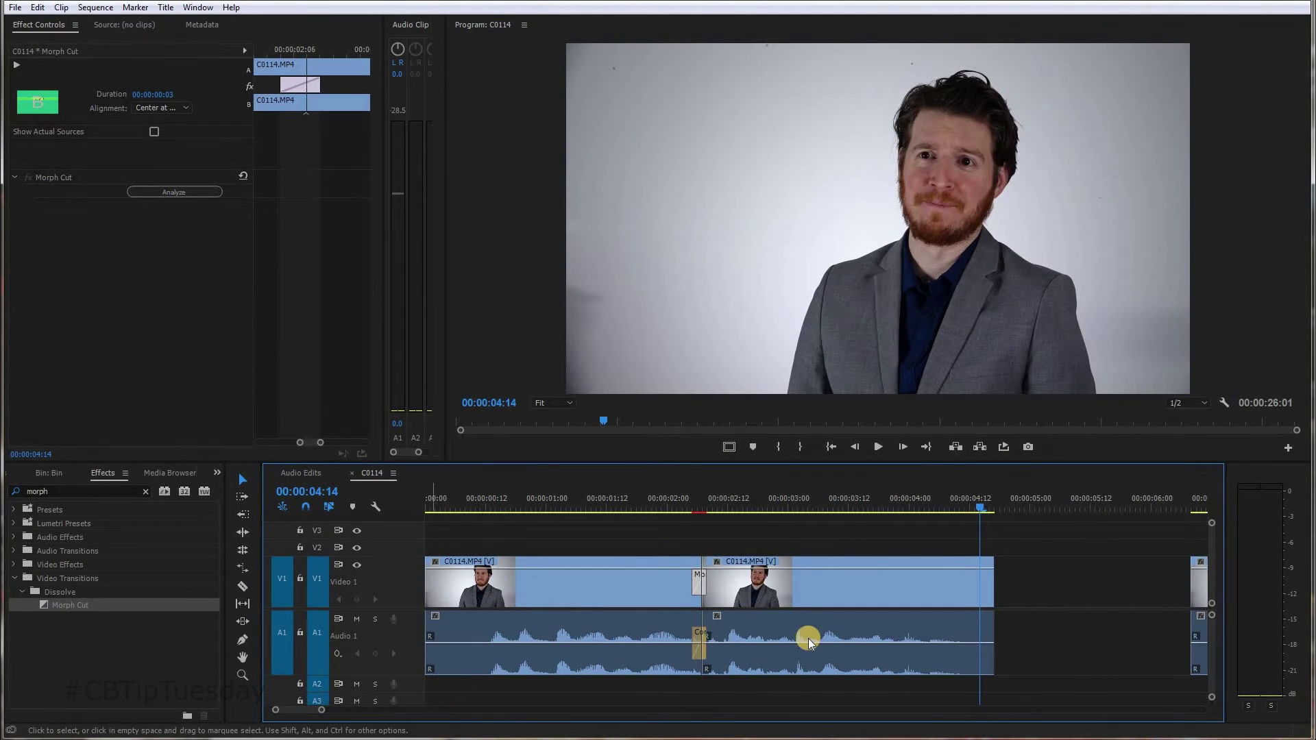
pyautogui.click(587, 495)
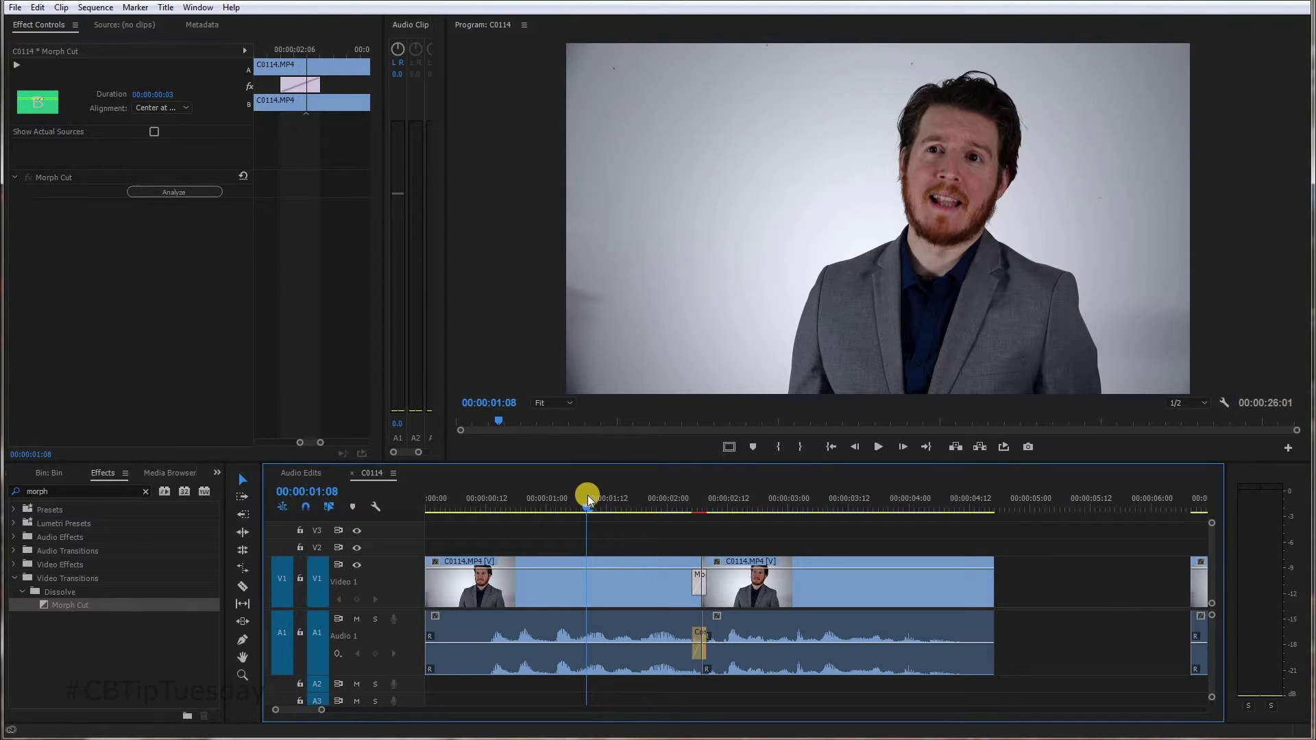
pyautogui.press('space')
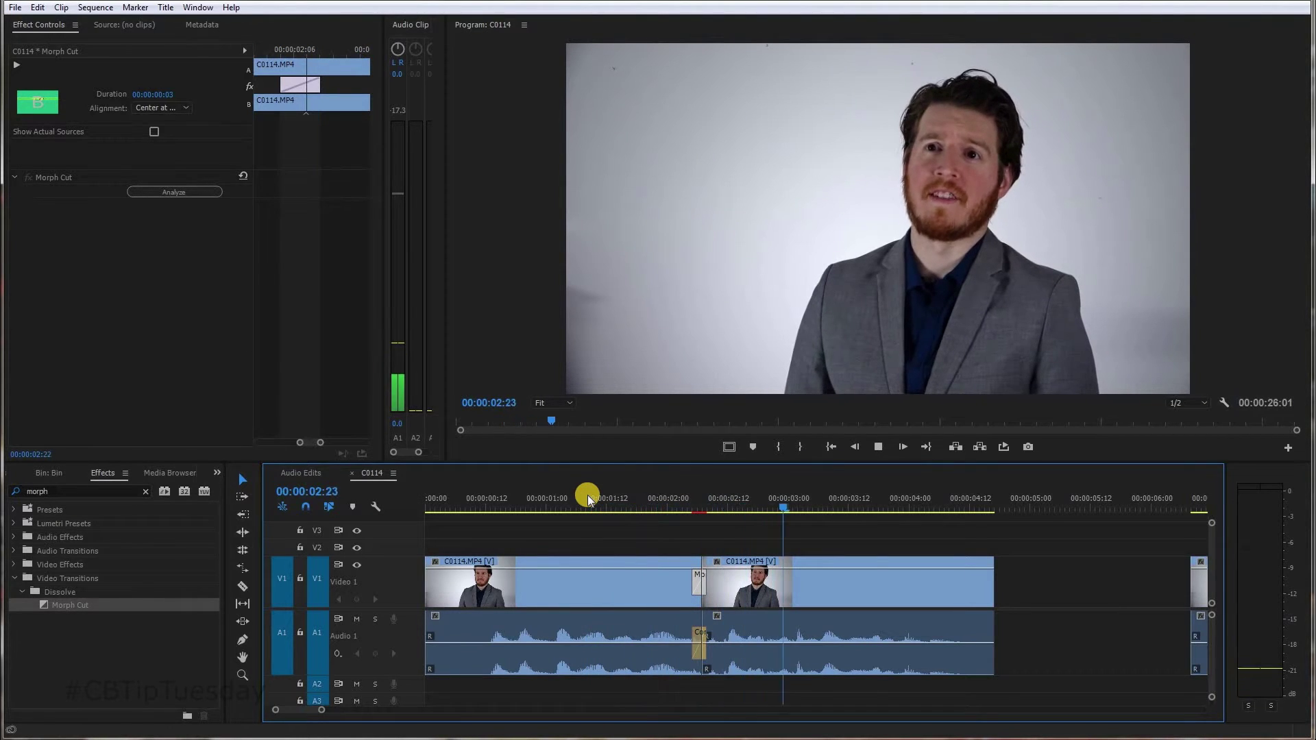
pyautogui.press('space')
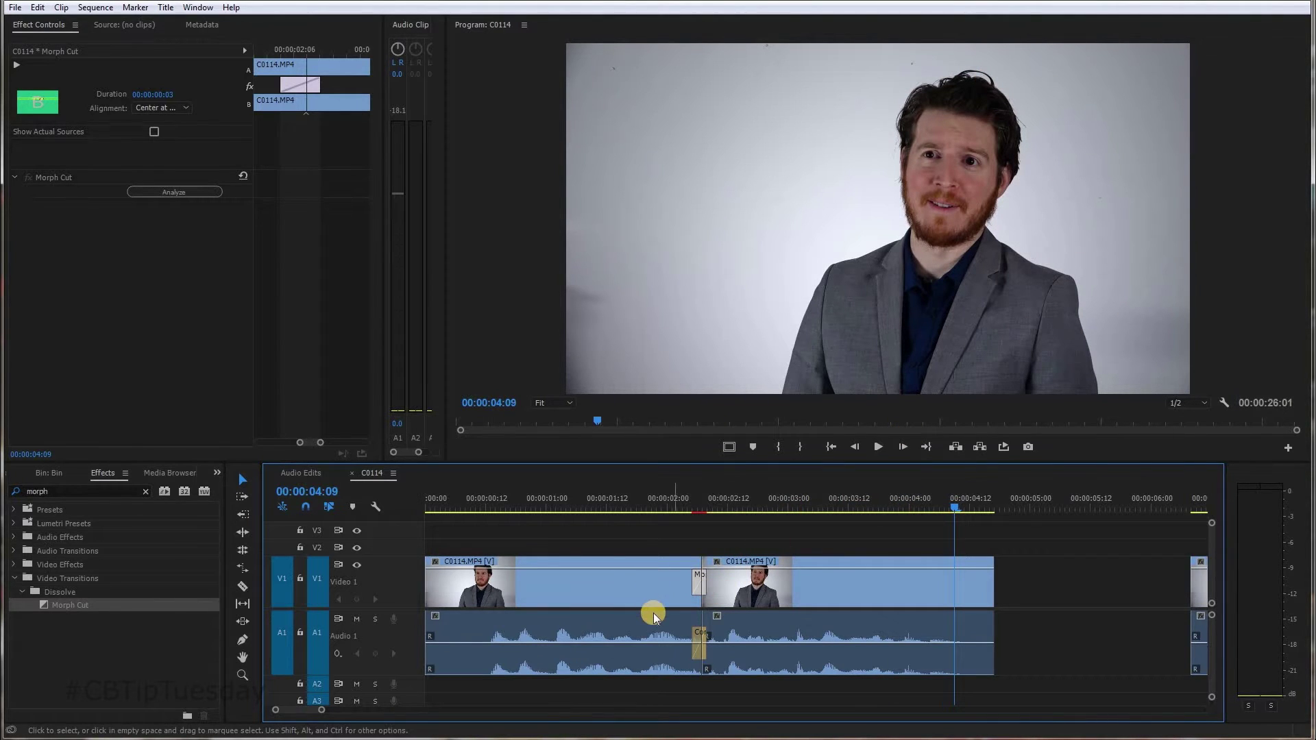
# Step: Play the clip after the gap from 00:00:06:15 nearly to its end to review the spoken audio
pyautogui.scroll(-5, 660, 613)
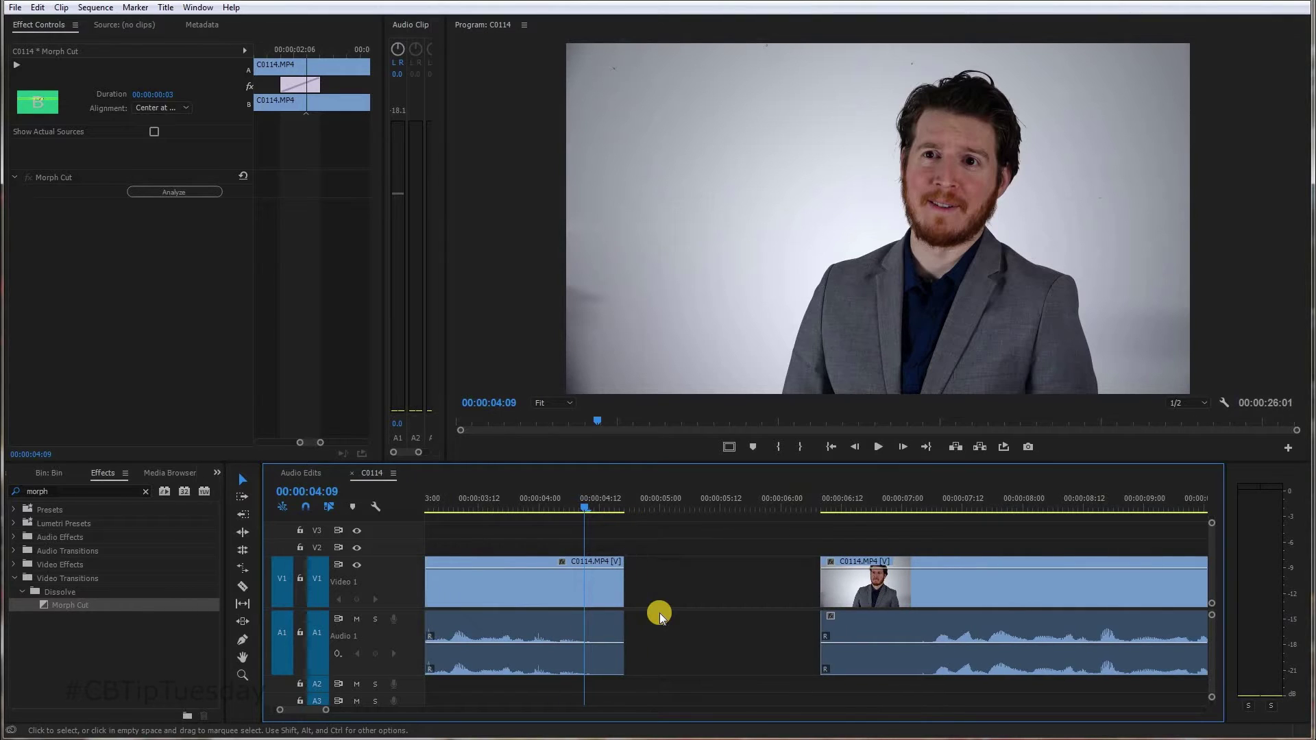
pyautogui.scroll(-8, 659, 613)
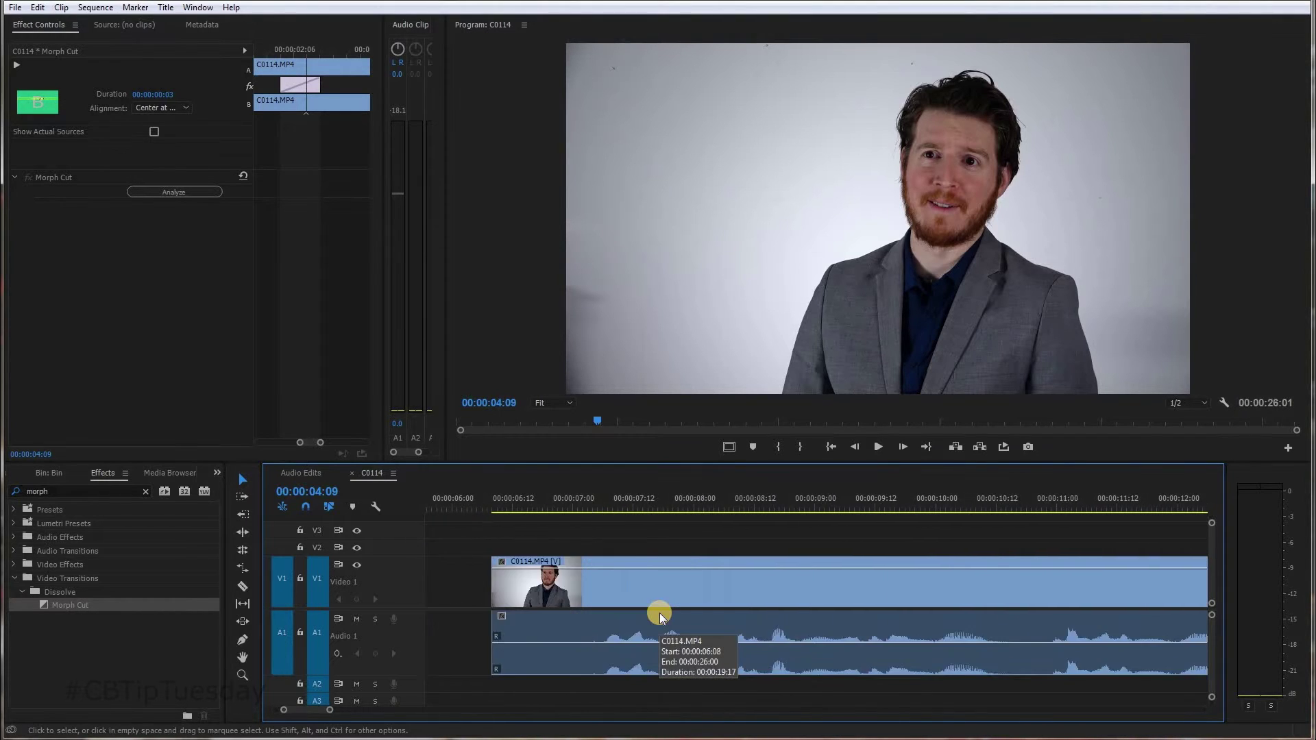
pyautogui.press('-')
pyautogui.scroll(-4, 660, 613)
pyautogui.press('-')
pyautogui.press('-')
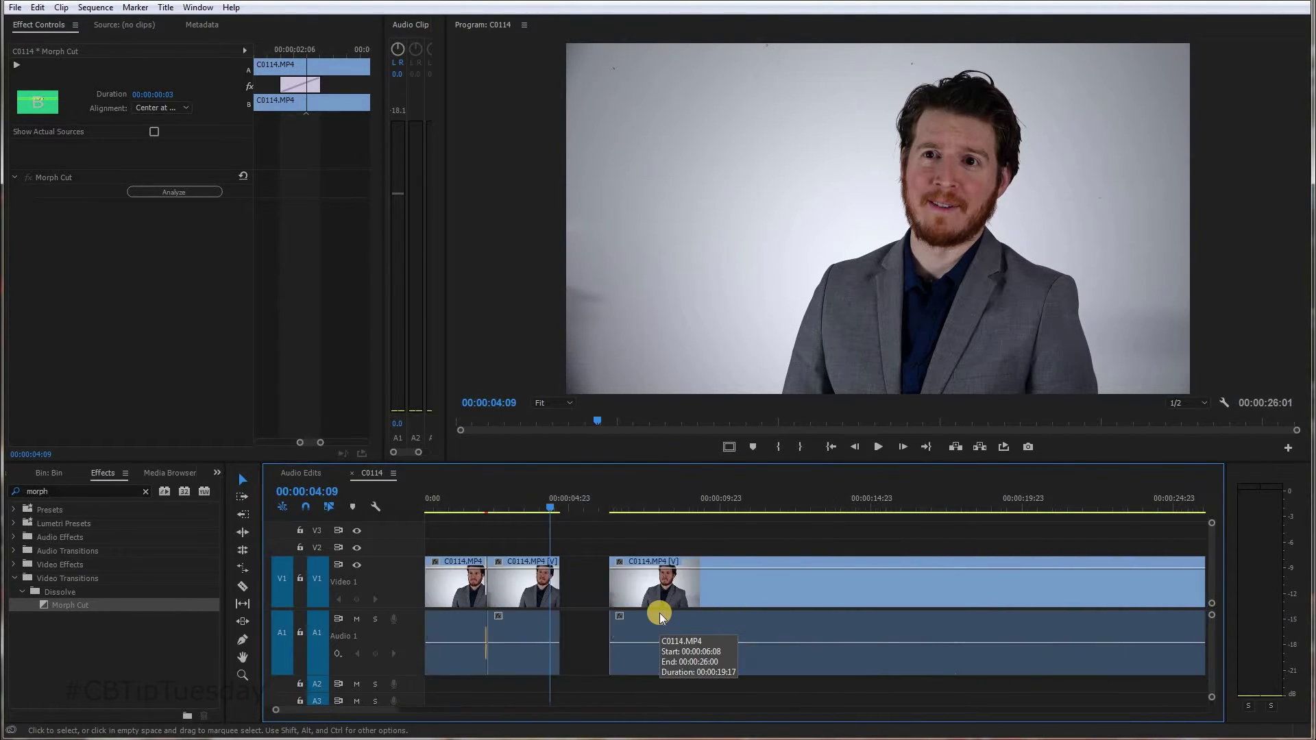
pyautogui.click(517, 497)
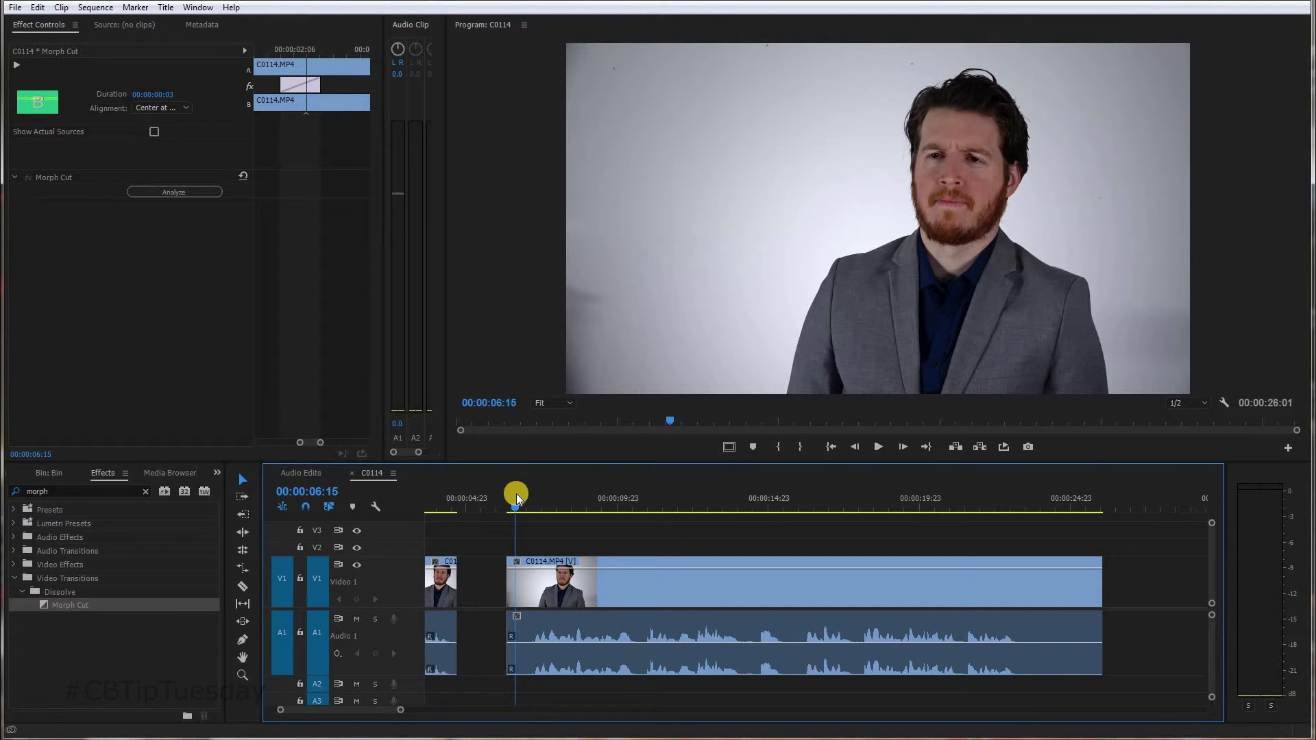
pyautogui.press('space')
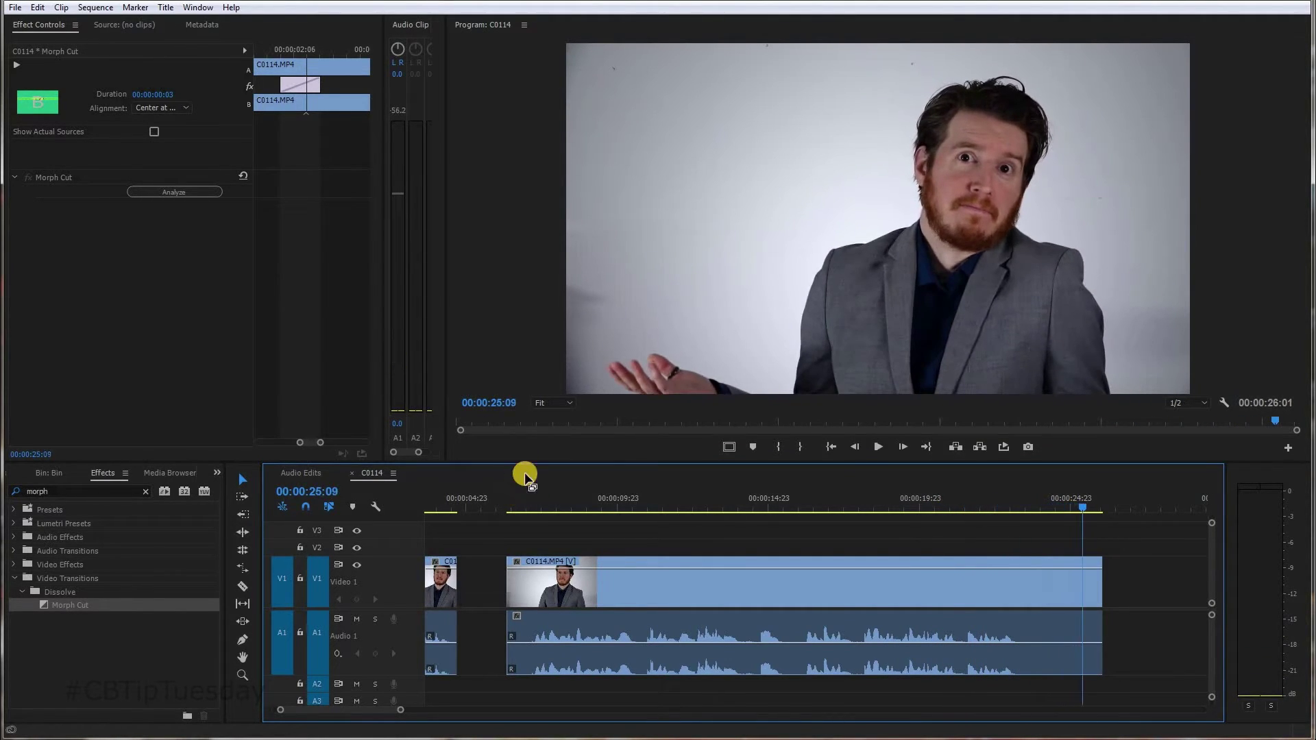
# Step: Replay the clip after the gap from 00:00:06:12 to about 00:00:11:00, listening for the section to cut
pyautogui.click(509, 498)
pyautogui.press('=')
pyautogui.press('=')
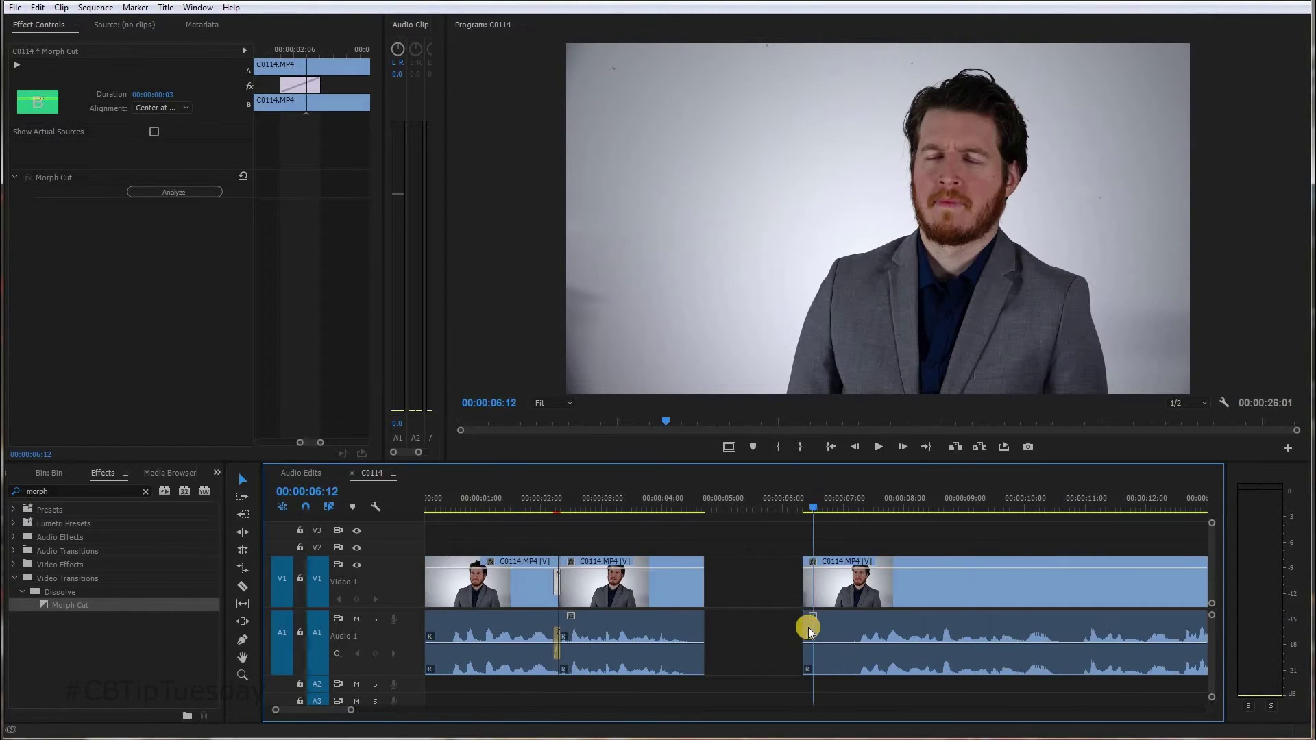
pyautogui.scroll(-2, 793, 618)
pyautogui.hscroll(3, 791, 617)
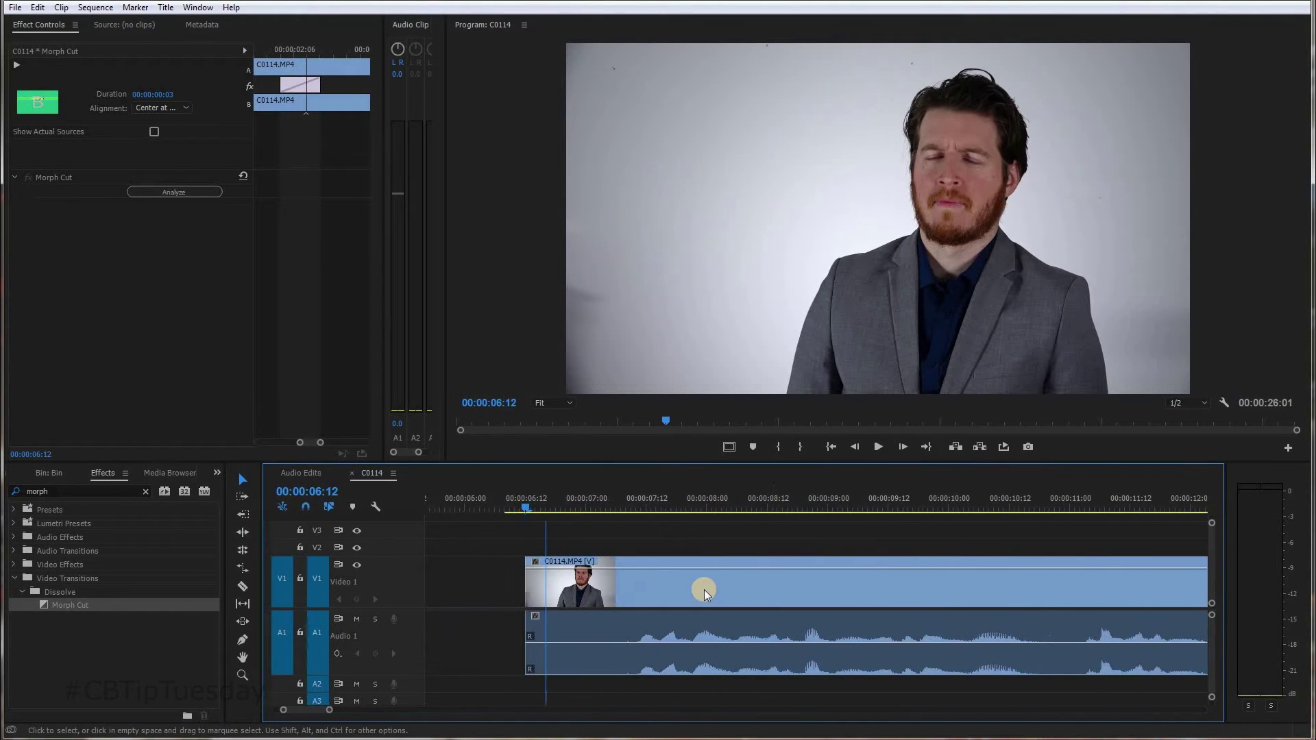
pyautogui.press('space')
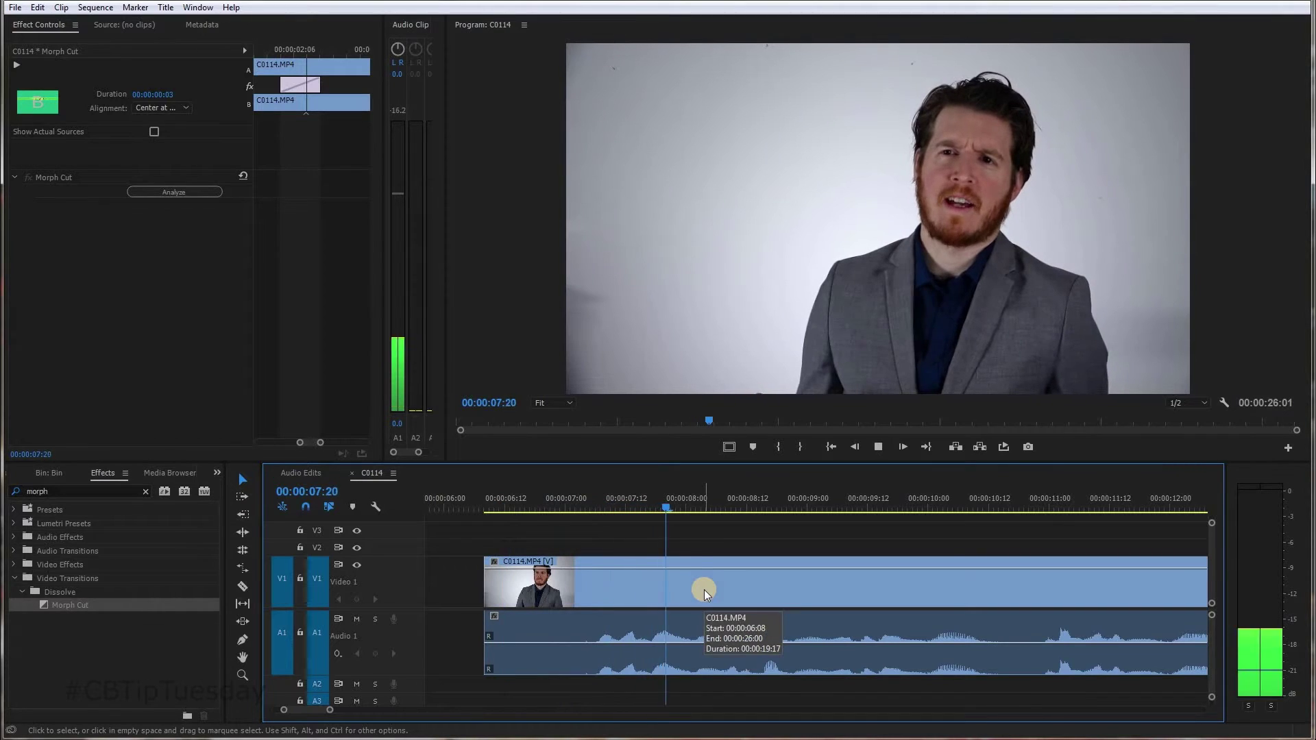
pyautogui.hscroll(2, 812, 675)
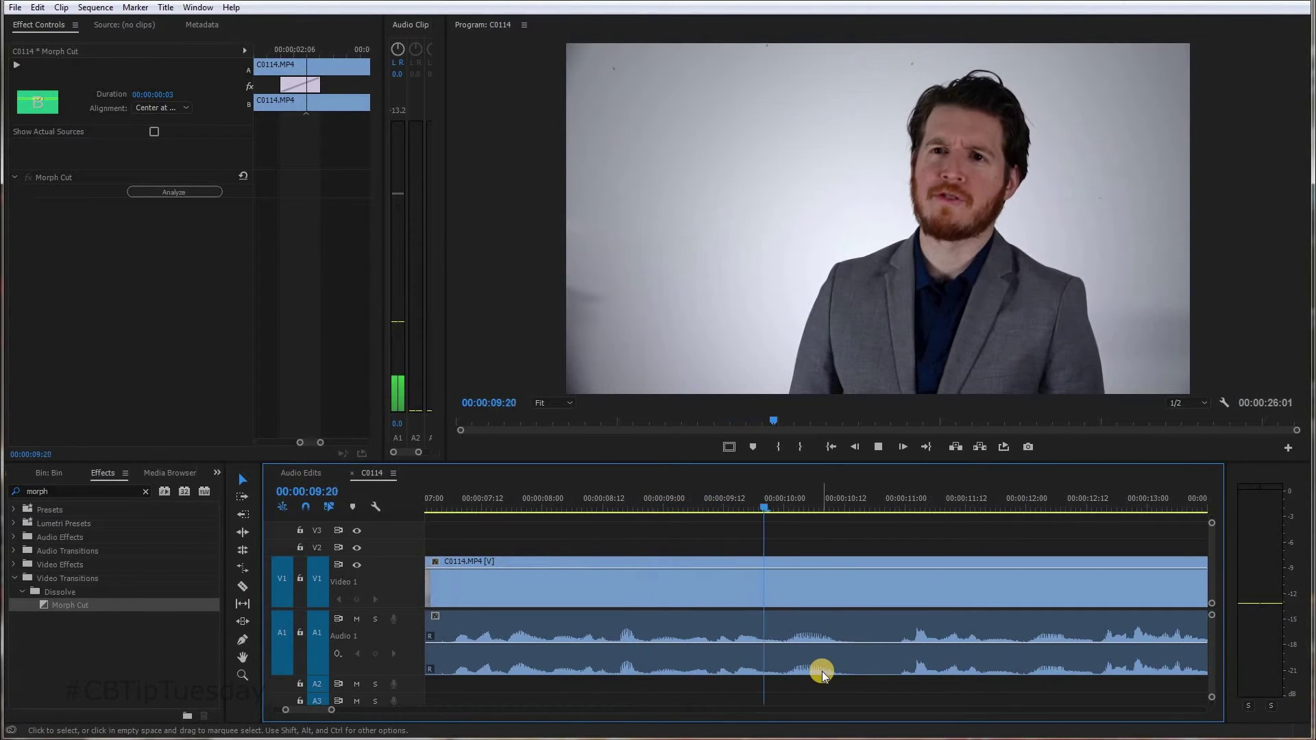
pyautogui.press('space')
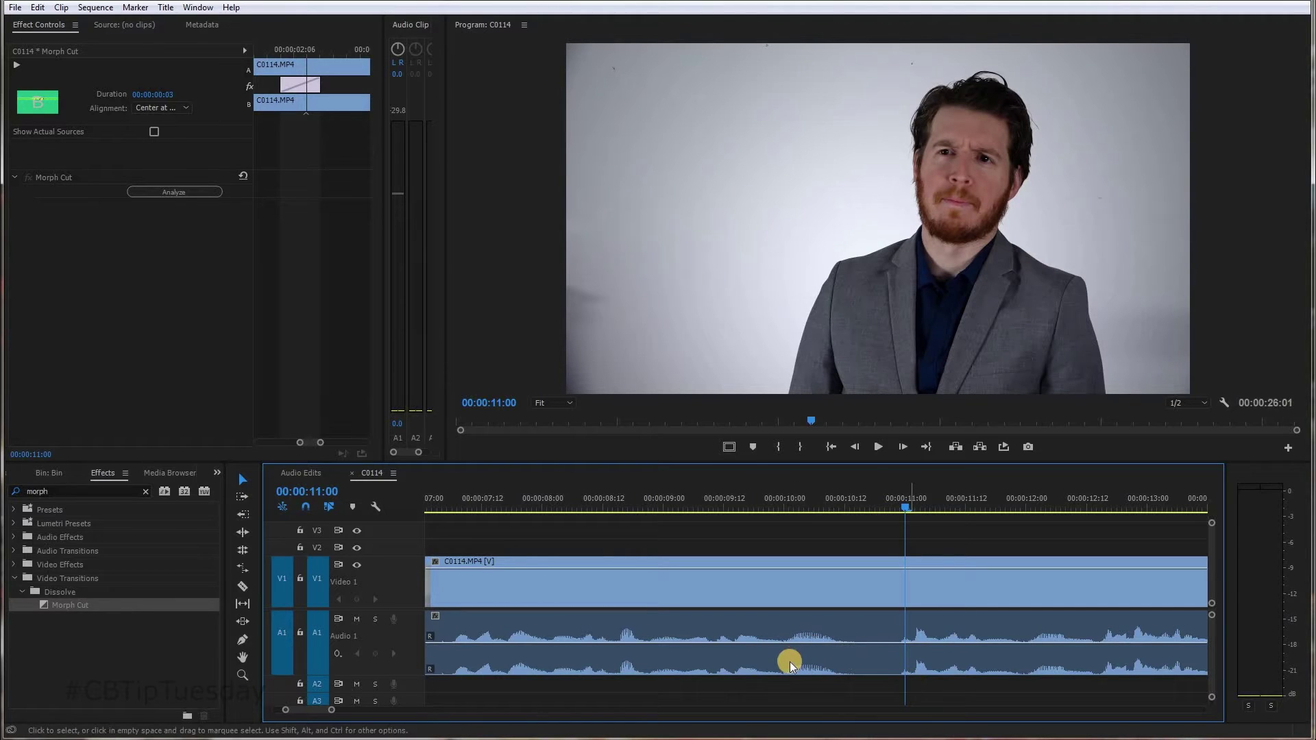
# Step: Listen to where speech resumes near 11 seconds and split the clip at 00:00:10:22, just before that word
pyautogui.click(896, 500)
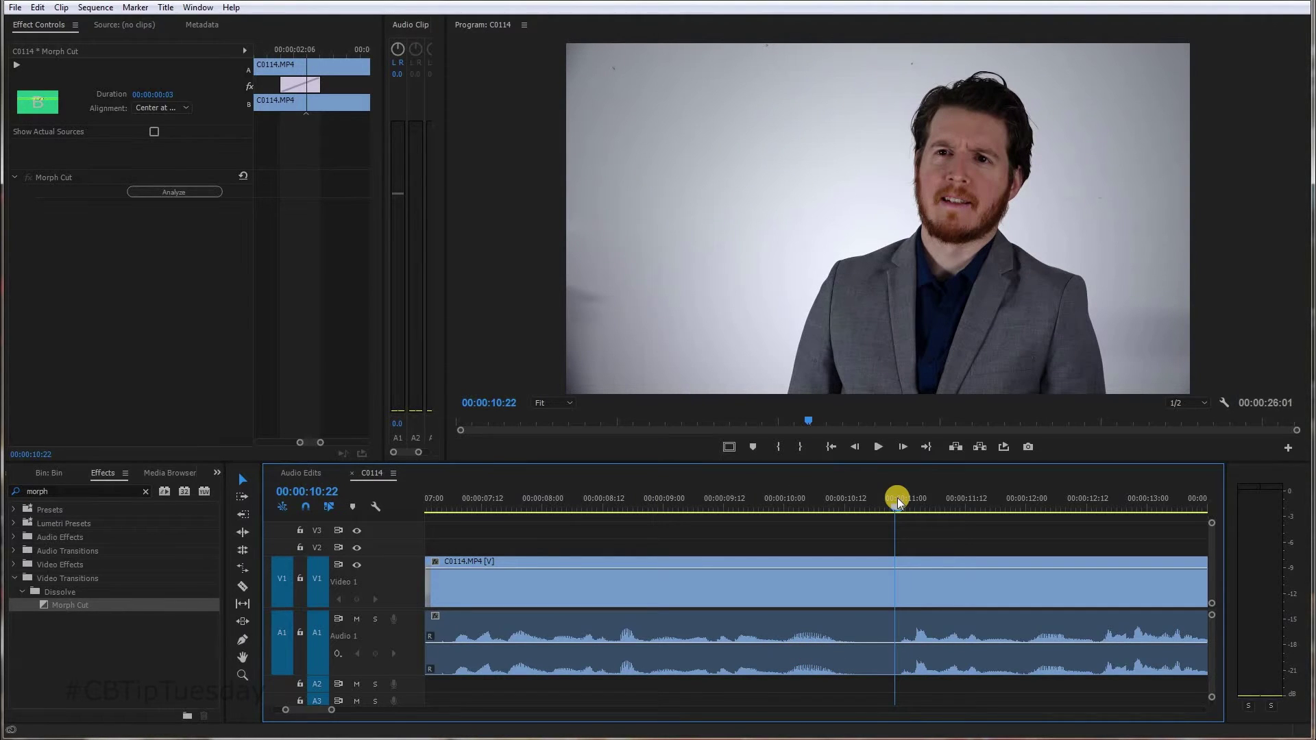
pyautogui.press('space')
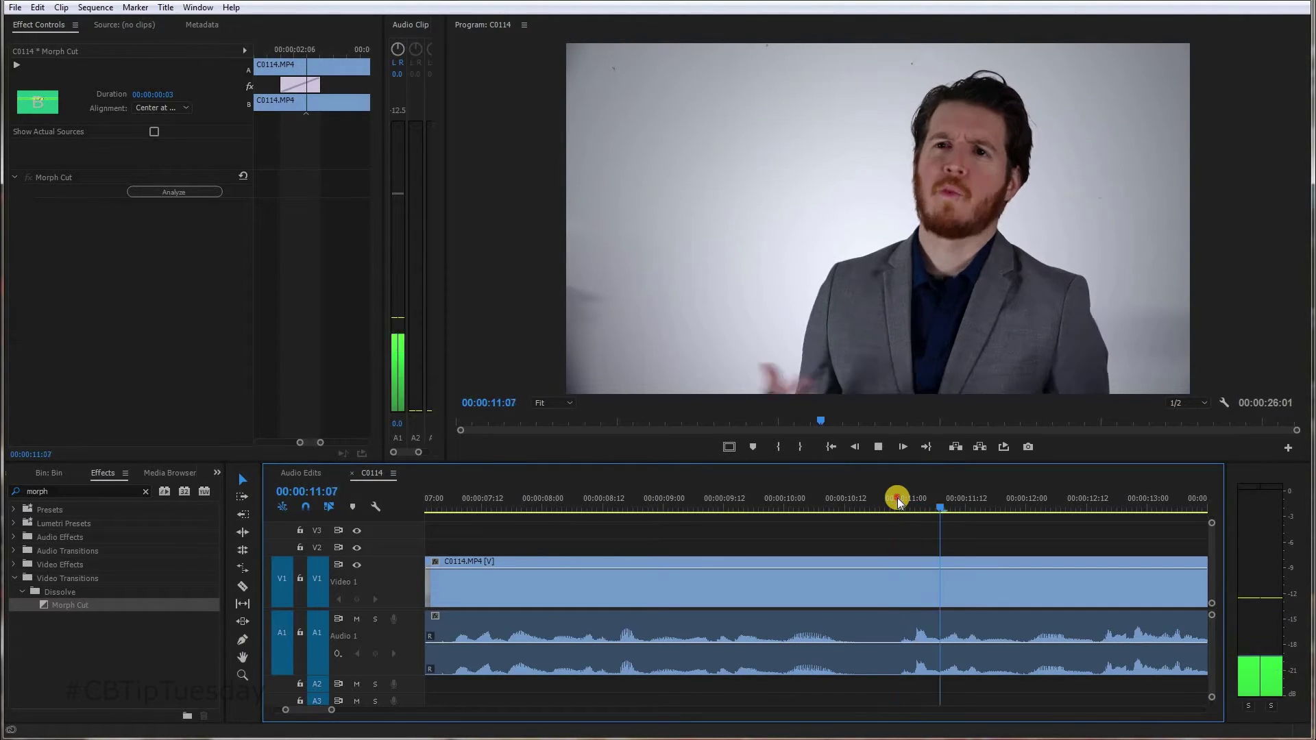
pyautogui.press('space')
pyautogui.click(898, 499)
pyautogui.press('c')
pyautogui.press('c')
pyautogui.click(900, 579)
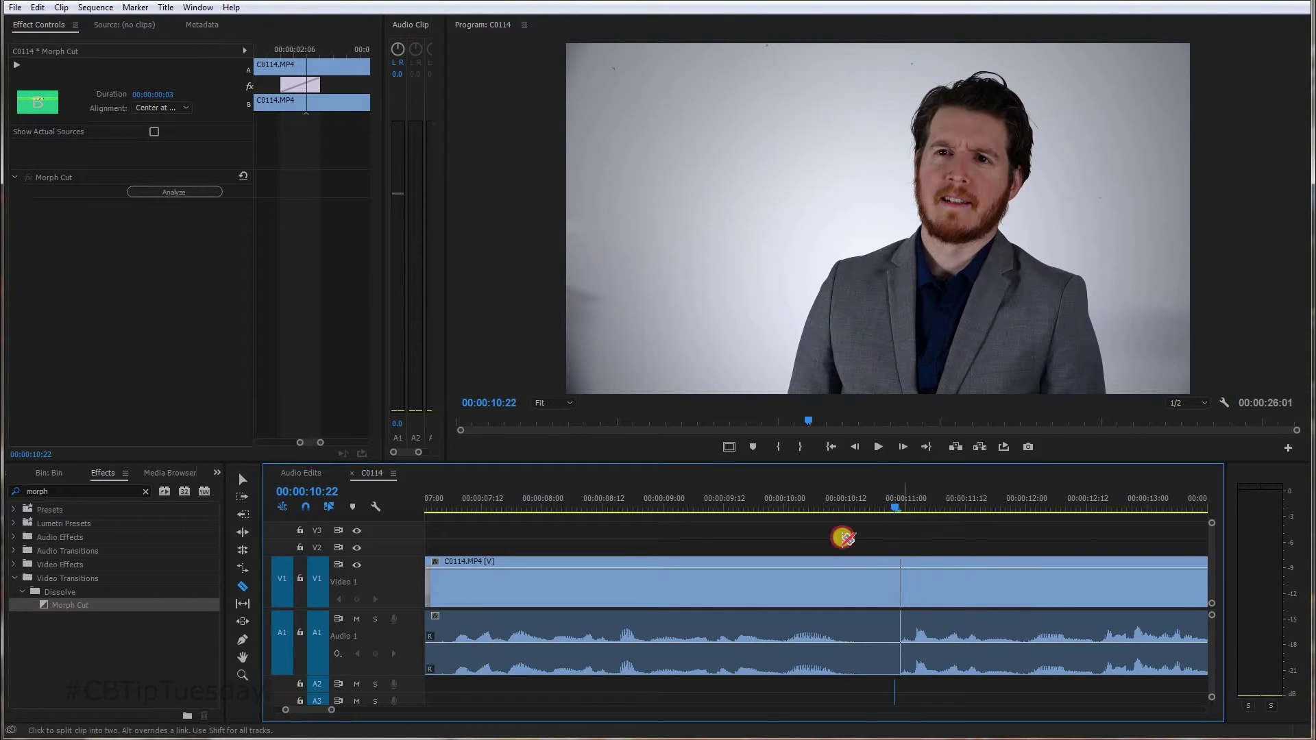
# Step: Listen for the pause before the split at 00:00:10:22, then remove the section from 00:00:09:23 to that split, closing the gap
pyautogui.click(722, 498)
pyautogui.press('space')
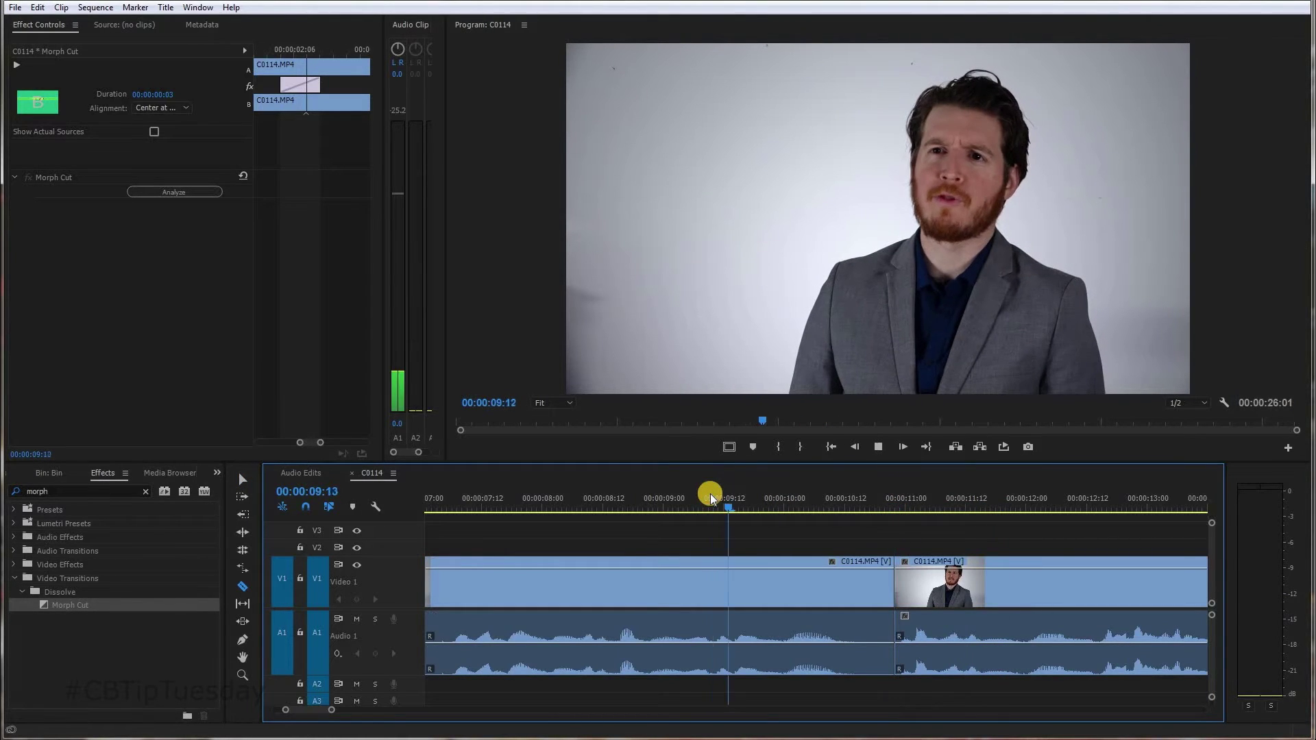
pyautogui.click(780, 499)
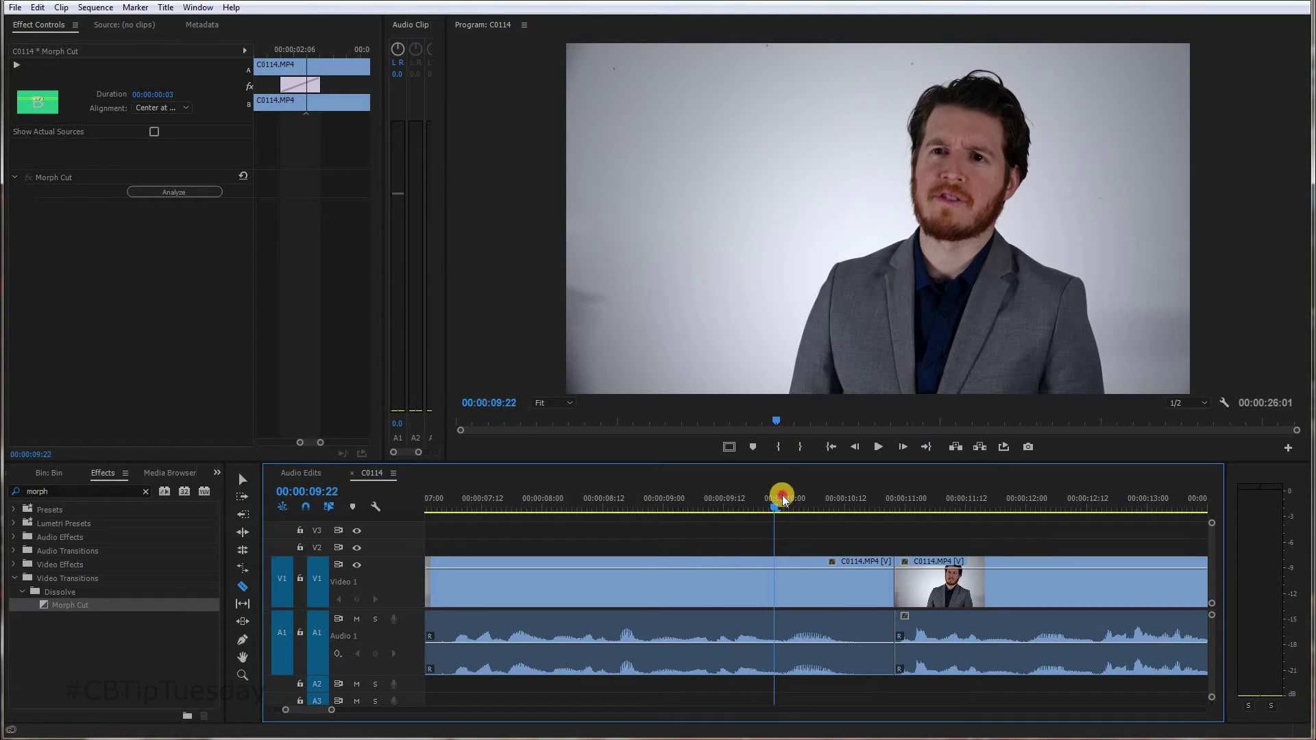
pyautogui.press('Right')
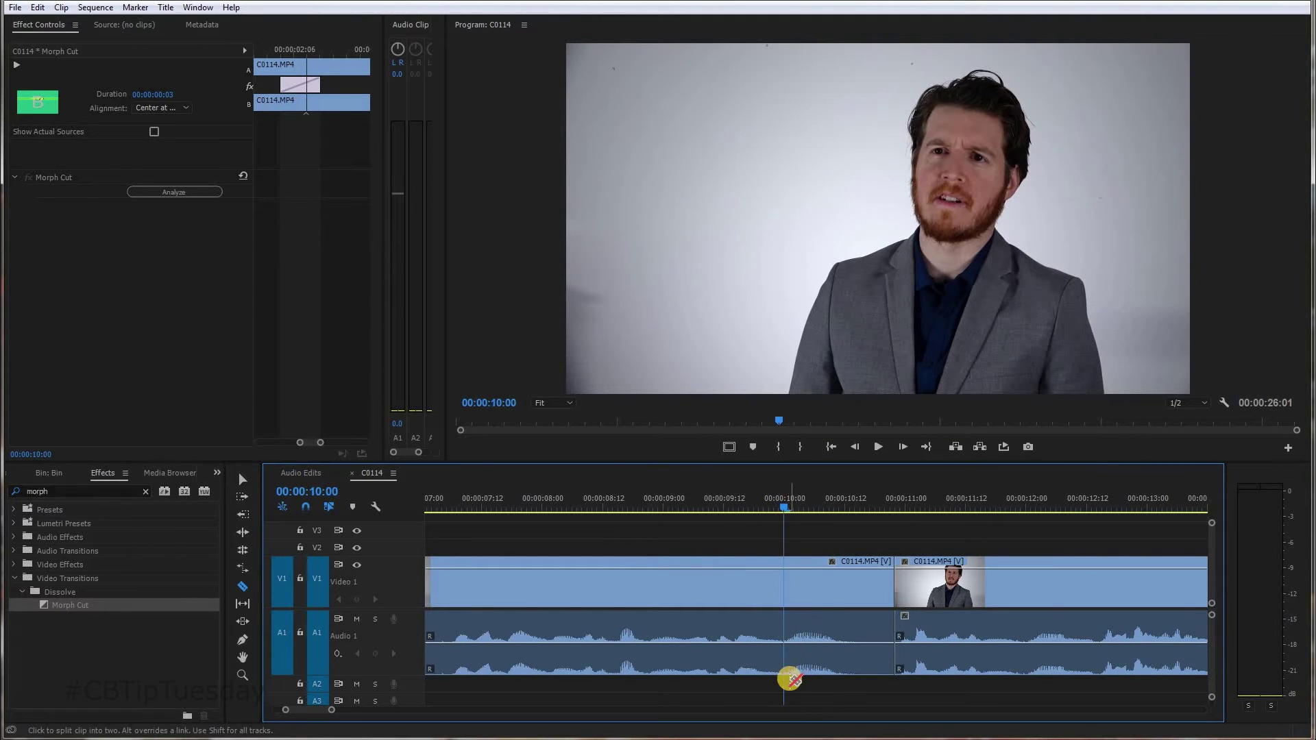
pyautogui.press('=')
pyautogui.press('=')
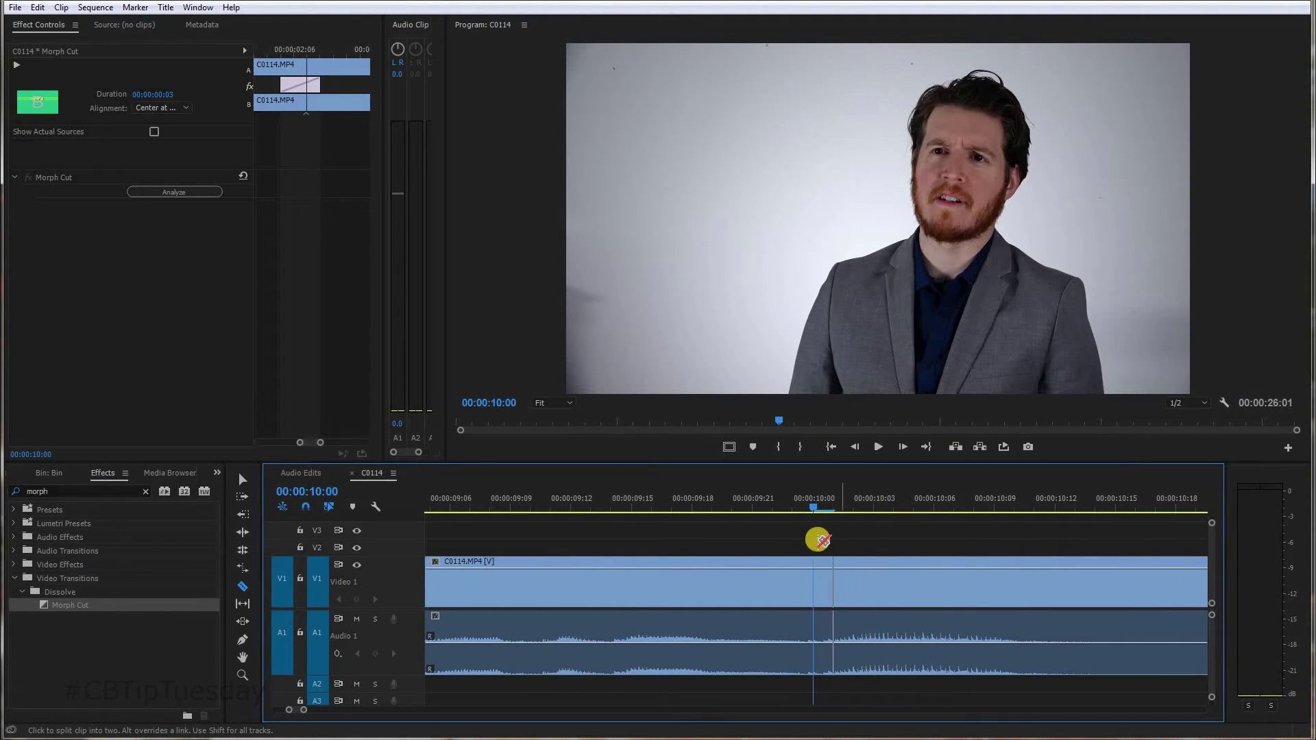
pyautogui.press('Left')
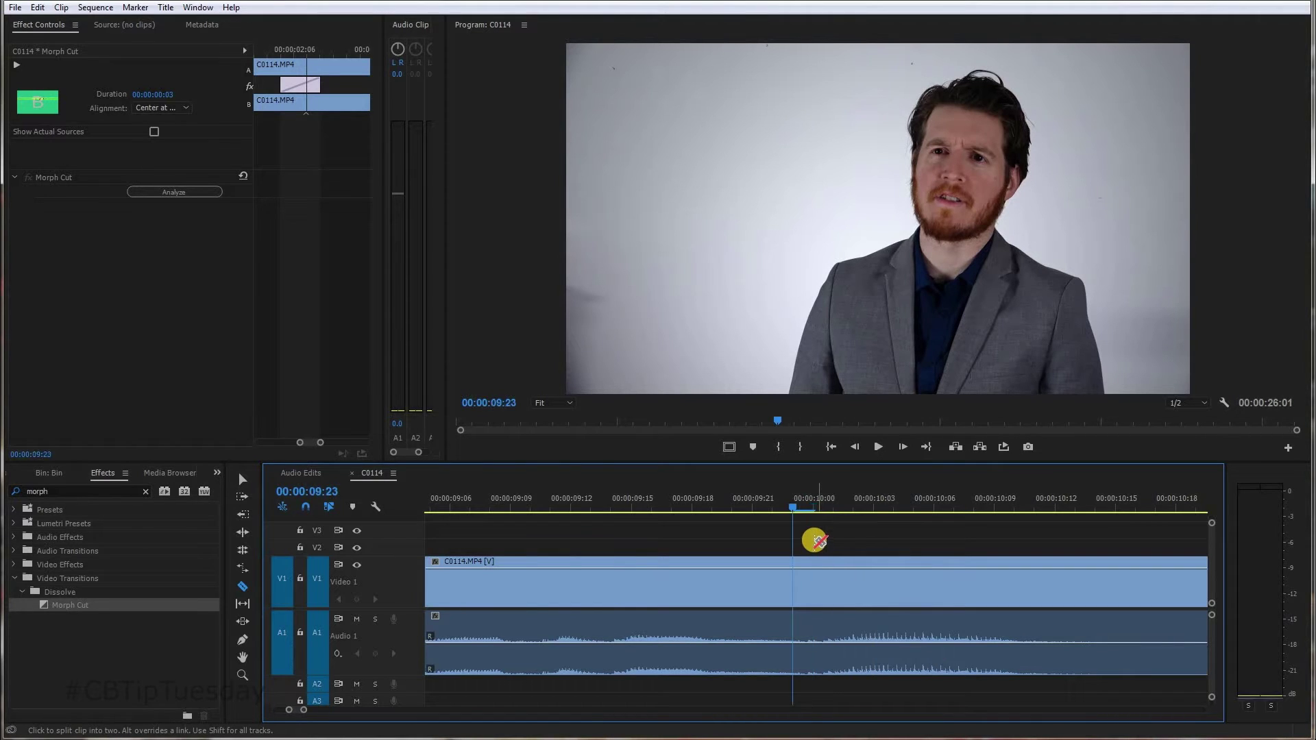
pyautogui.press('w')
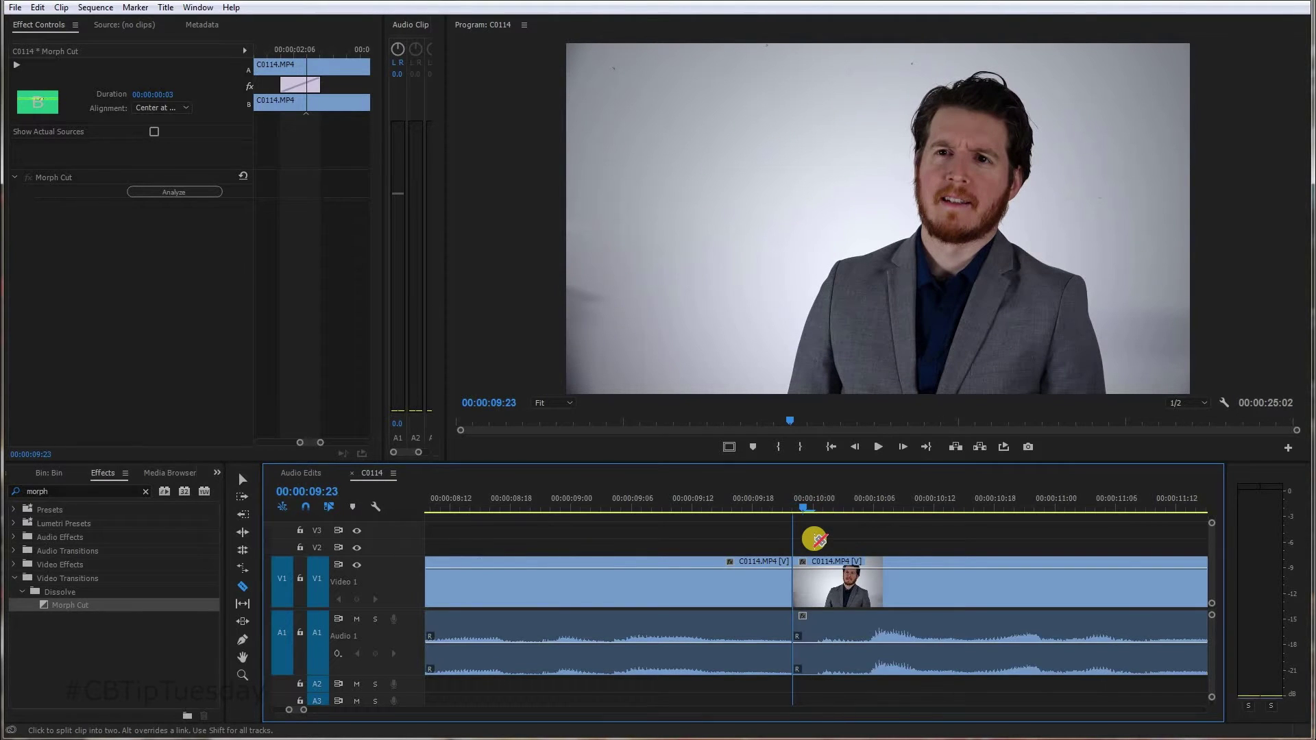
# Step: Play across the join at 00:00:09:23 to check how the speech runs together
pyautogui.press('-')
pyautogui.press('-')
pyautogui.press('-')
pyautogui.hotkey('shift', 'k')
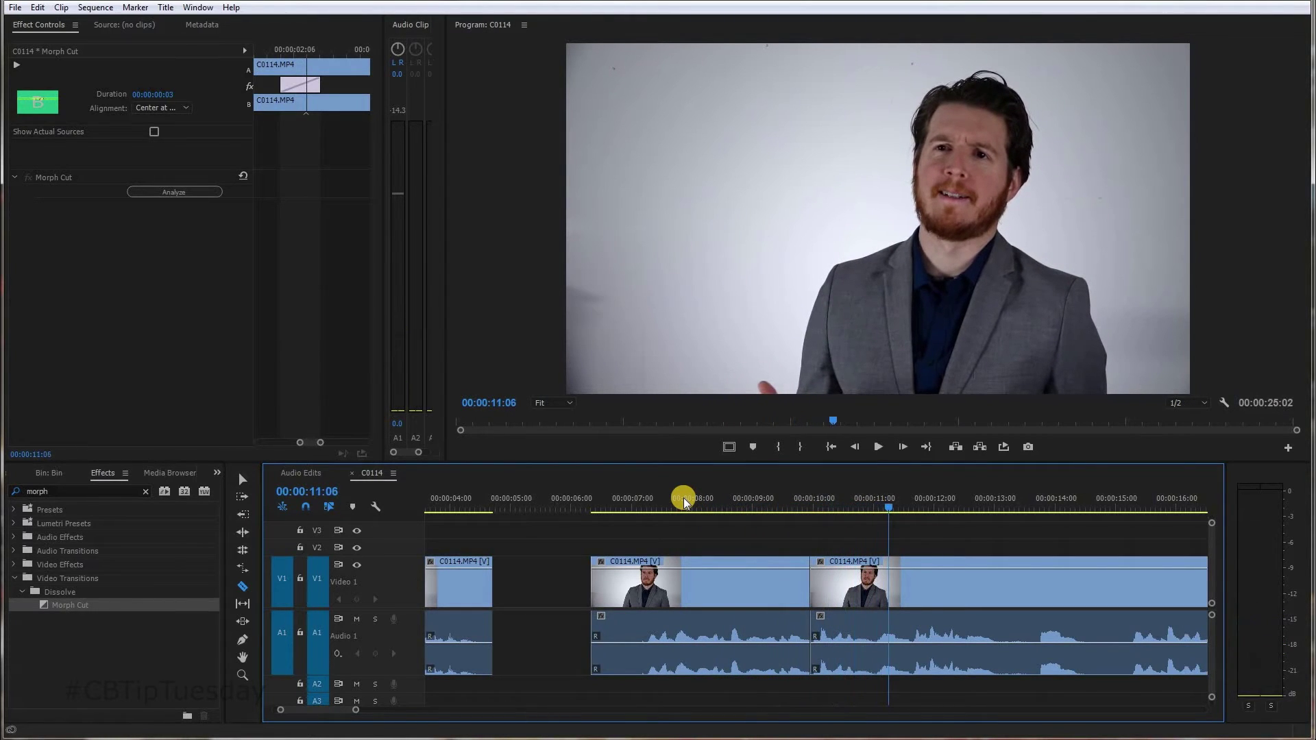
# Step: Add a Constant Power crossfade to the audio join at 00:00:09:23 and shorten it to 3 frames
pyautogui.click(812, 626)
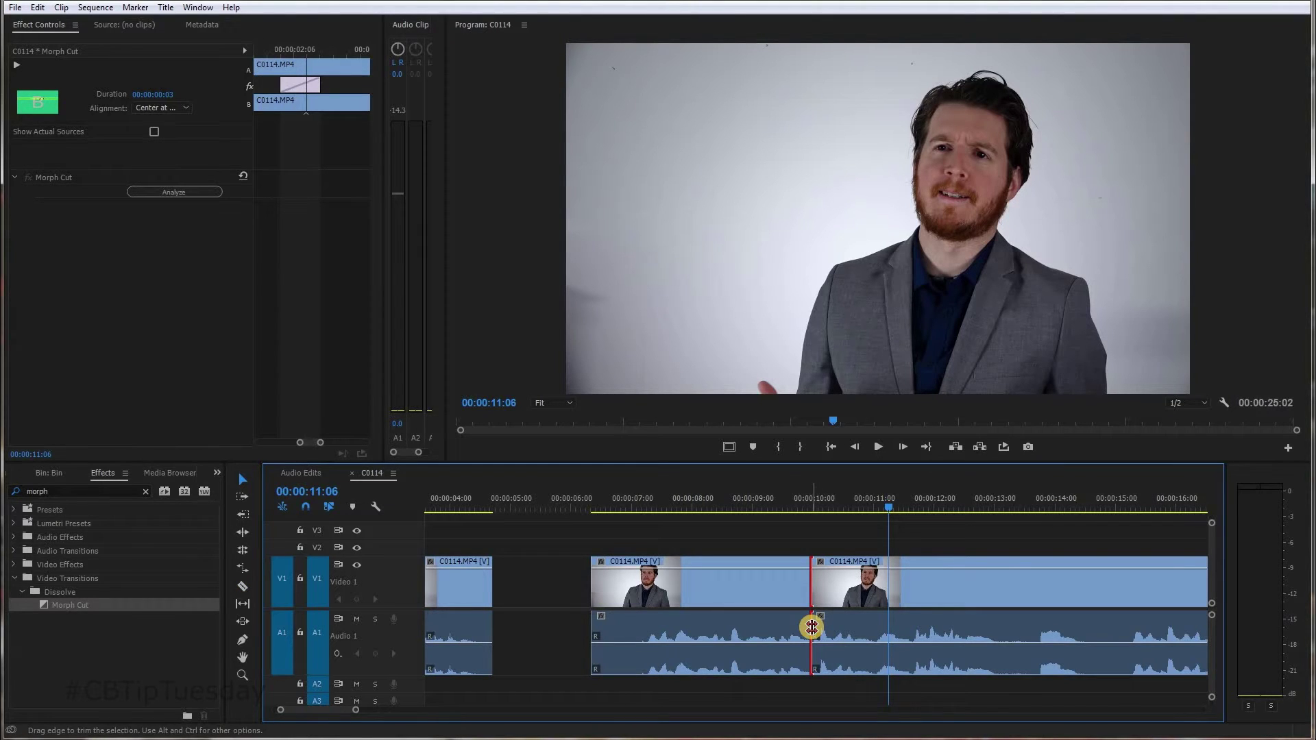
pyautogui.hotkey('ctrl', 'shift', 'd')
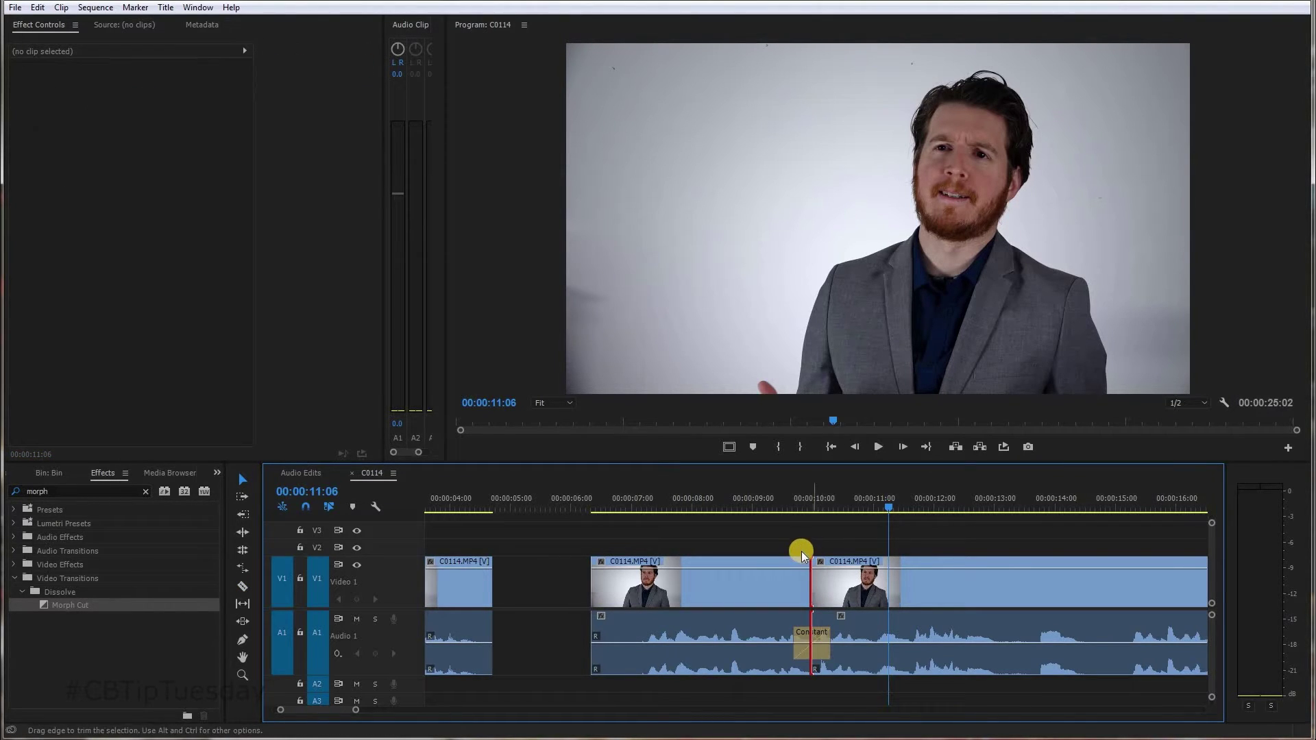
pyautogui.press('=')
pyautogui.press('=')
pyautogui.moveTo(577, 632); pyautogui.dragTo(517, 632)
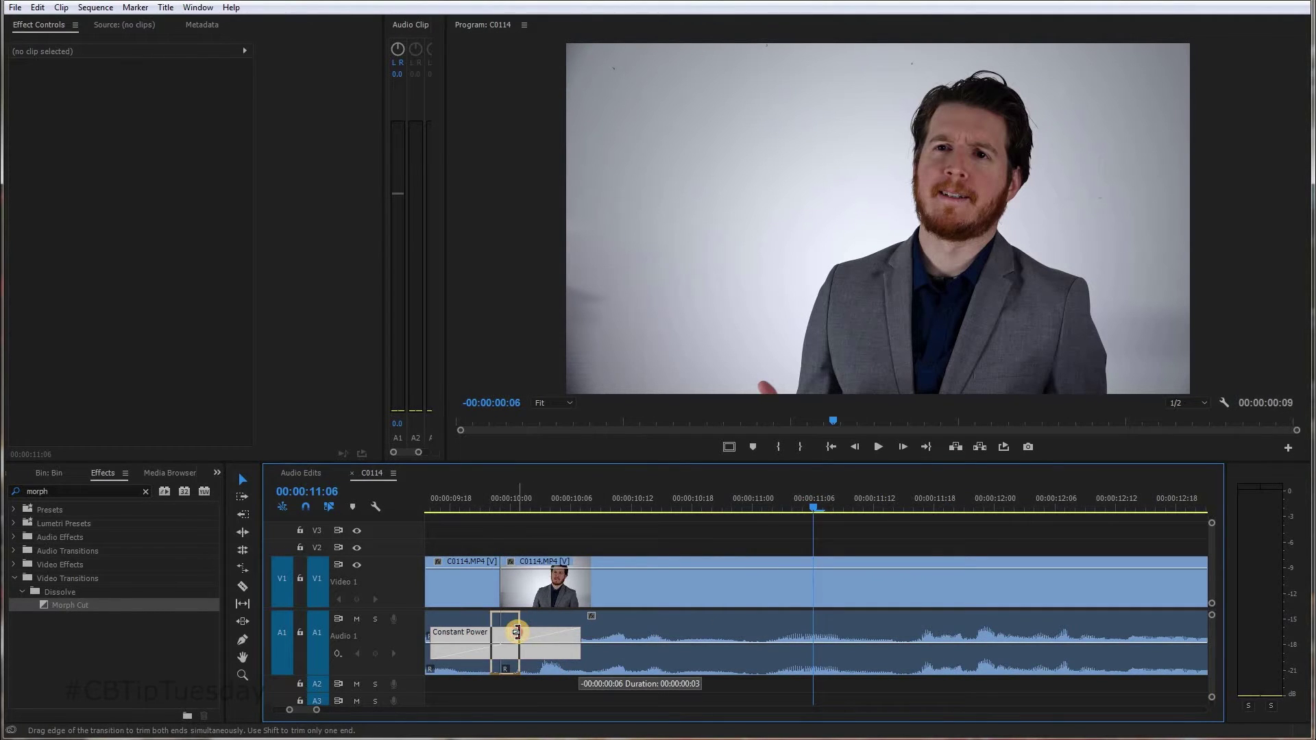
pyautogui.moveTo(517, 626); pyautogui.dragTo(518, 627)
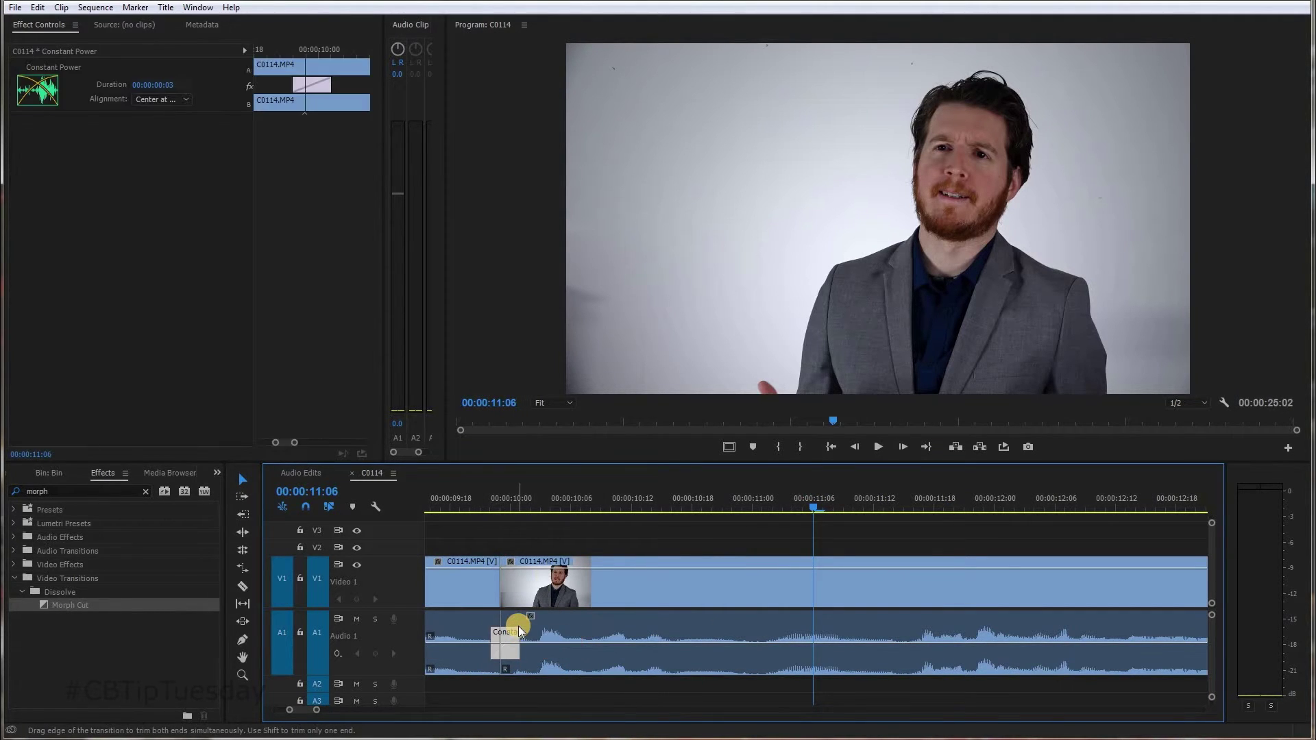
# Step: Play across the crossfaded join from 00:00:09:05, slide the crossfade one frame earlier, and replay the join
pyautogui.scroll(1, 570, 520)
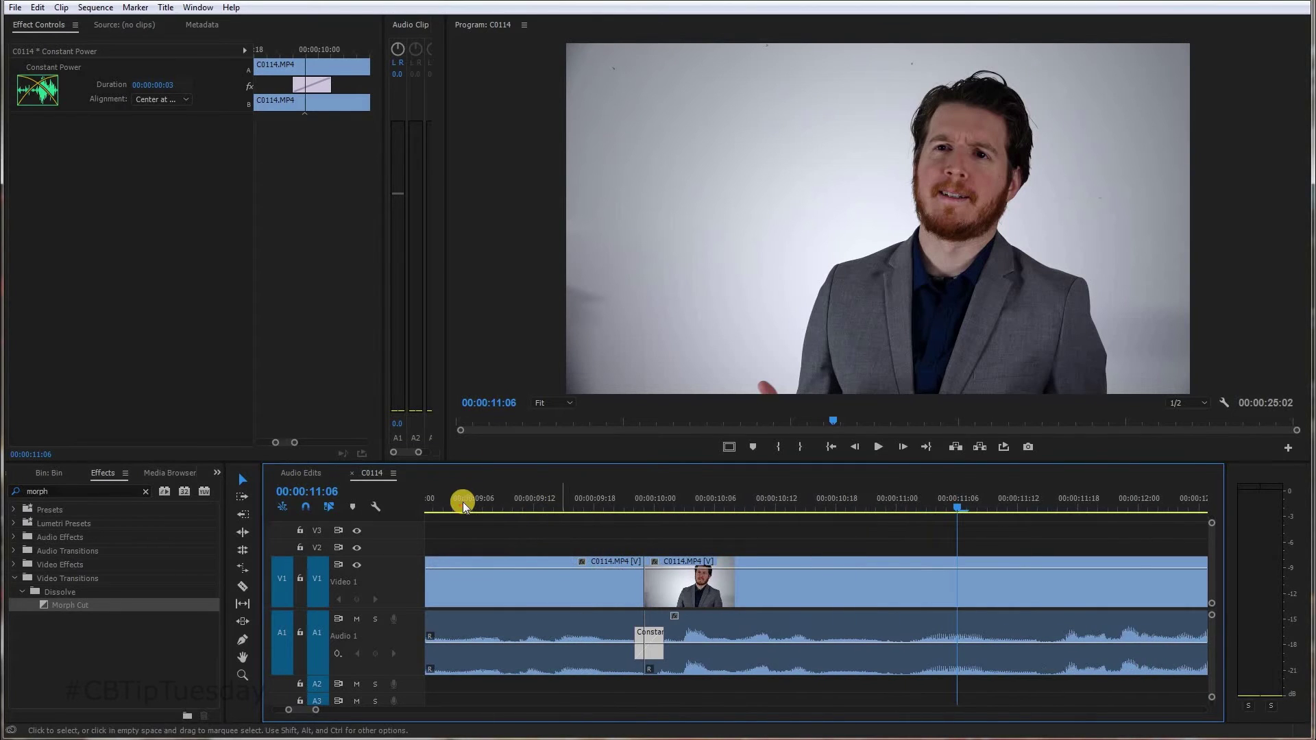
pyautogui.click(462, 503)
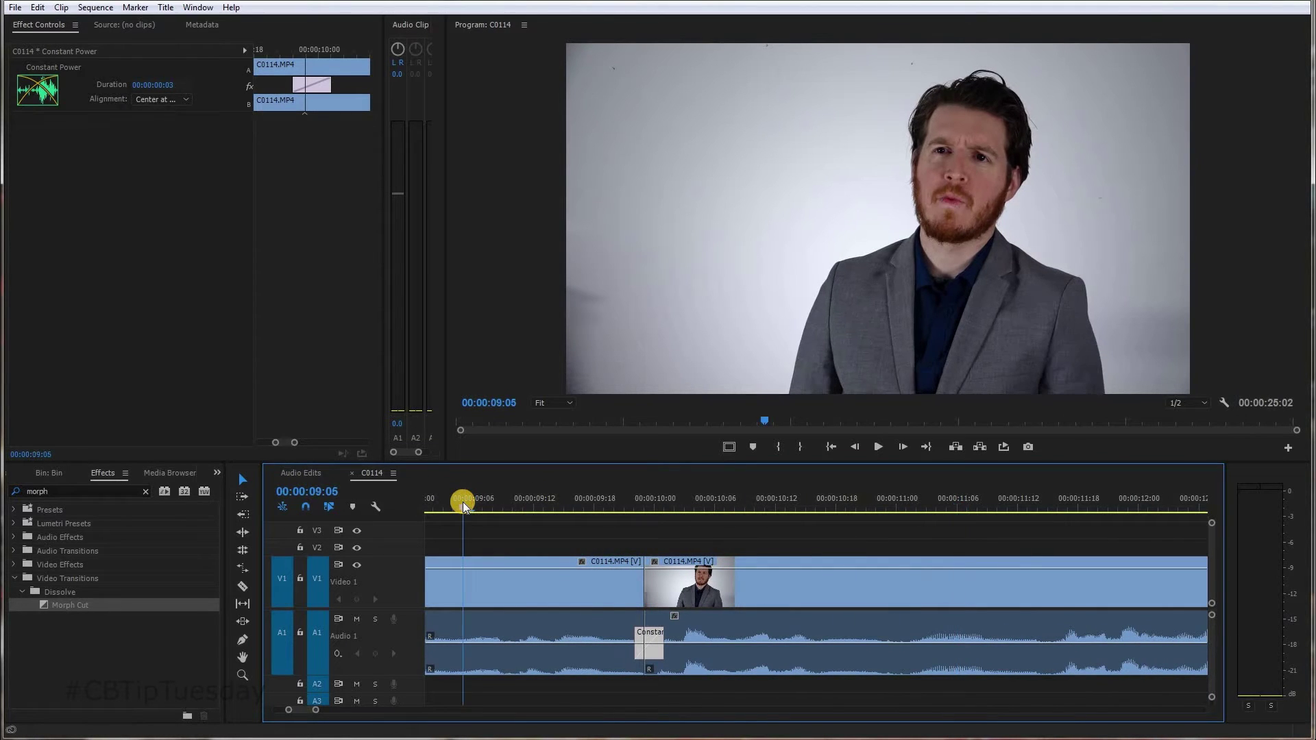
pyautogui.press('space')
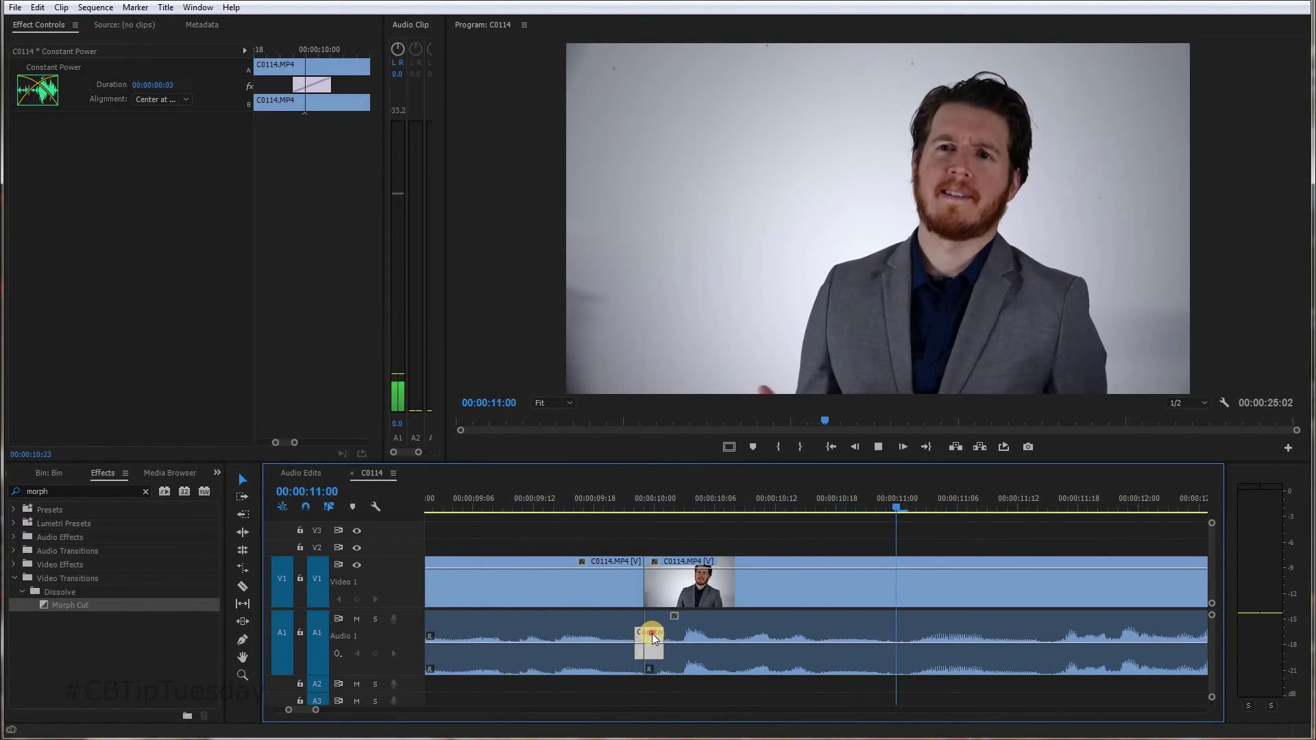
pyautogui.click(648, 635)
pyautogui.moveTo(647, 634); pyautogui.dragTo(637, 628)
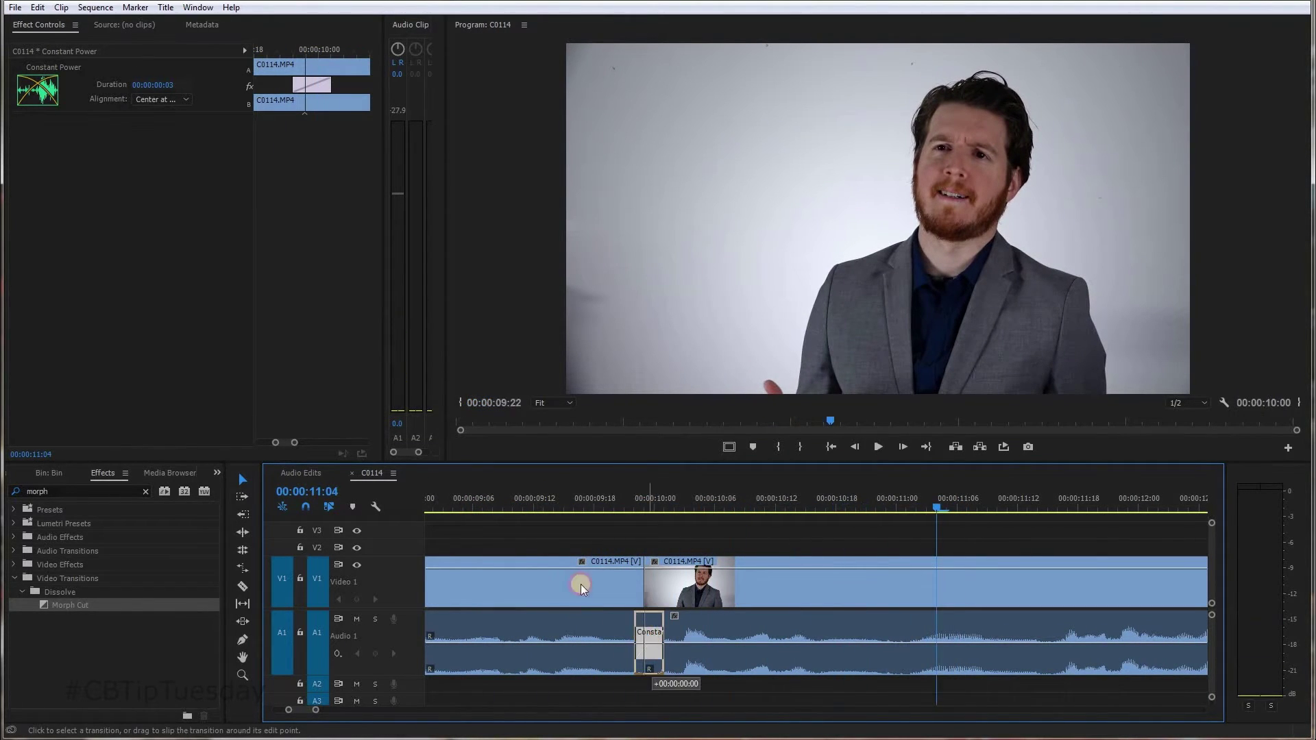
pyautogui.click(435, 505)
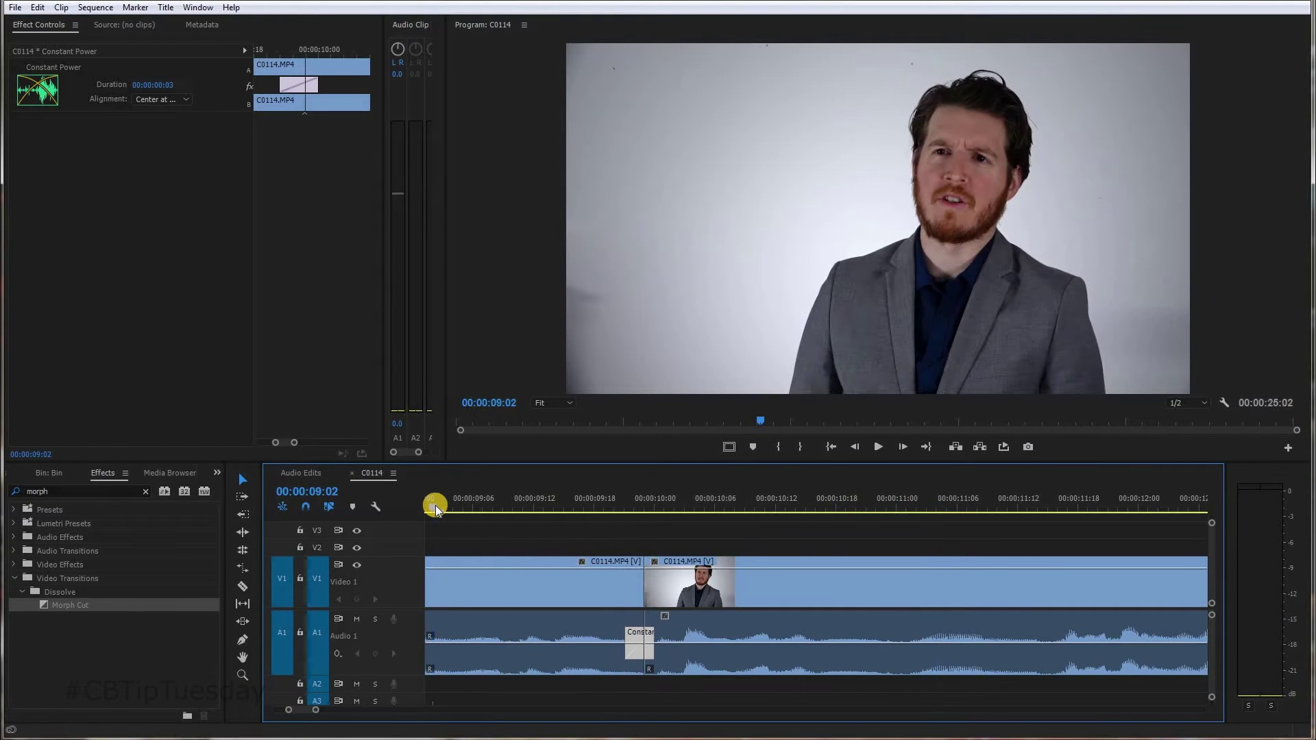
pyautogui.press('space')
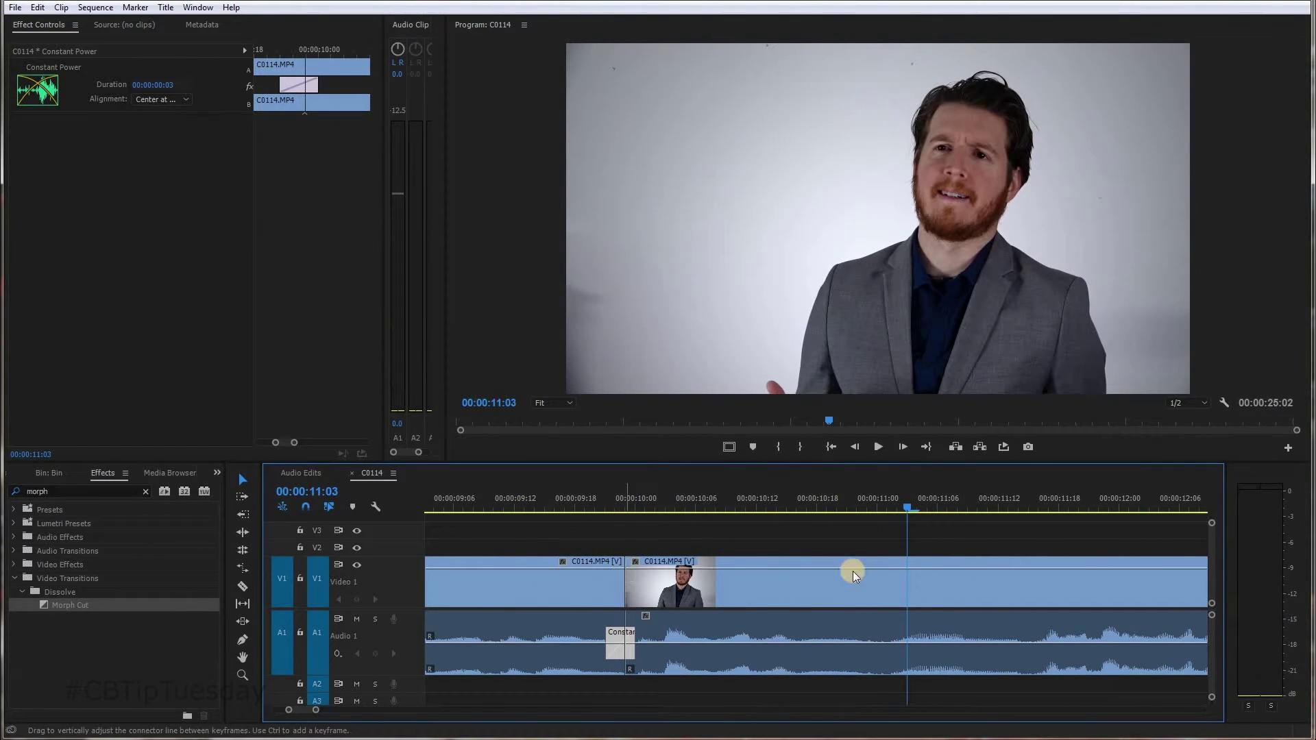
# Step: Listen from 00:00:10:15 for the next unwanted section and split the clip at 00:00:11:15, just before speech resumes
pyautogui.press('-')
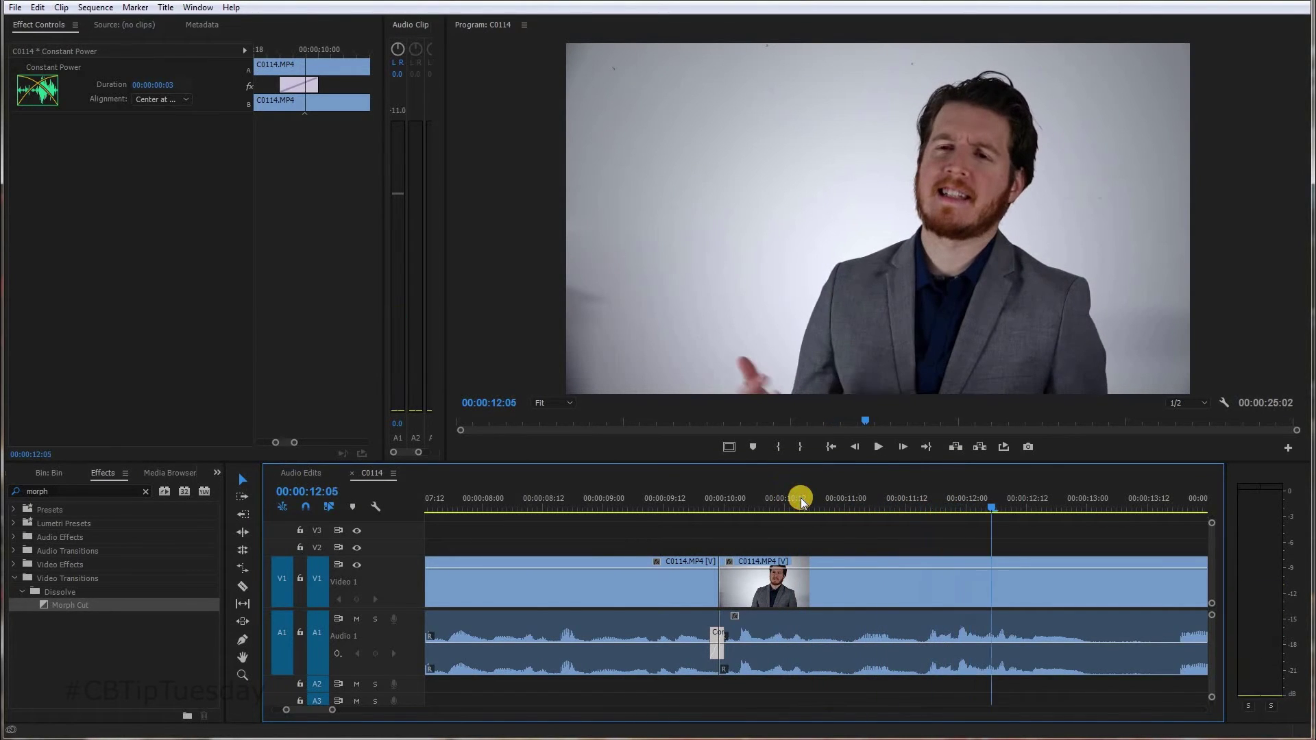
pyautogui.click(800, 497)
pyautogui.press('=')
pyautogui.hscroll(2, 896, 593)
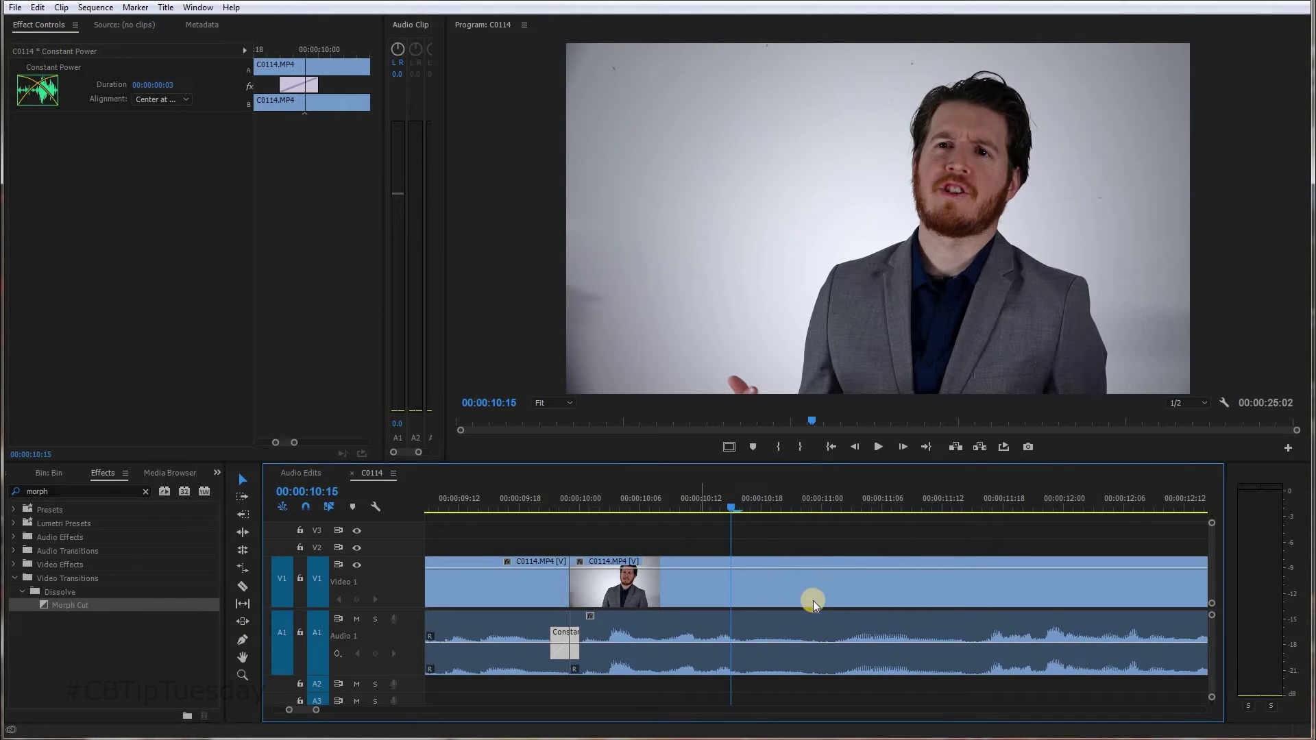
pyautogui.hscroll(2, 788, 593)
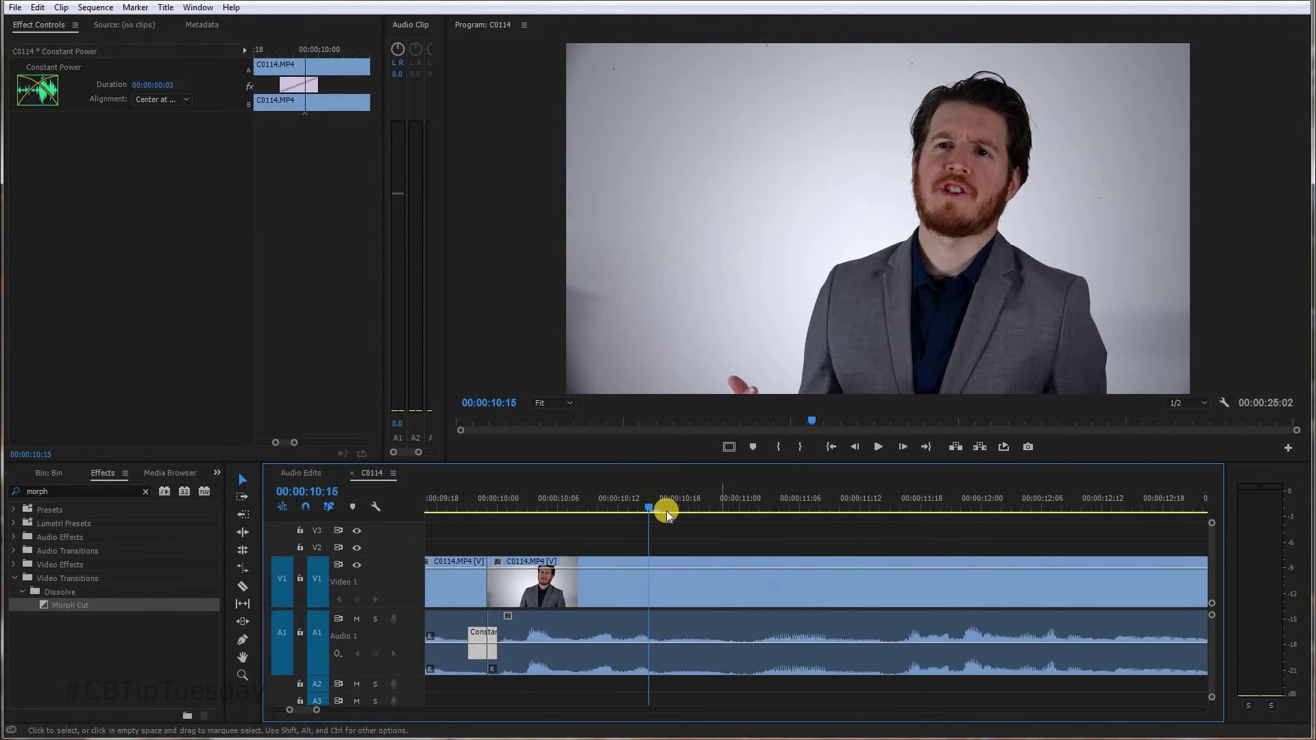
pyautogui.press('space')
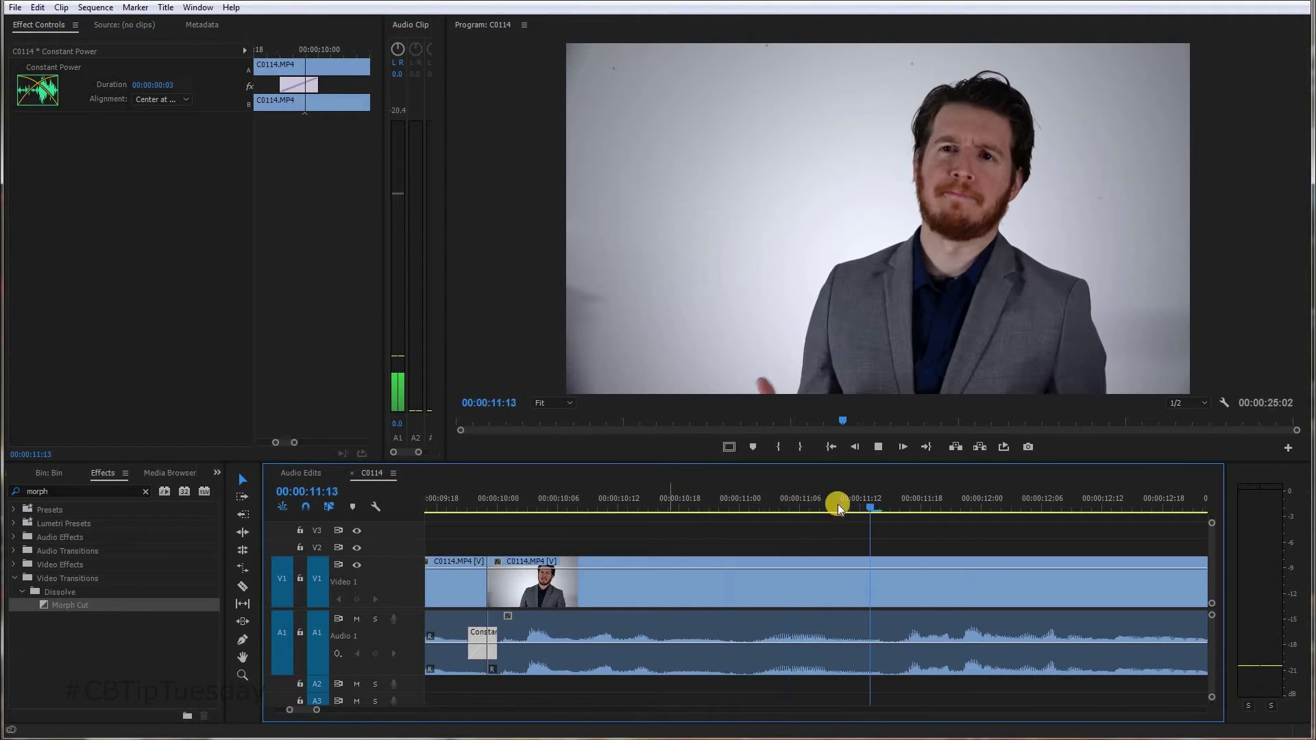
pyautogui.press('space')
pyautogui.moveTo(713, 499); pyautogui.dragTo(892, 499)
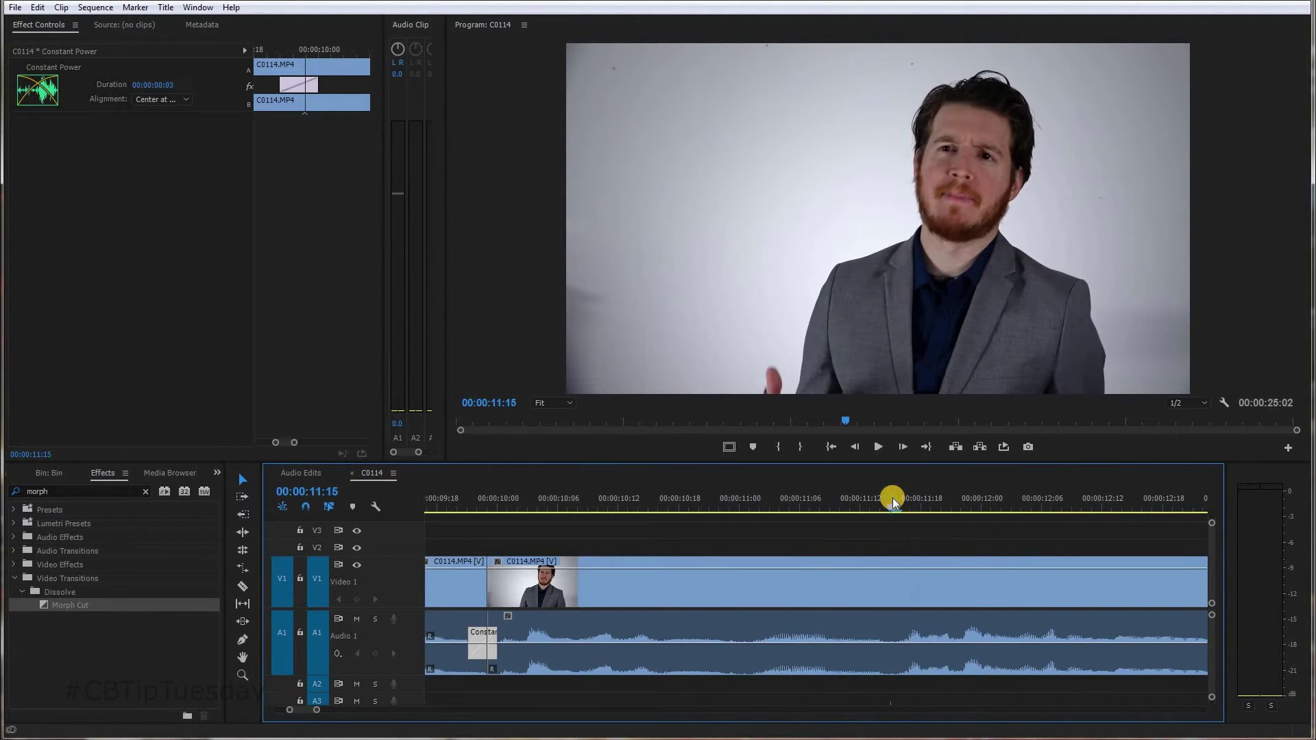
pyautogui.press('c')
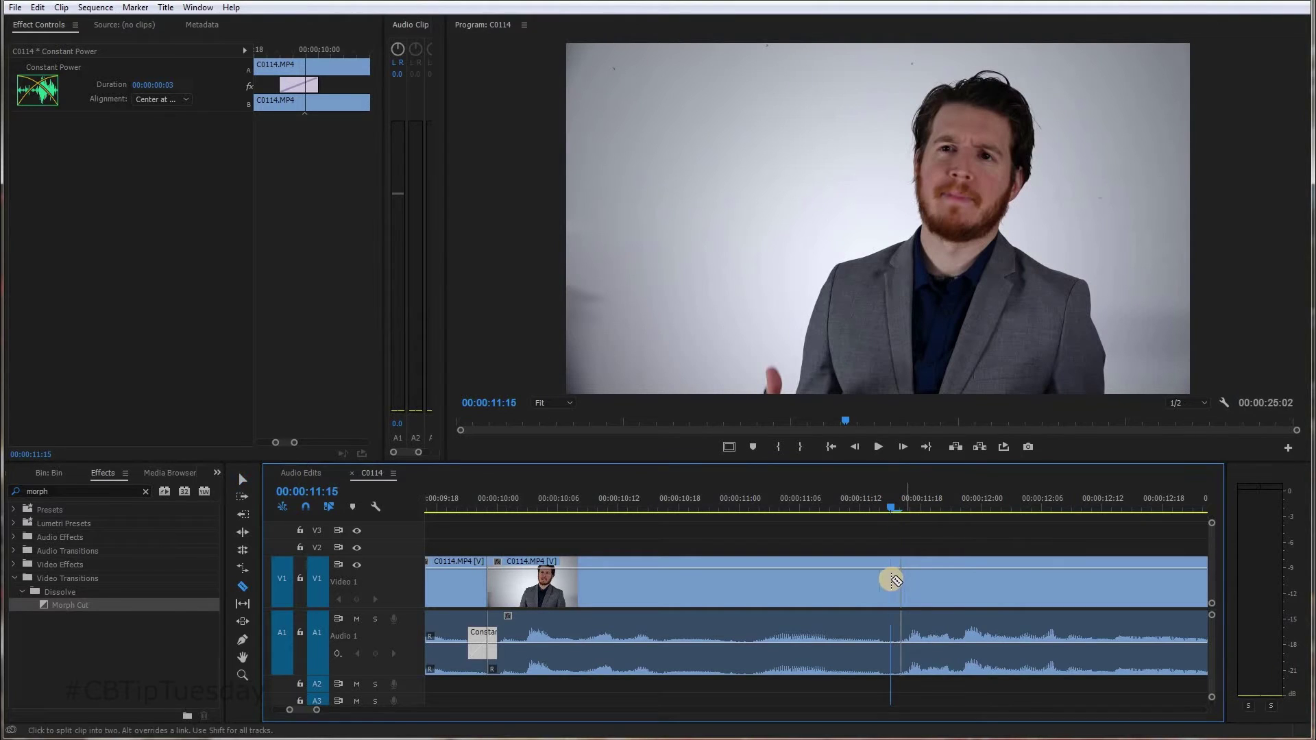
pyautogui.click(892, 580)
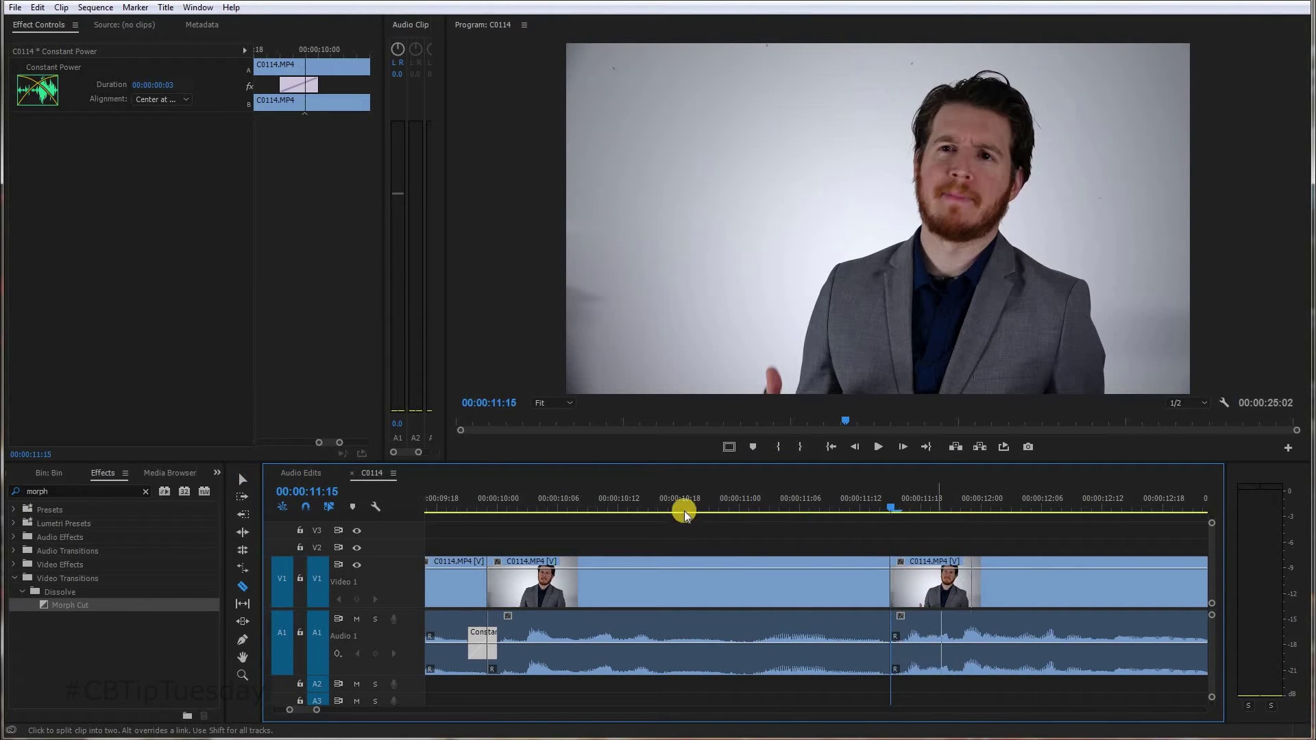
# Step: Remove the section from 00:00:11:01 to 00:00:11:15, closing the gap, and play across the join from 00:00:10:12
pyautogui.click(717, 500)
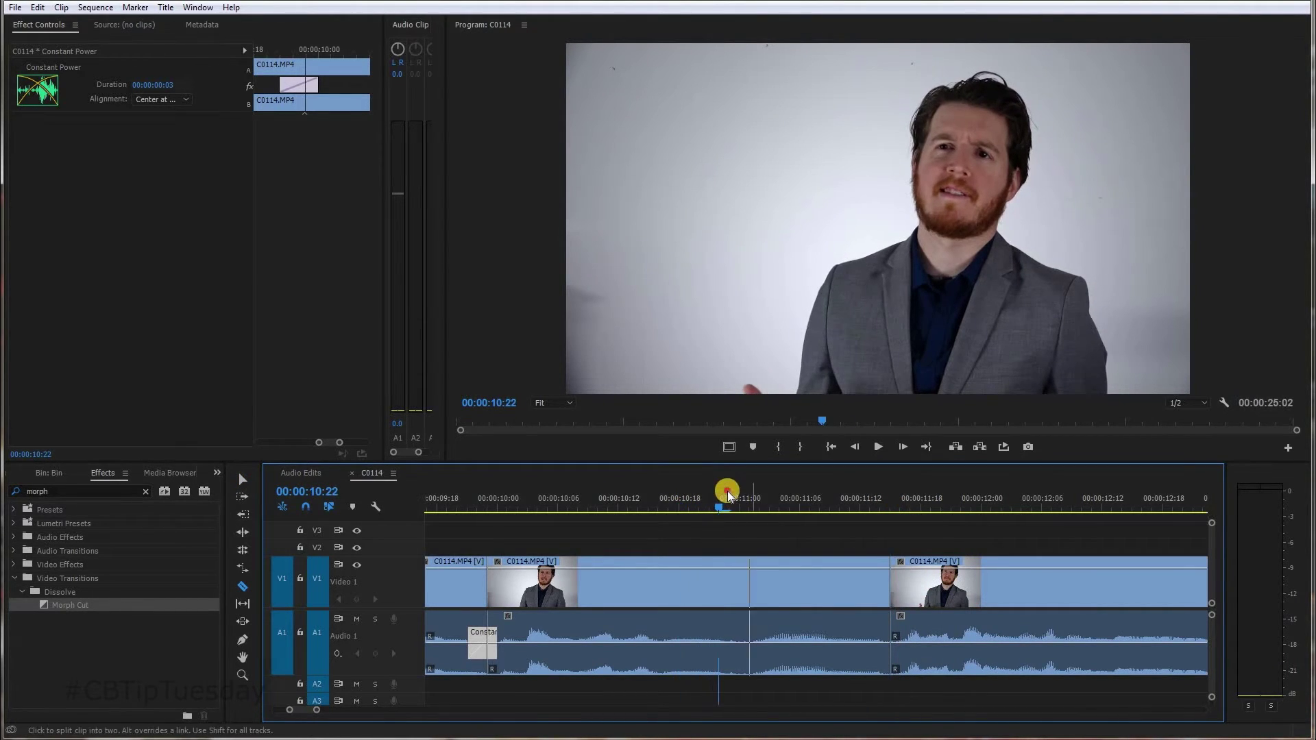
pyautogui.press('space')
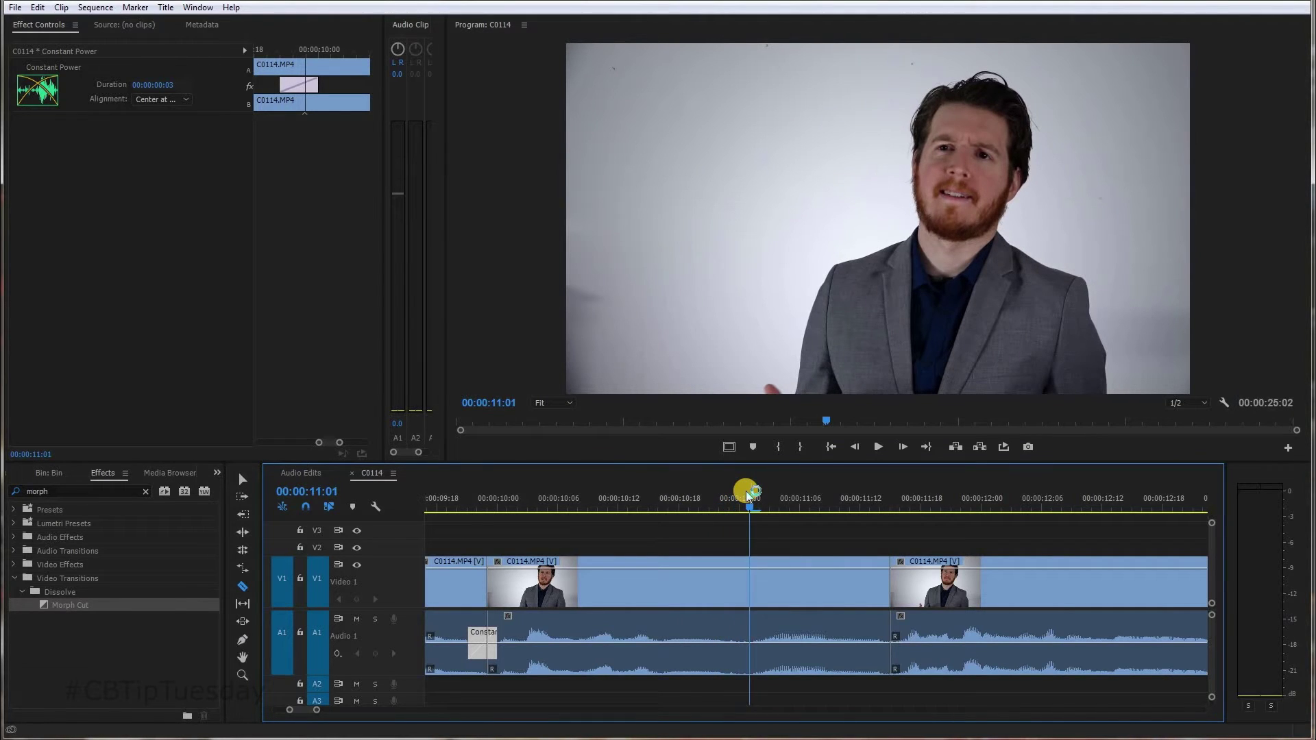
pyautogui.click(748, 495)
pyautogui.press('w')
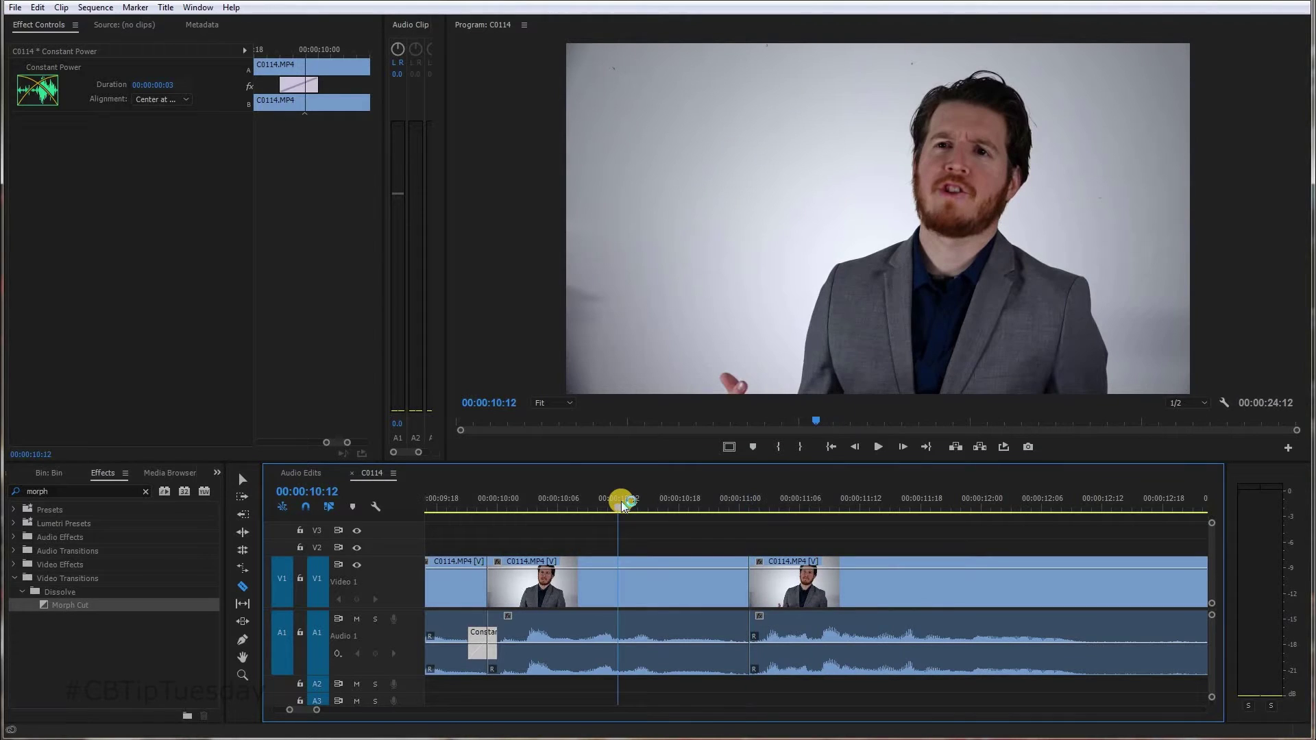
pyautogui.press('space')
pyautogui.press('space')
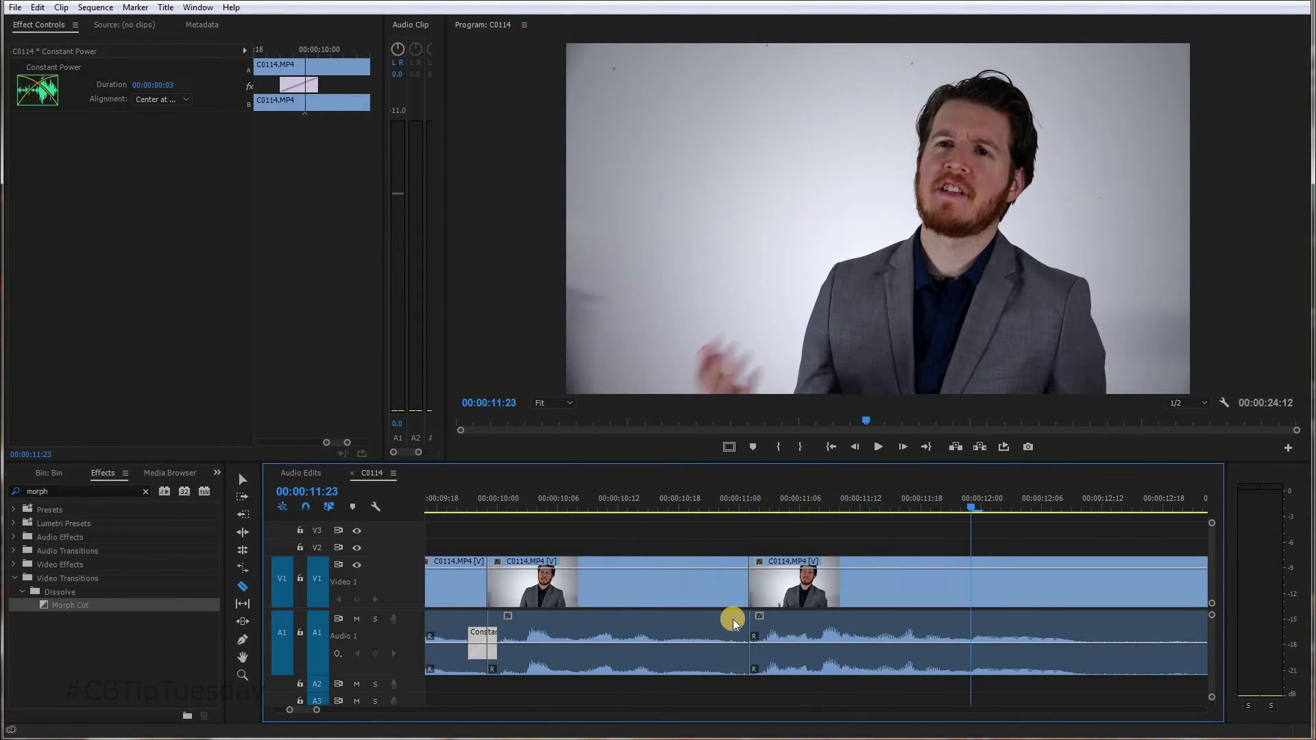
pyautogui.press('v')
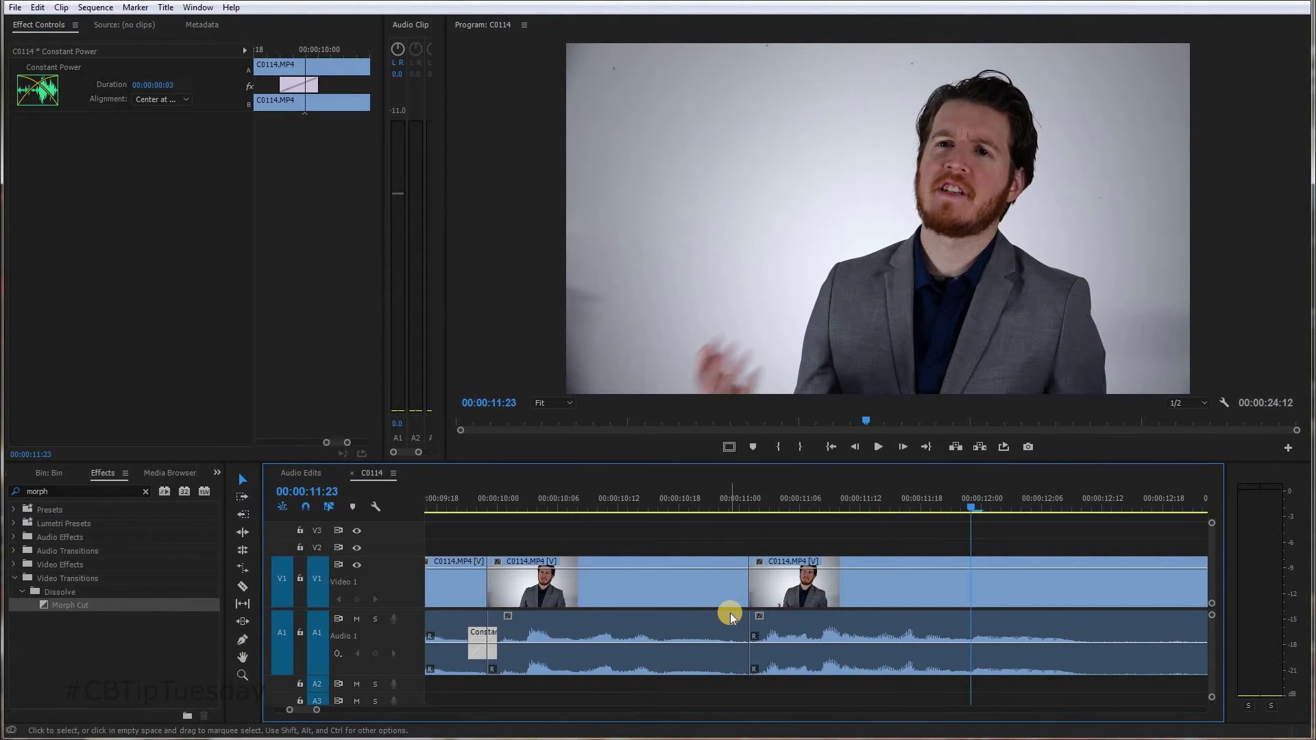
pyautogui.press('c')
pyautogui.click(710, 582)
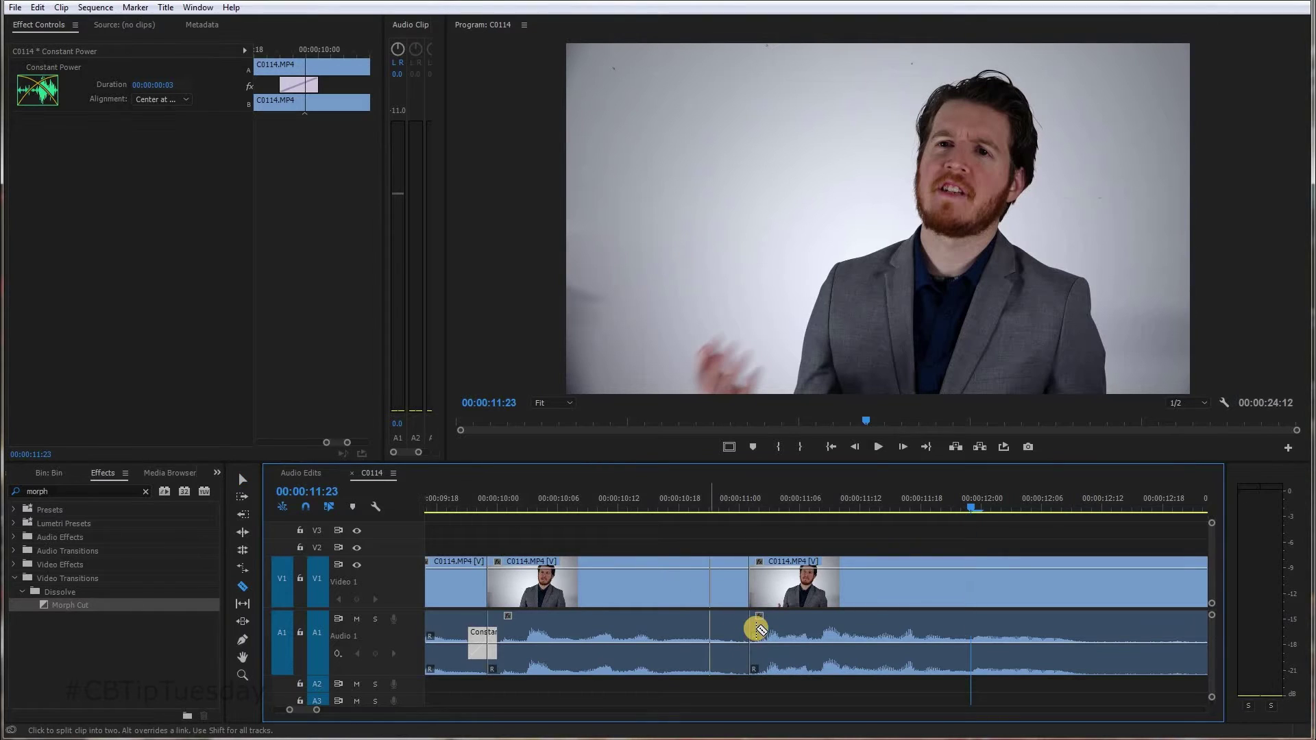
pyautogui.click(710, 588)
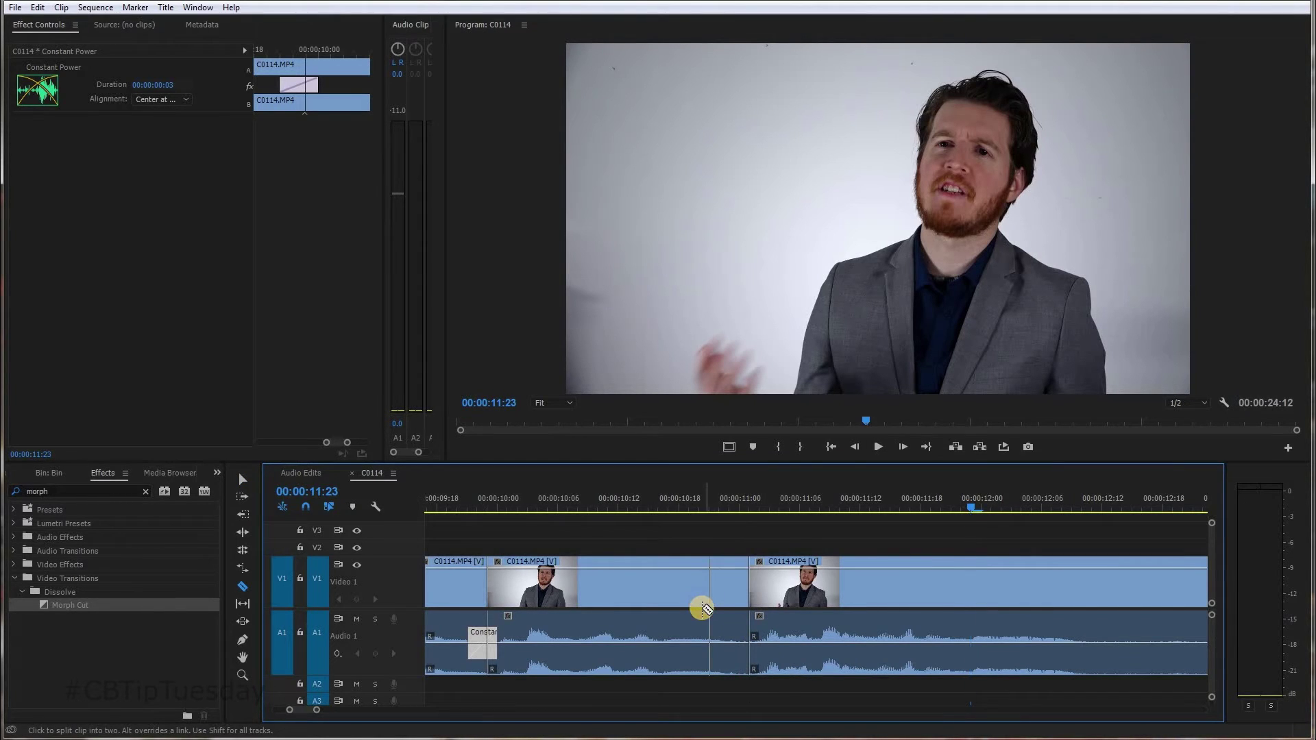
pyautogui.hotkey('ctrl', 'z')
# Step: Add a Constant Power crossfade to the audio join at 00:00:11:01, shortened to 3 frames and slid one frame earlier
pyautogui.press('v')
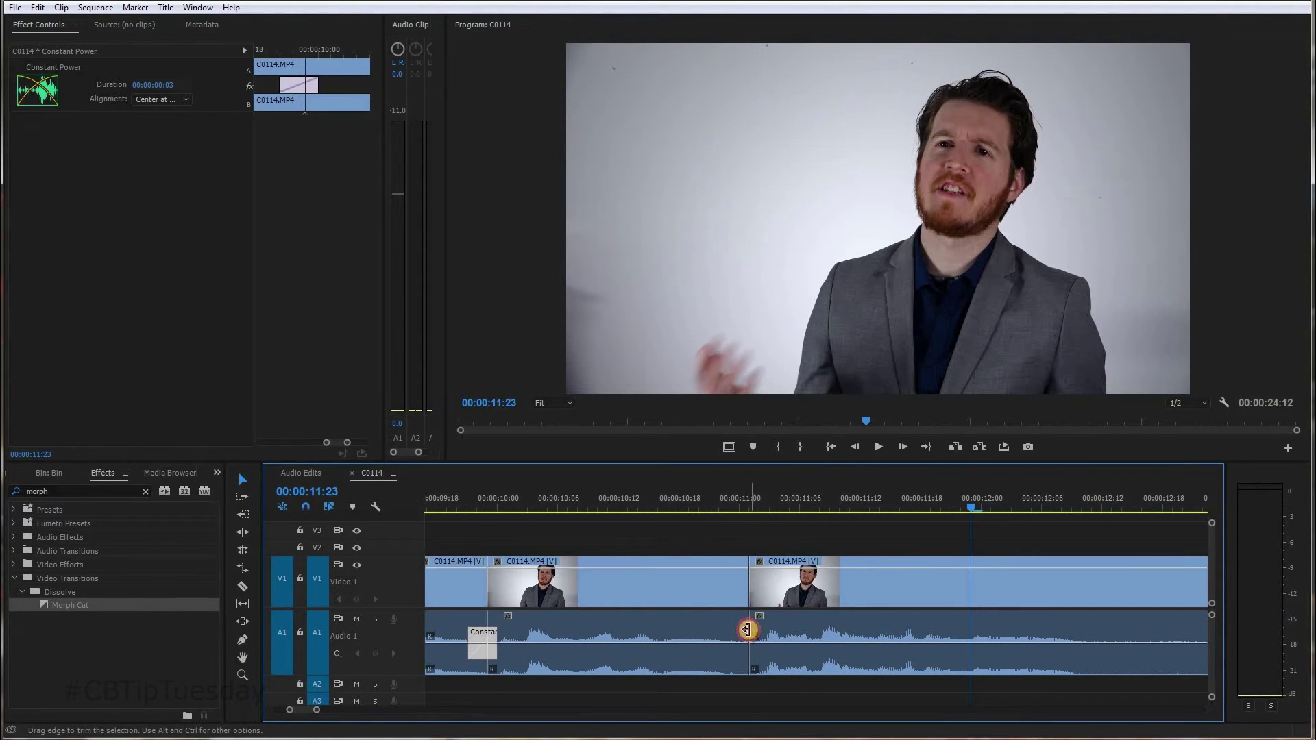
pyautogui.click(747, 629)
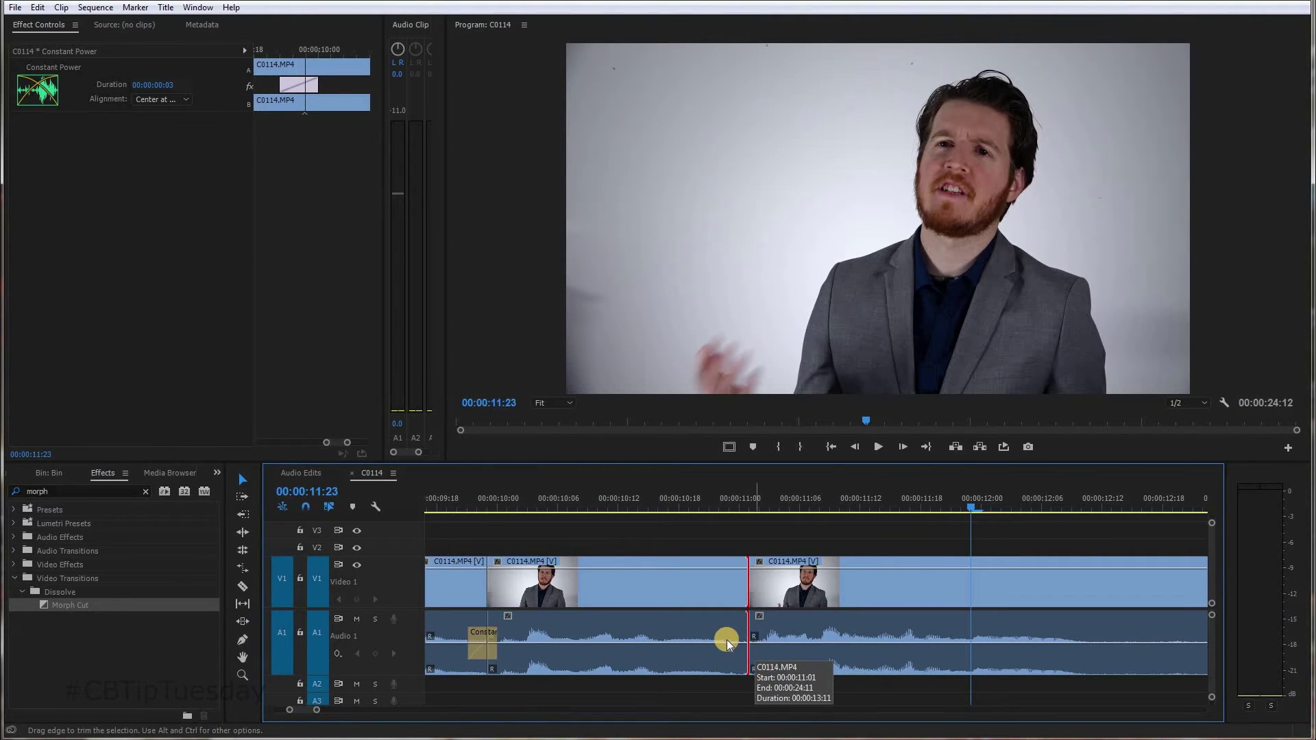
pyautogui.hotkey('ctrl', 'shift', 'd')
pyautogui.moveTo(685, 635); pyautogui.dragTo(755, 634)
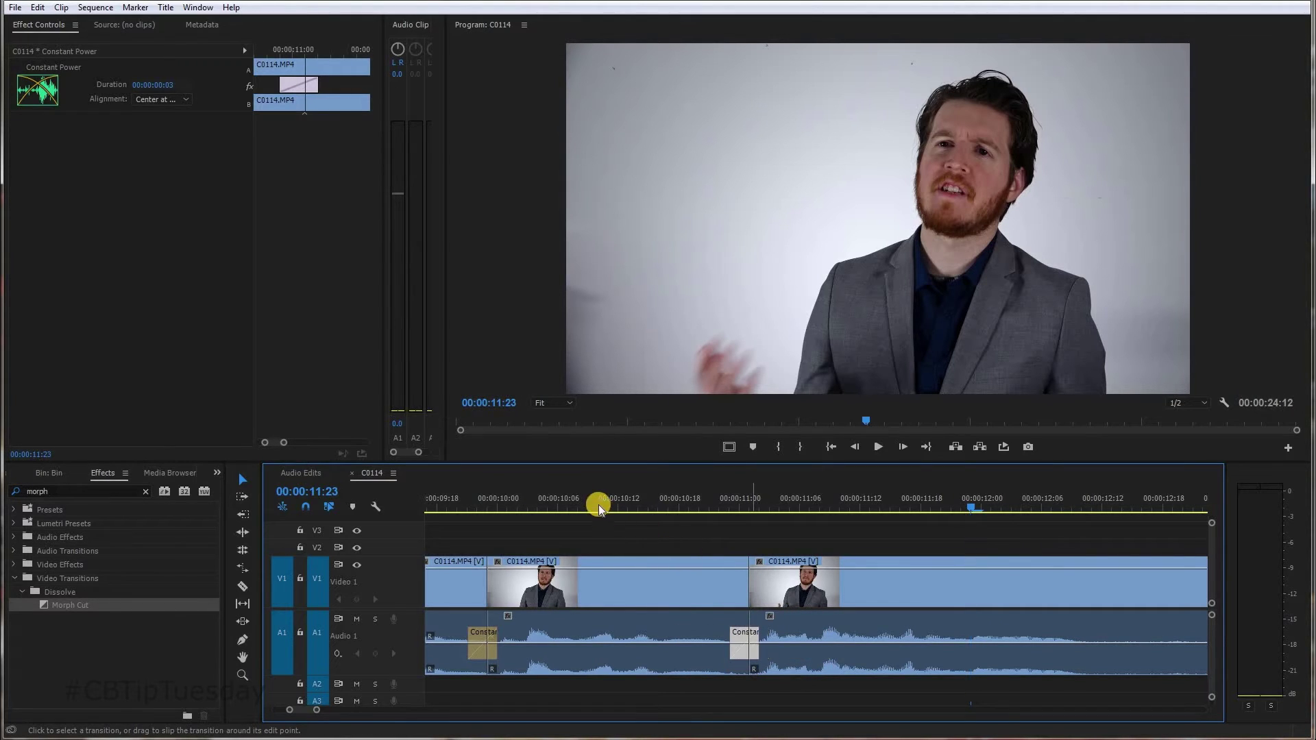
# Step: Play from shortly after 00:00:10:00 across the join at 00:00:11:01 and on to 00:00:15:03, listening for the next section to cut
pyautogui.click(535, 497)
pyautogui.press('space')
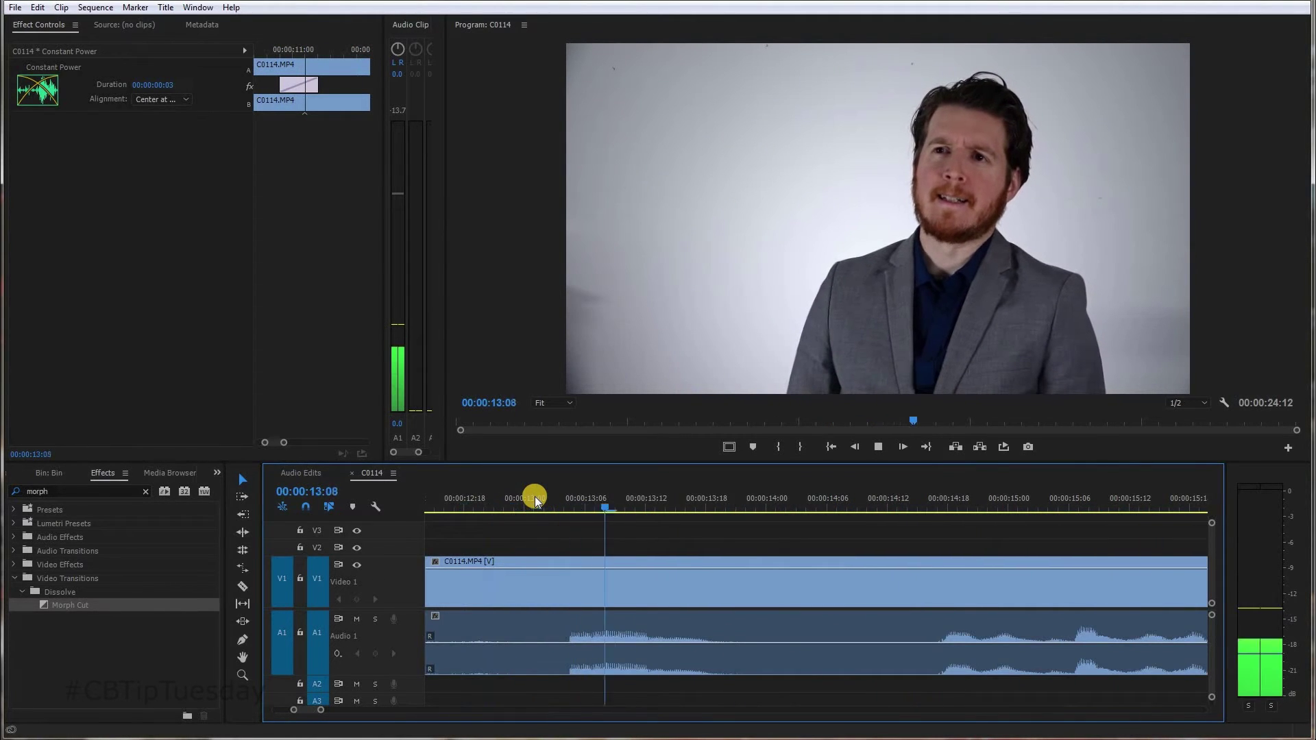
pyautogui.press('space')
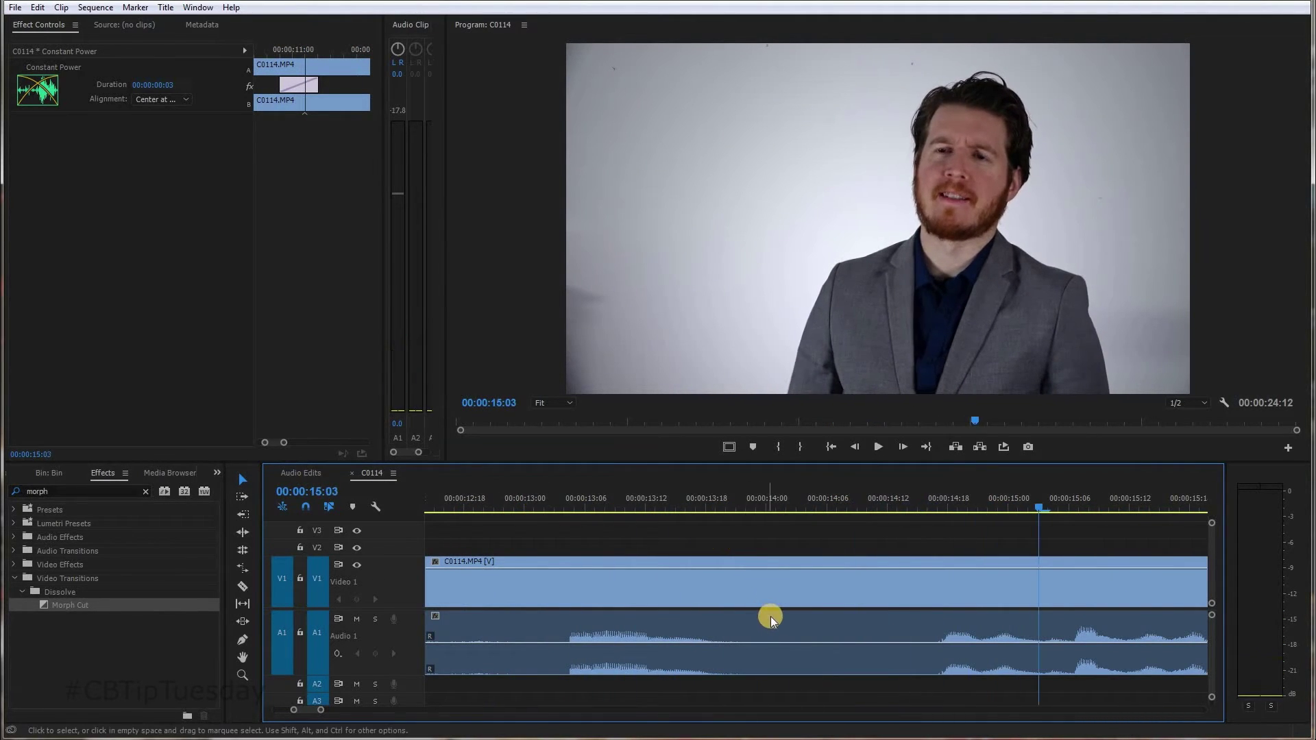
pyautogui.scroll(2, 770, 617)
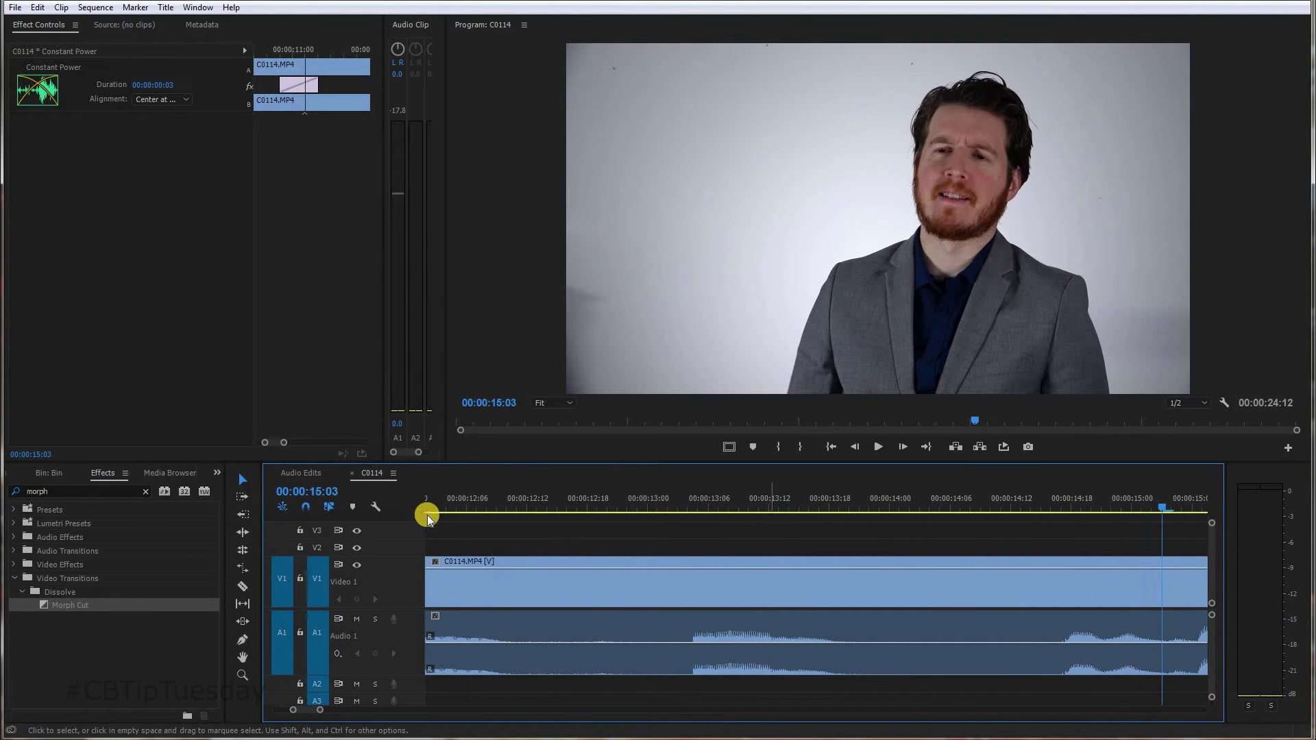
# Step: Play from about 00:00:12:21 to find the pause, and split the clip at 00:00:14:16, just before speech resumes
pyautogui.click(440, 498)
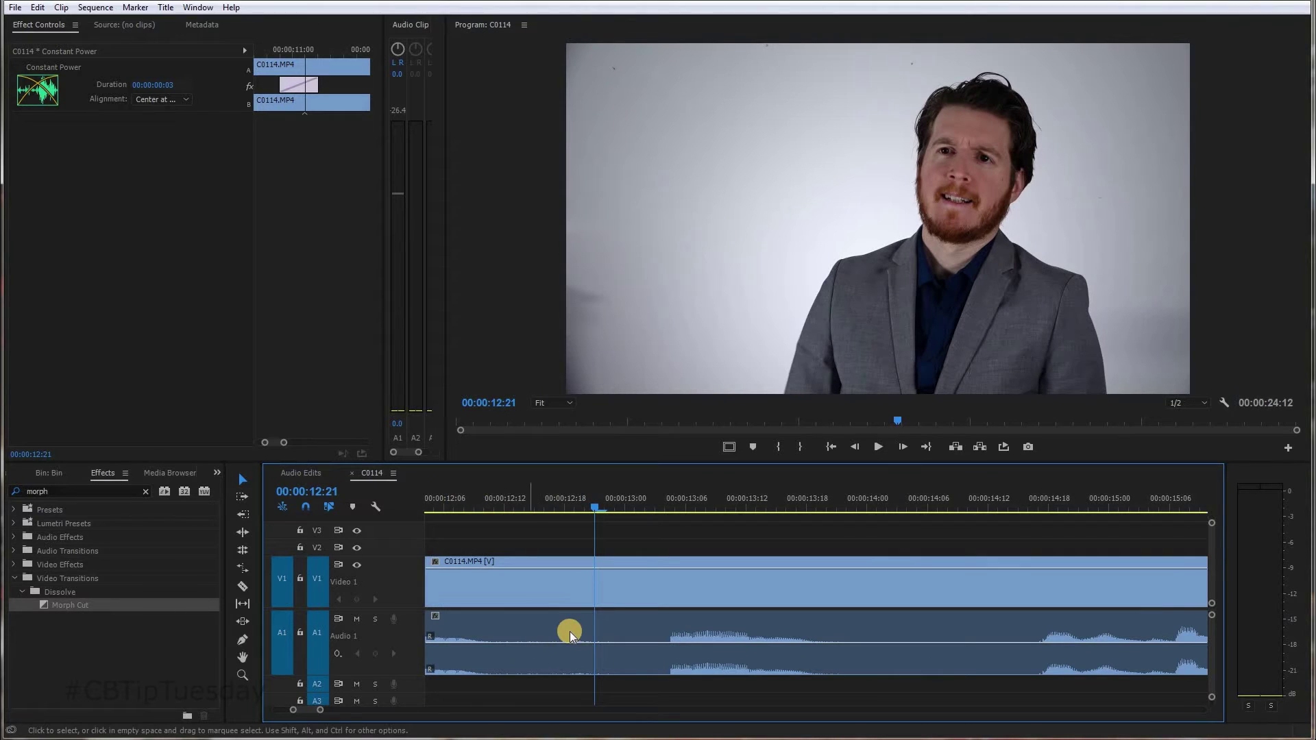
pyautogui.press('-')
pyautogui.click(606, 500)
pyautogui.press('space')
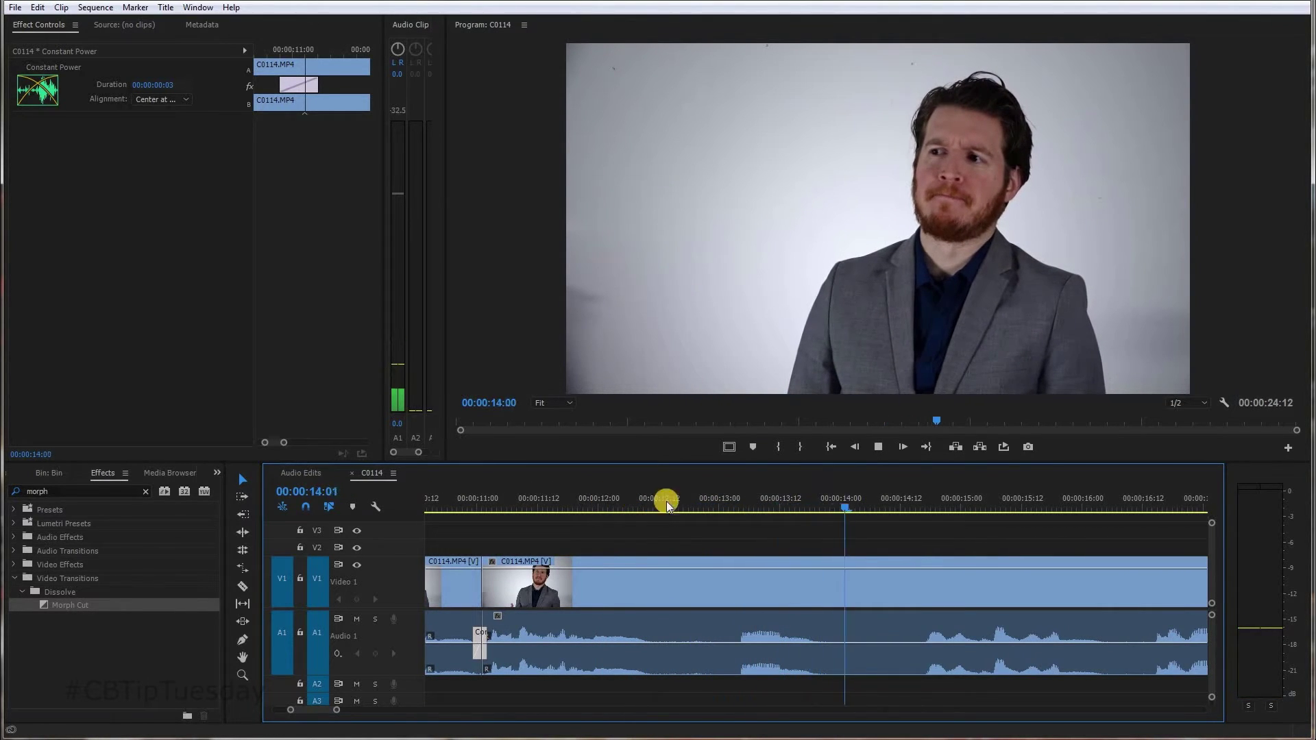
pyautogui.click(921, 500)
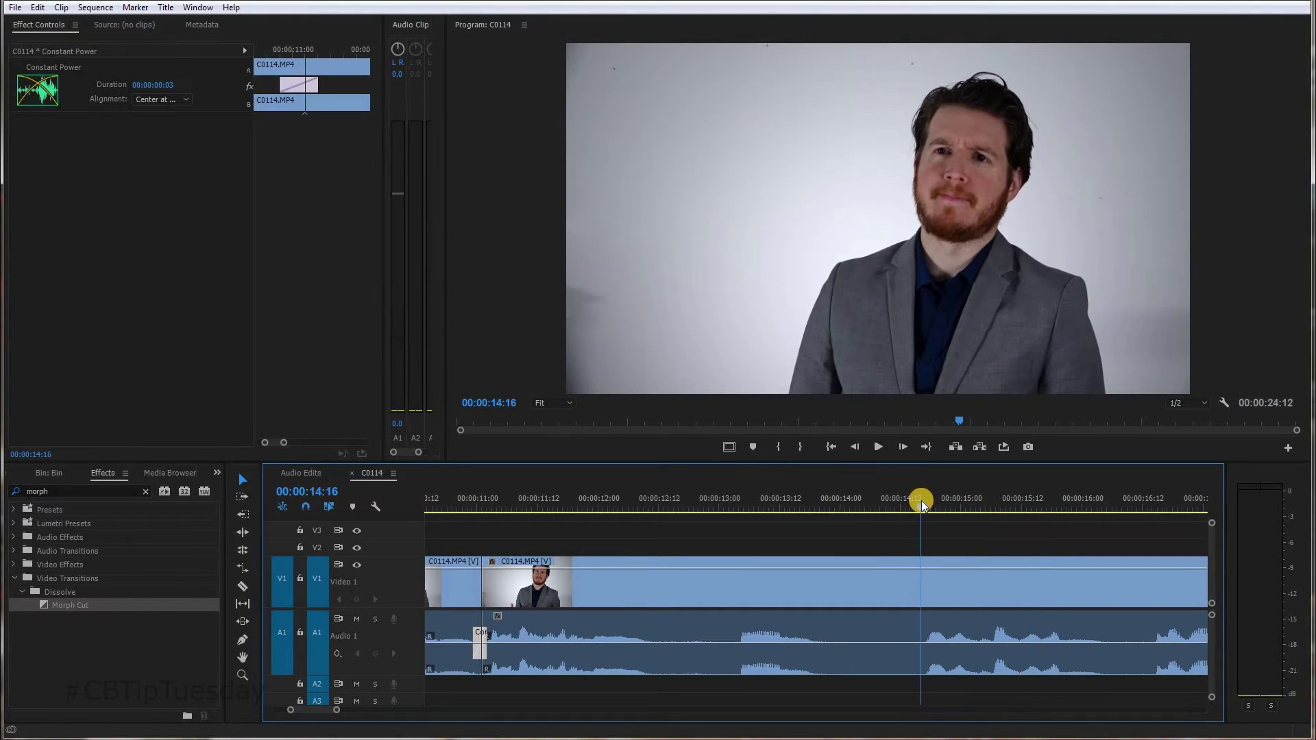
pyautogui.click(922, 586)
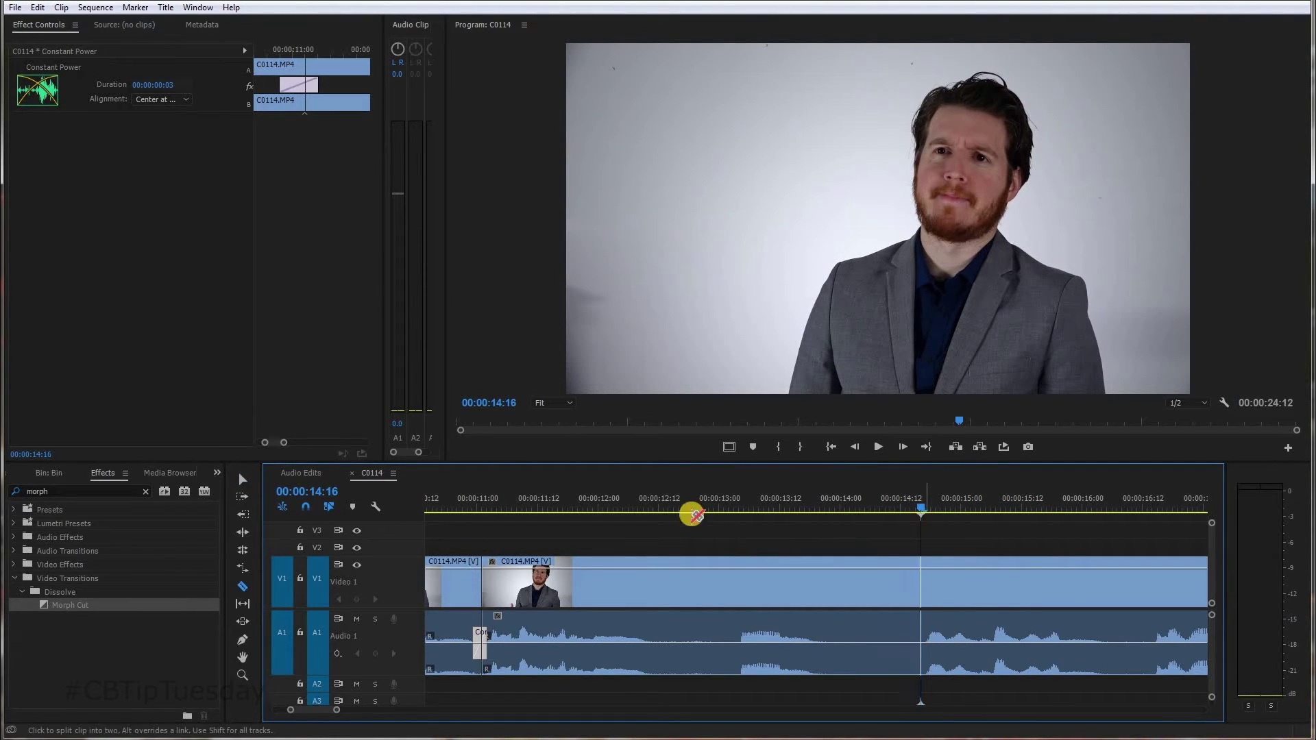
# Step: Remove the section from 00:00:12:11 to 00:00:14:16, closing the gap, and play across the join to 00:00:13:20
pyautogui.click(655, 500)
pyautogui.press('w')
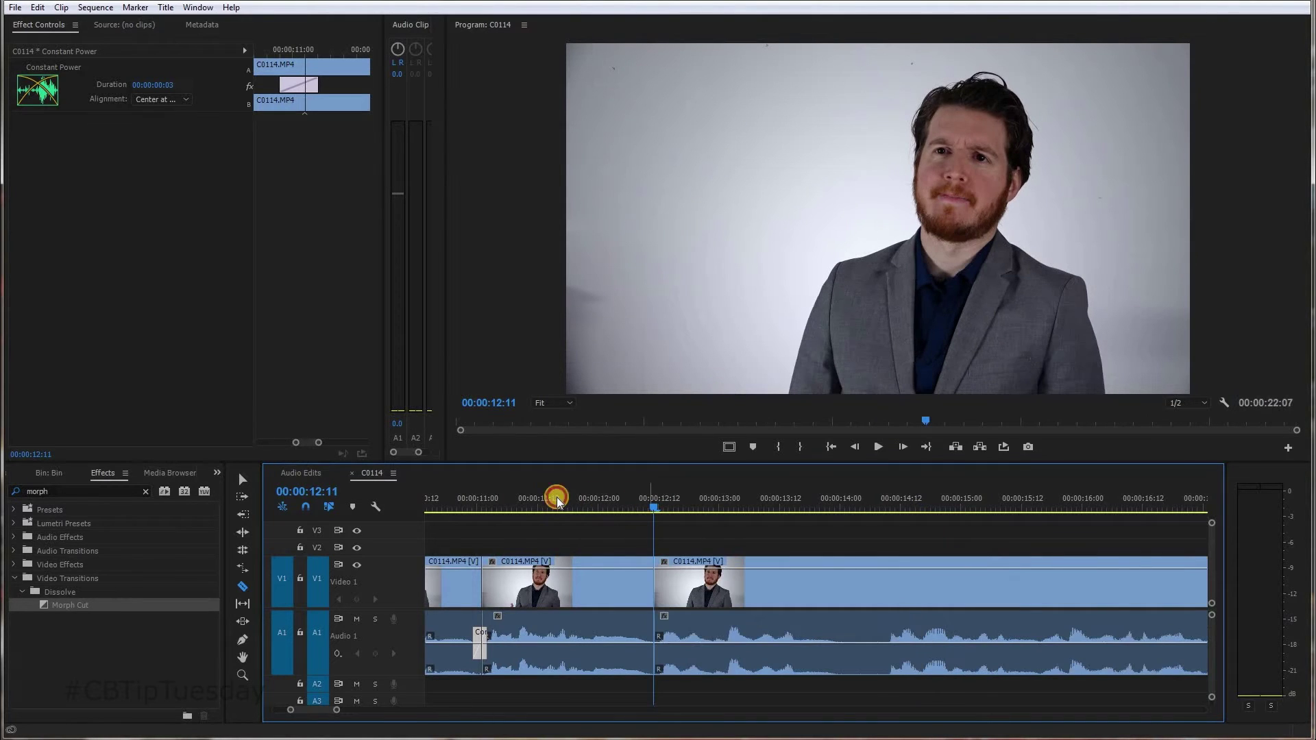
pyautogui.click(557, 497)
pyautogui.press('space')
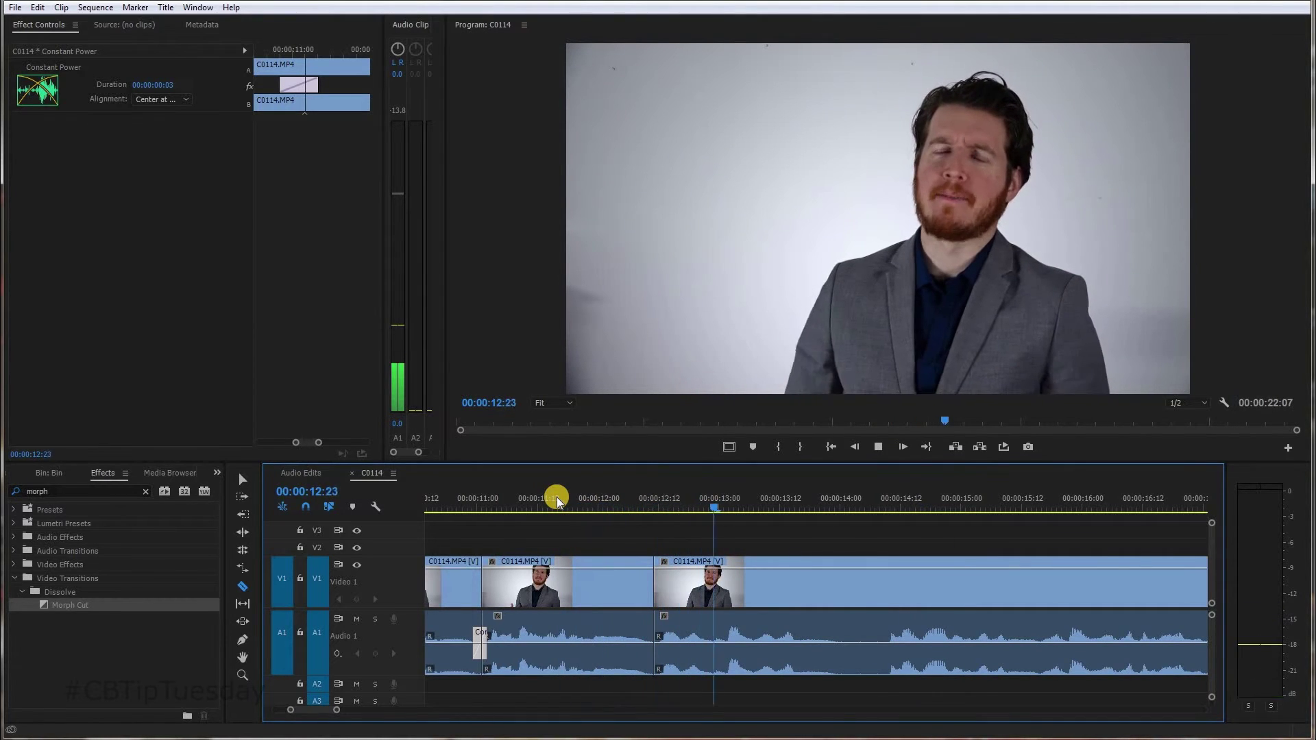
pyautogui.press('space')
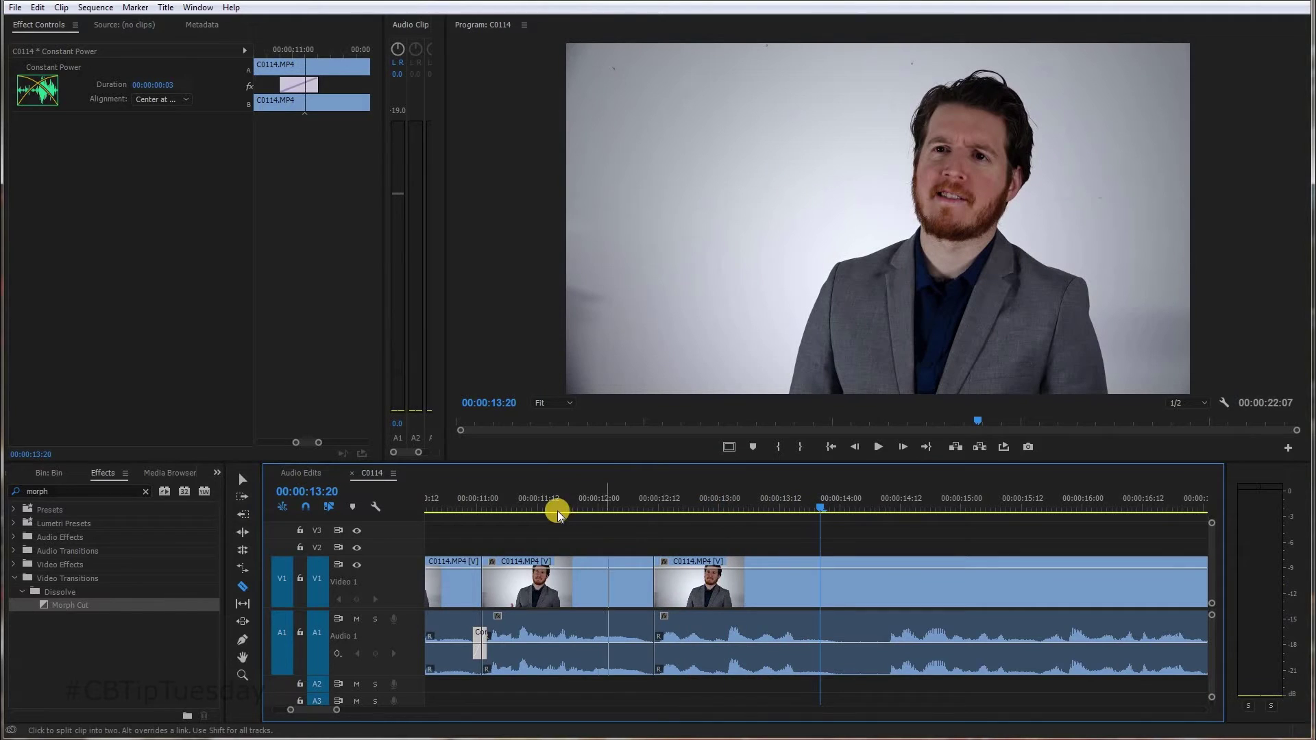
# Step: Add a 5-frame Constant Power crossfade to the audio join at 00:00:12:11 and play across it from 00:00:11:08
pyautogui.press('v')
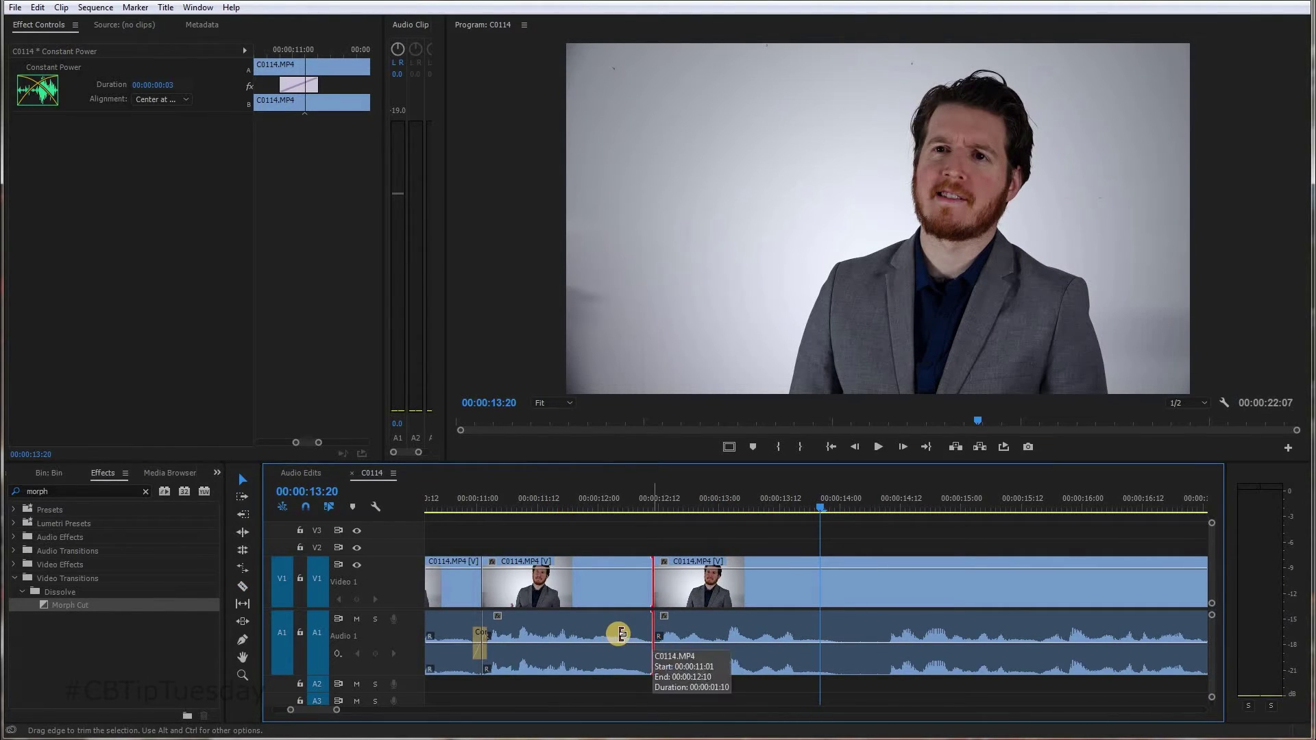
pyautogui.moveTo(620, 635); pyautogui.dragTo(640, 615)
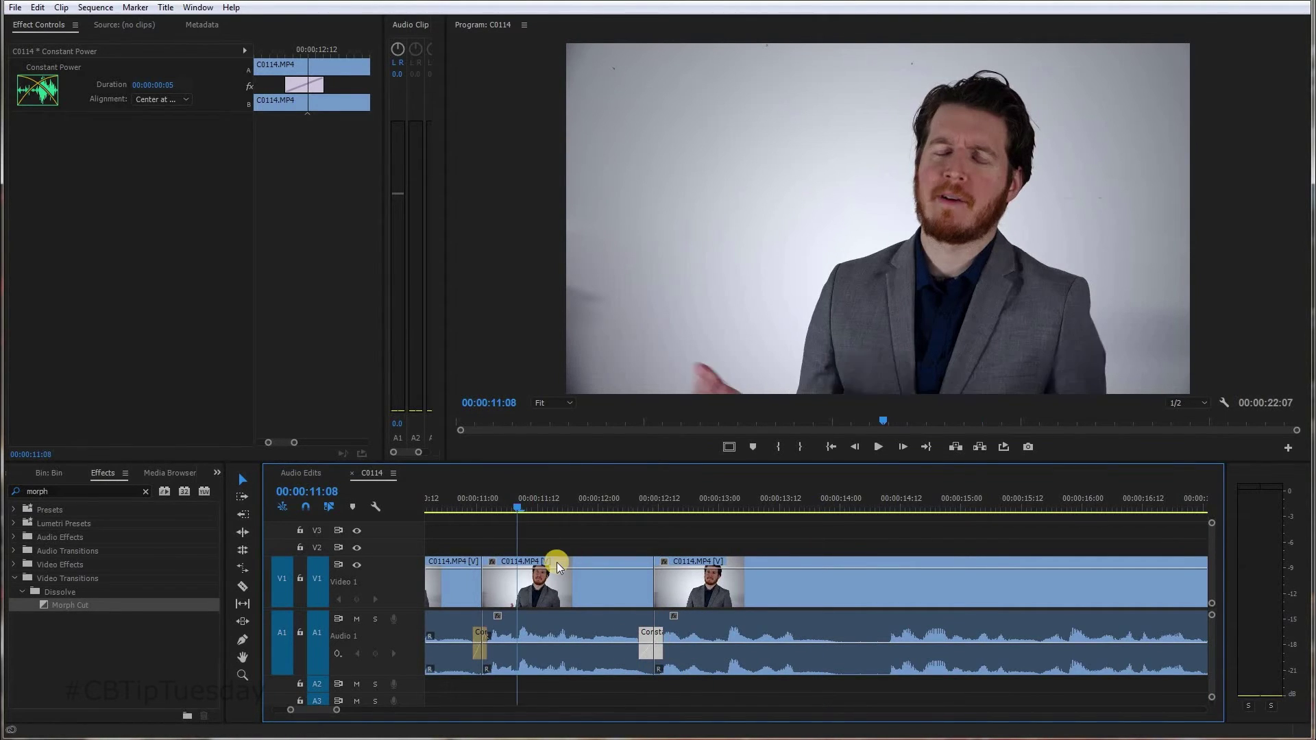
pyautogui.press('space')
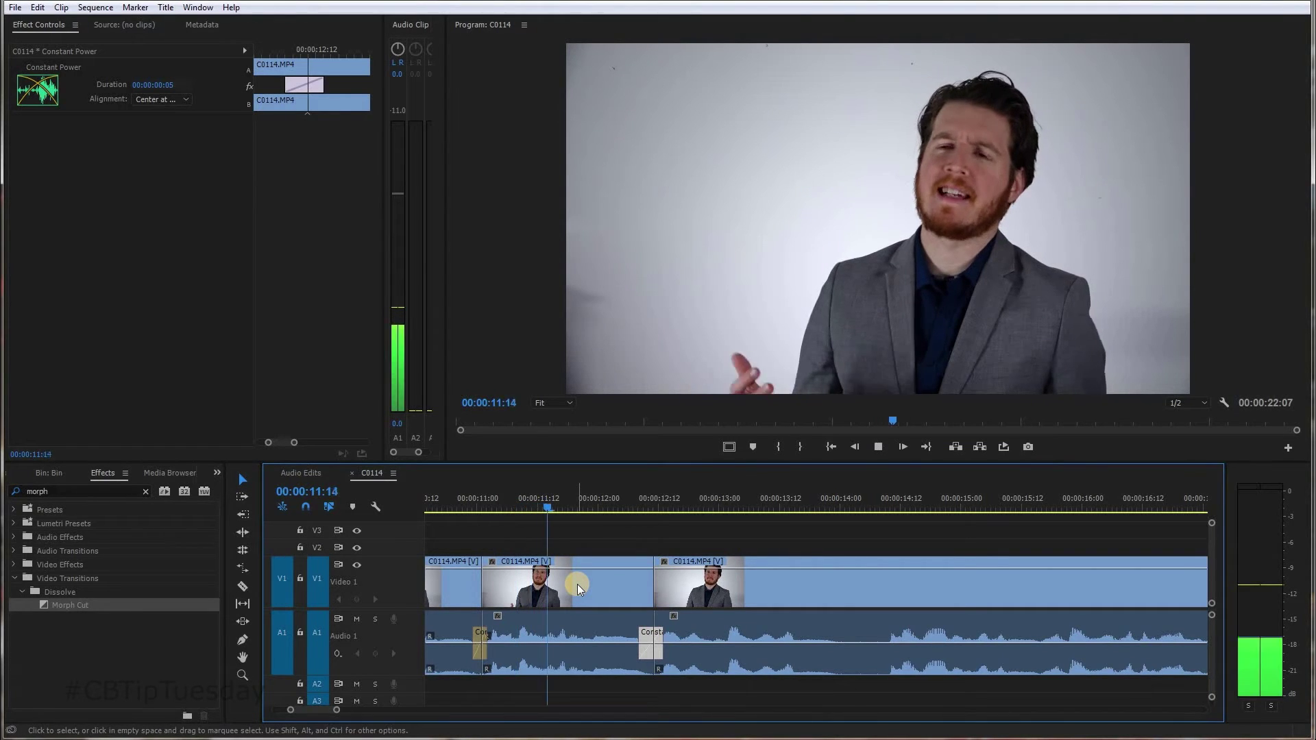
pyautogui.press('space')
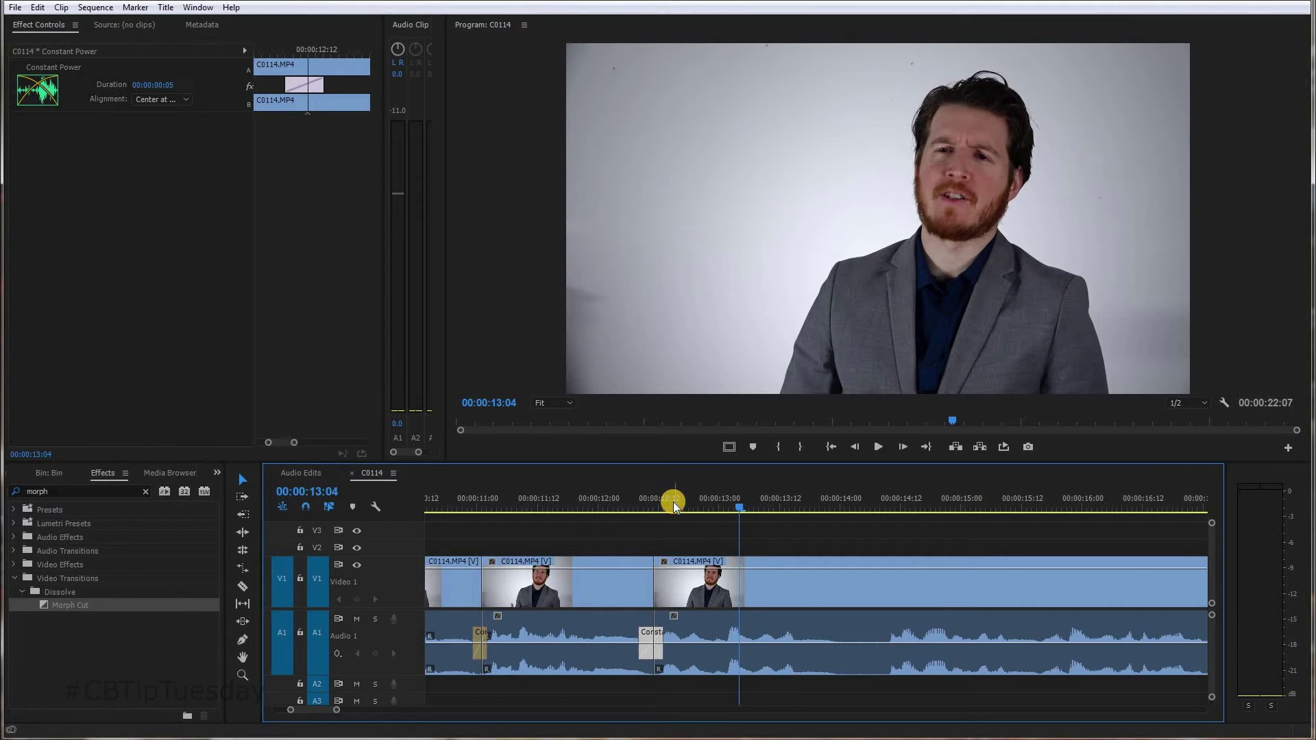
# Step: Listen on to 00:00:17:16 and again from 00:00:14:06 for the next section to cut
pyautogui.press('space')
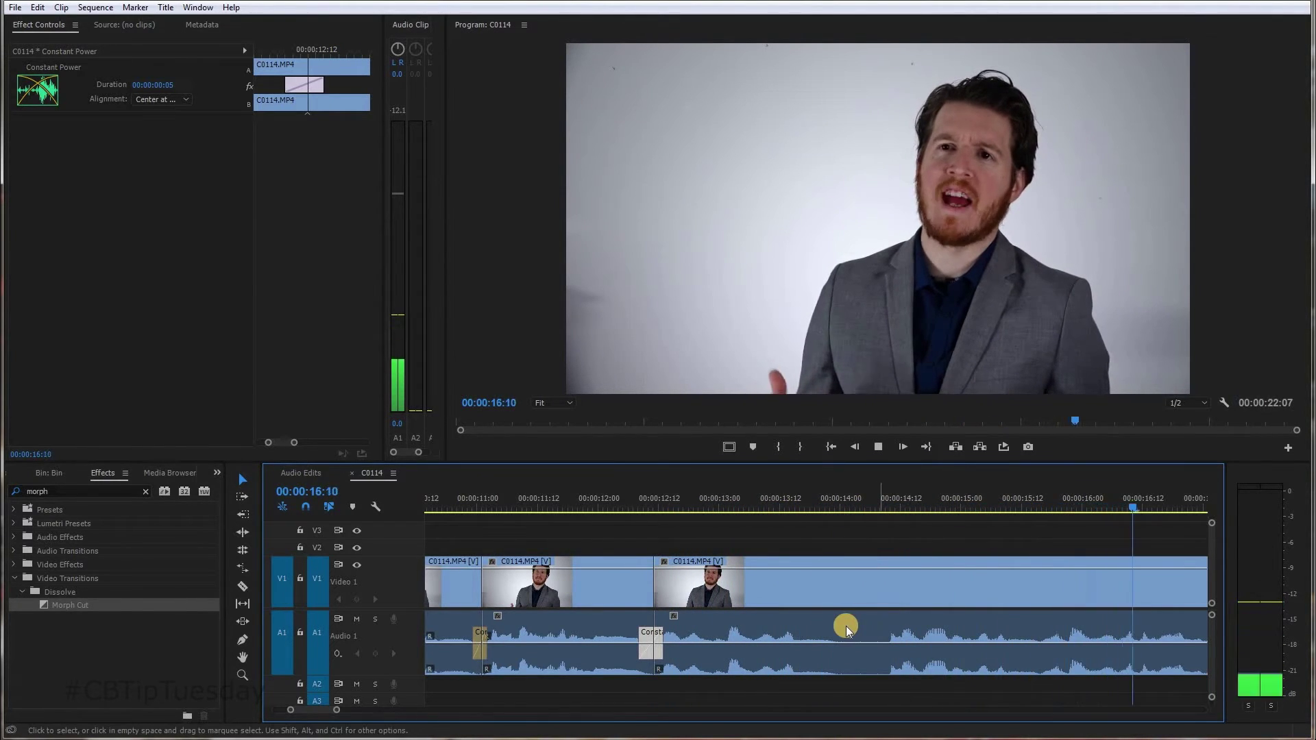
pyautogui.press('space')
pyautogui.scroll(5, 684, 612)
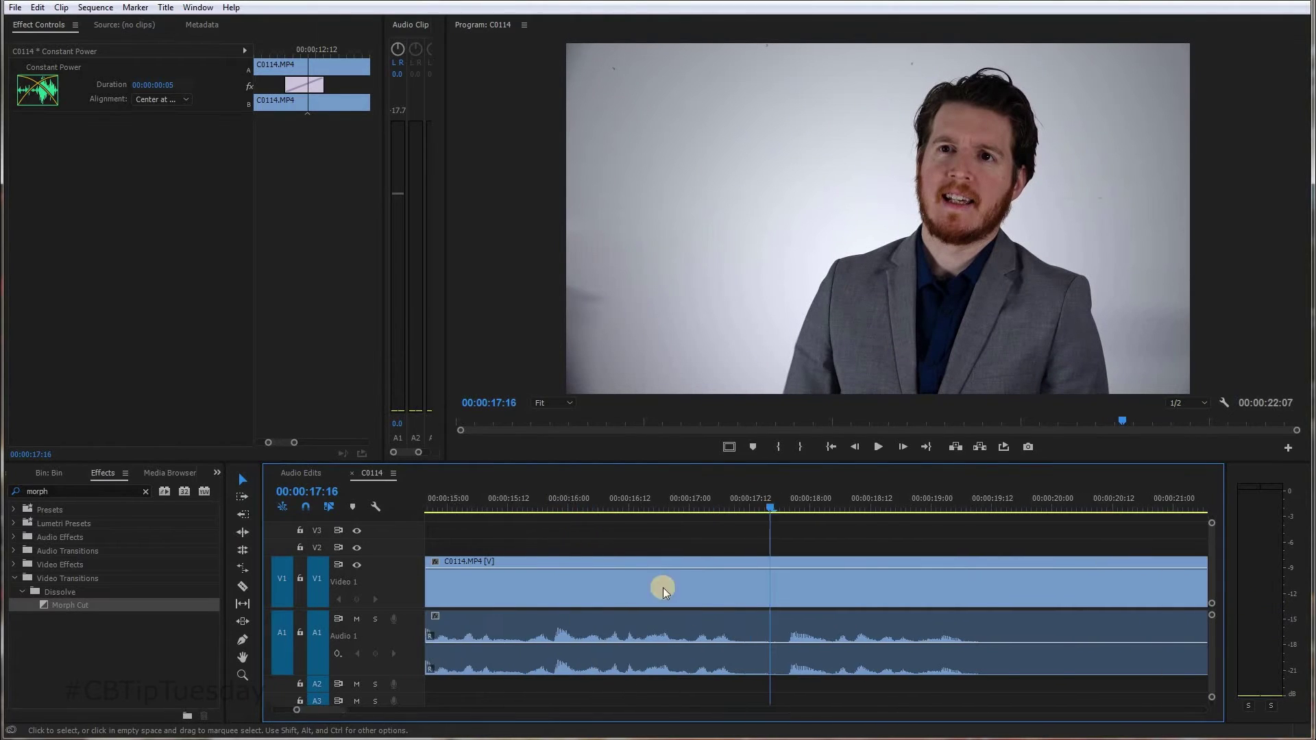
pyautogui.click(582, 495)
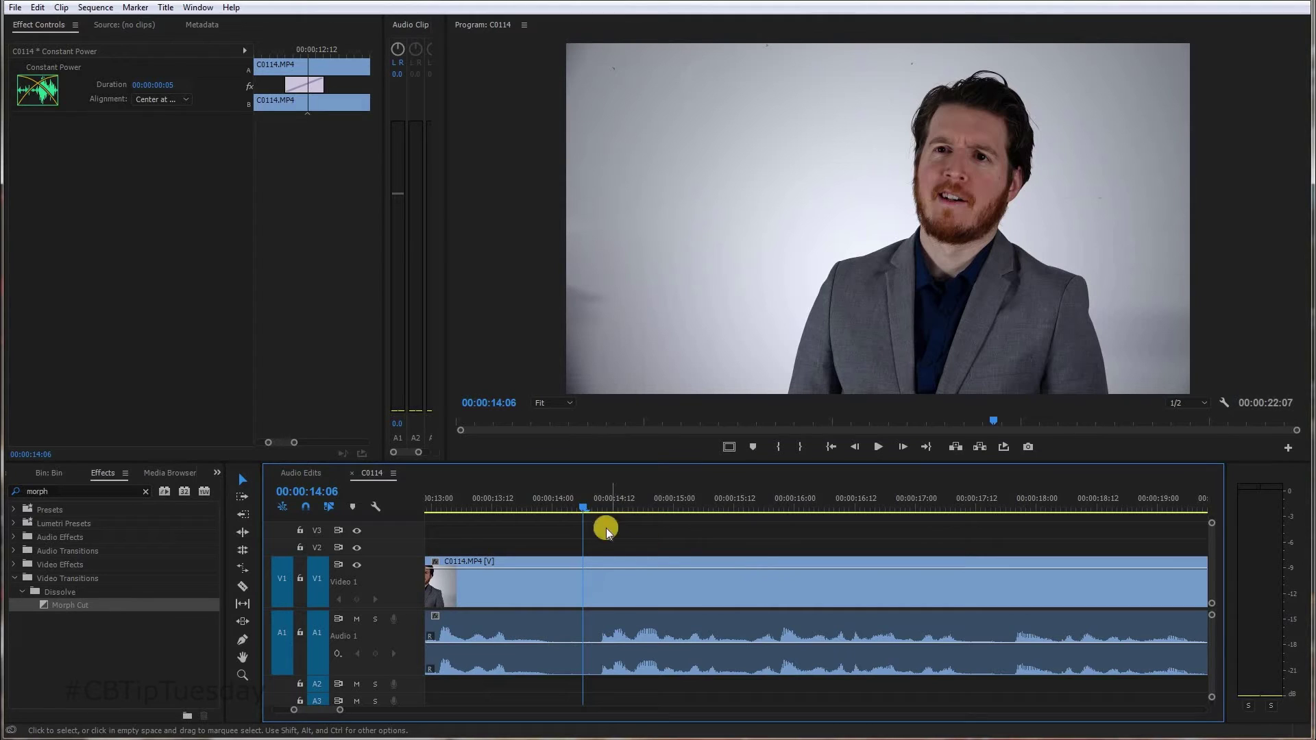
pyautogui.press('space')
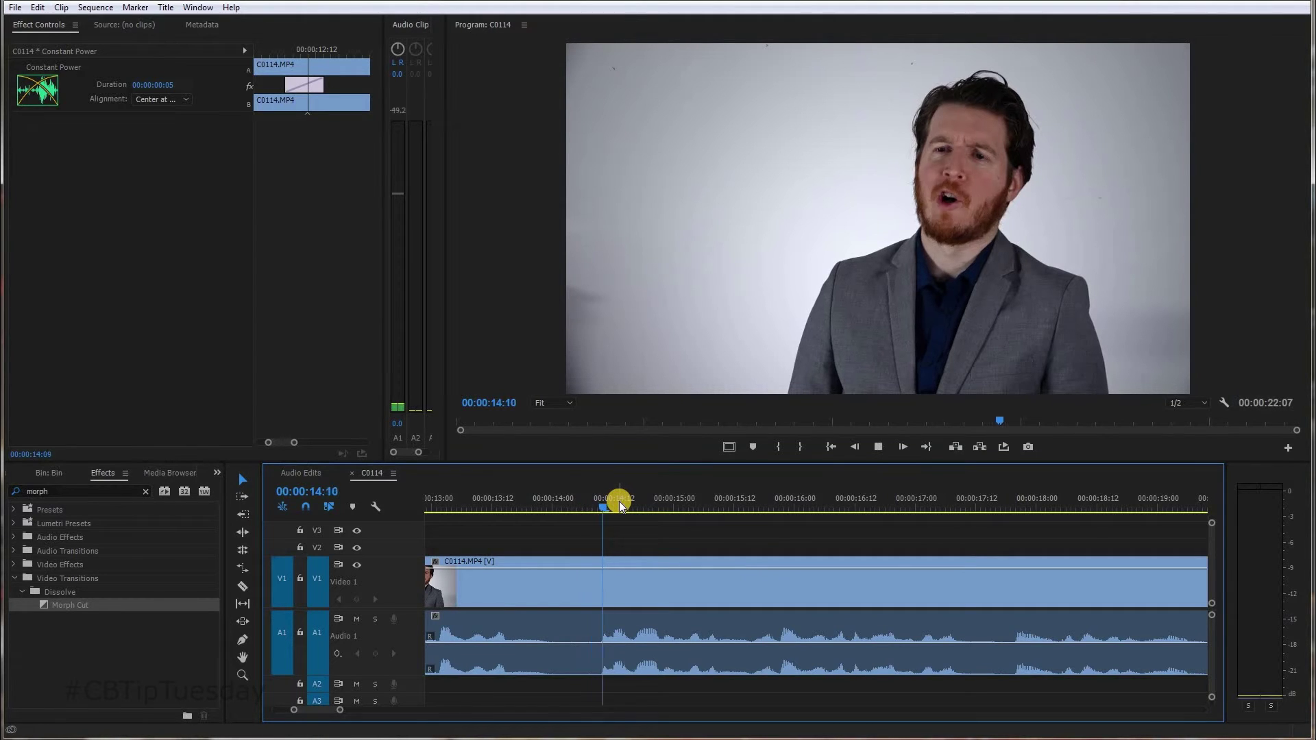
pyautogui.click(659, 501)
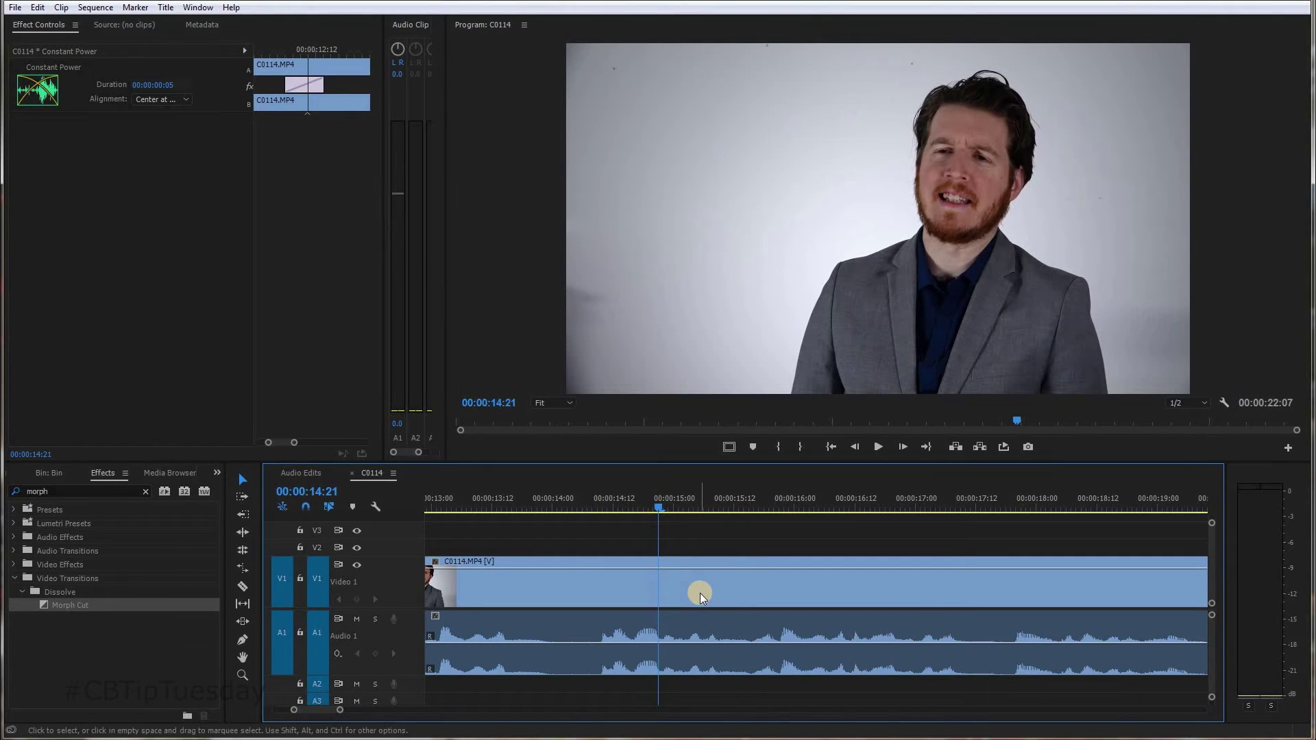
# Step: Step frame by frame from 00:00:14:18 to 00:00:14:23 to find the end of the unwanted word, and split the clip at 00:00:14:21
pyautogui.press('=')
pyautogui.press('space')
pyautogui.click(787, 499)
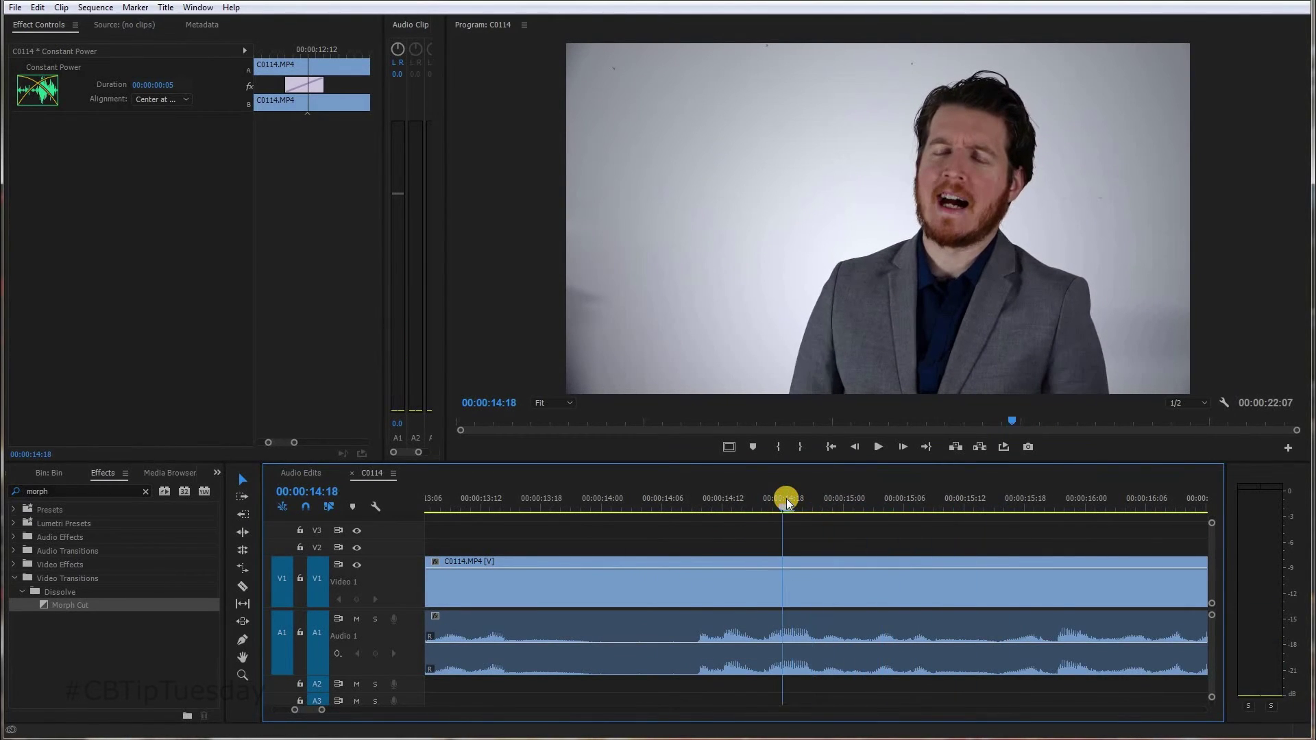
pyautogui.press('Right')
pyautogui.press('Right')
pyautogui.press('Right')
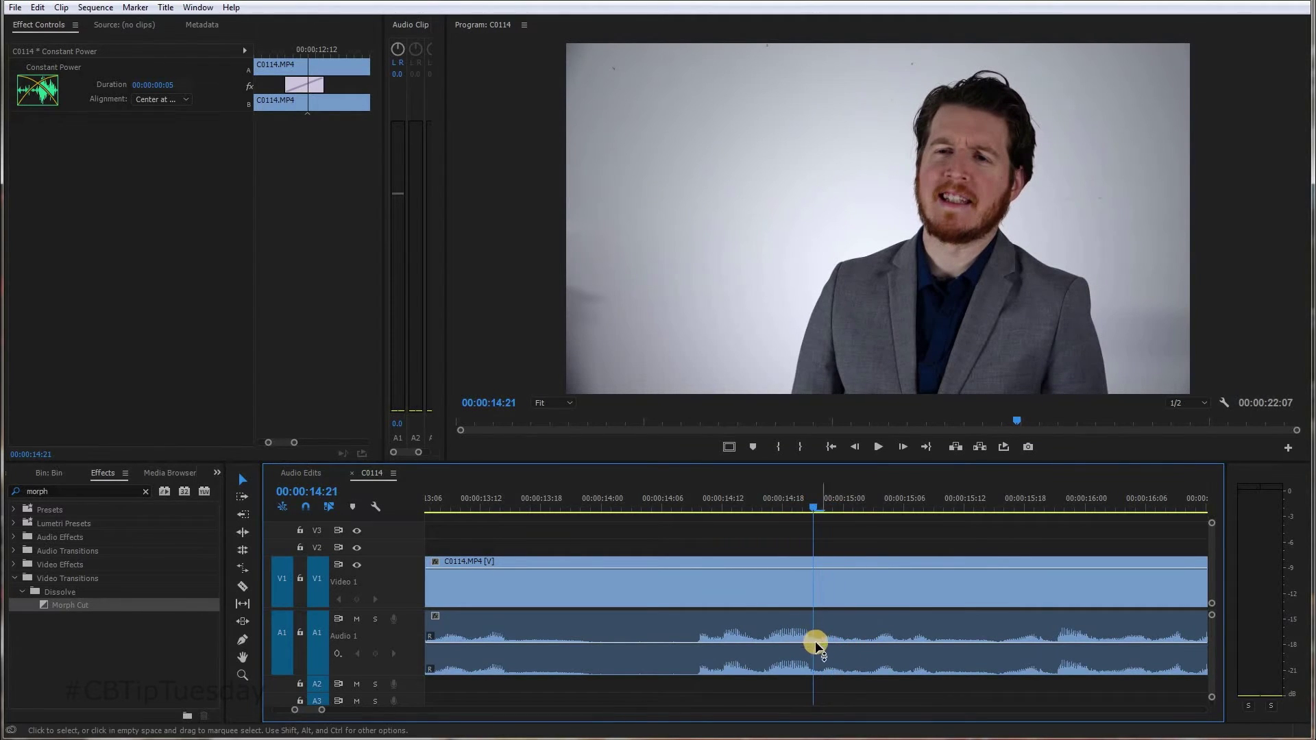
pyautogui.click(801, 516)
pyautogui.press('Right')
pyautogui.press('Right')
pyautogui.press('Right')
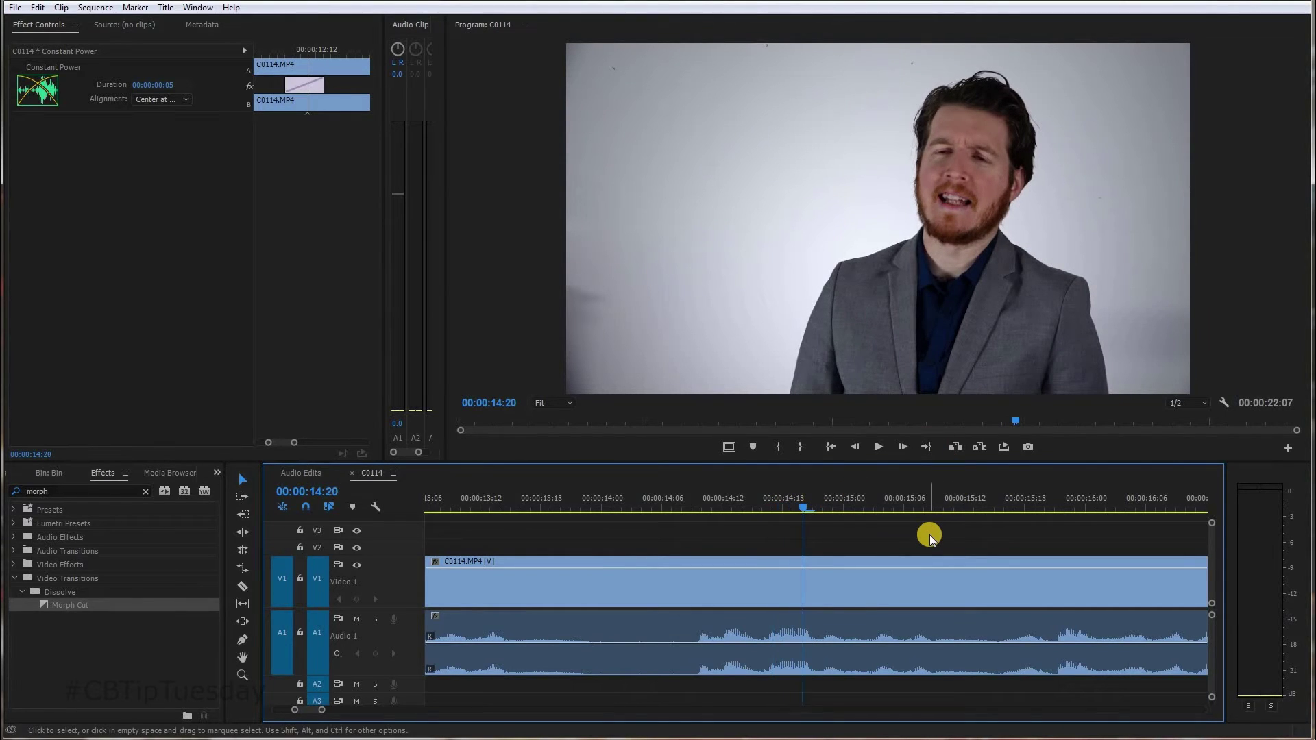
pyautogui.press('Right')
pyautogui.press('Right')
pyautogui.press('Right')
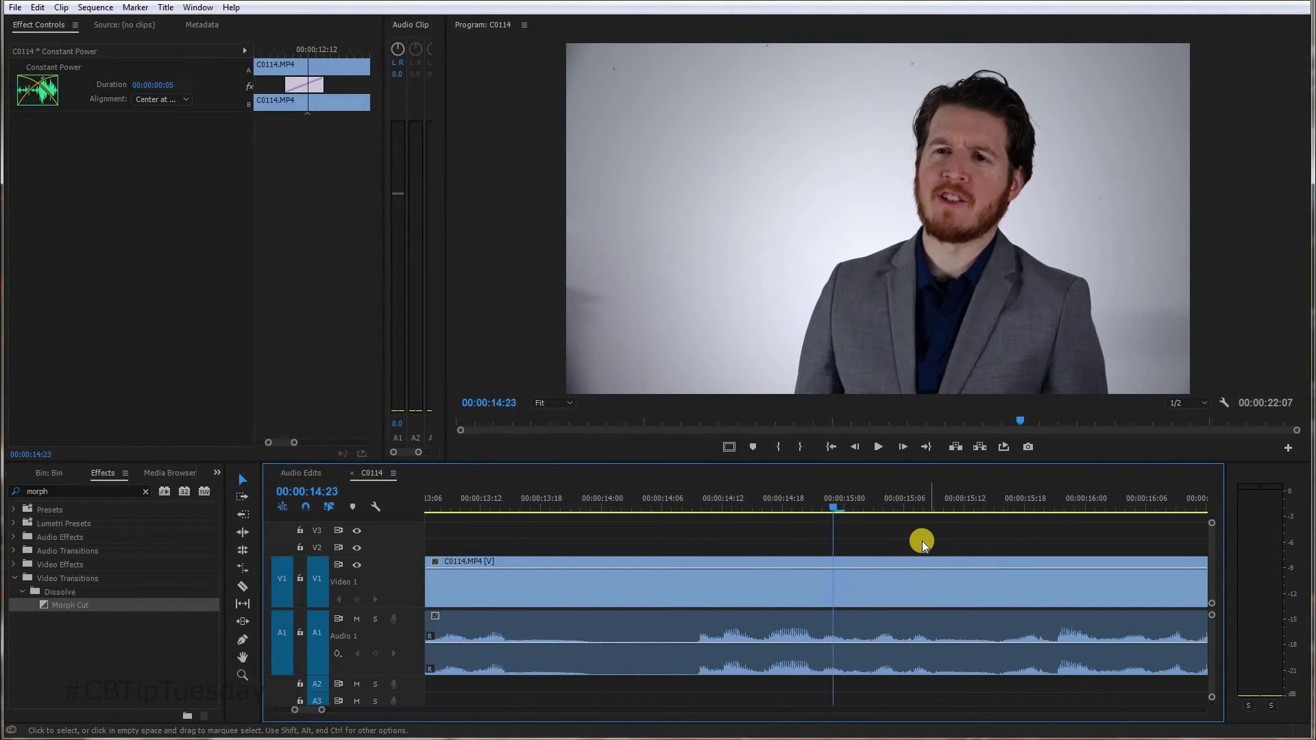
pyautogui.press('Left')
pyautogui.press('Left')
pyautogui.press('c')
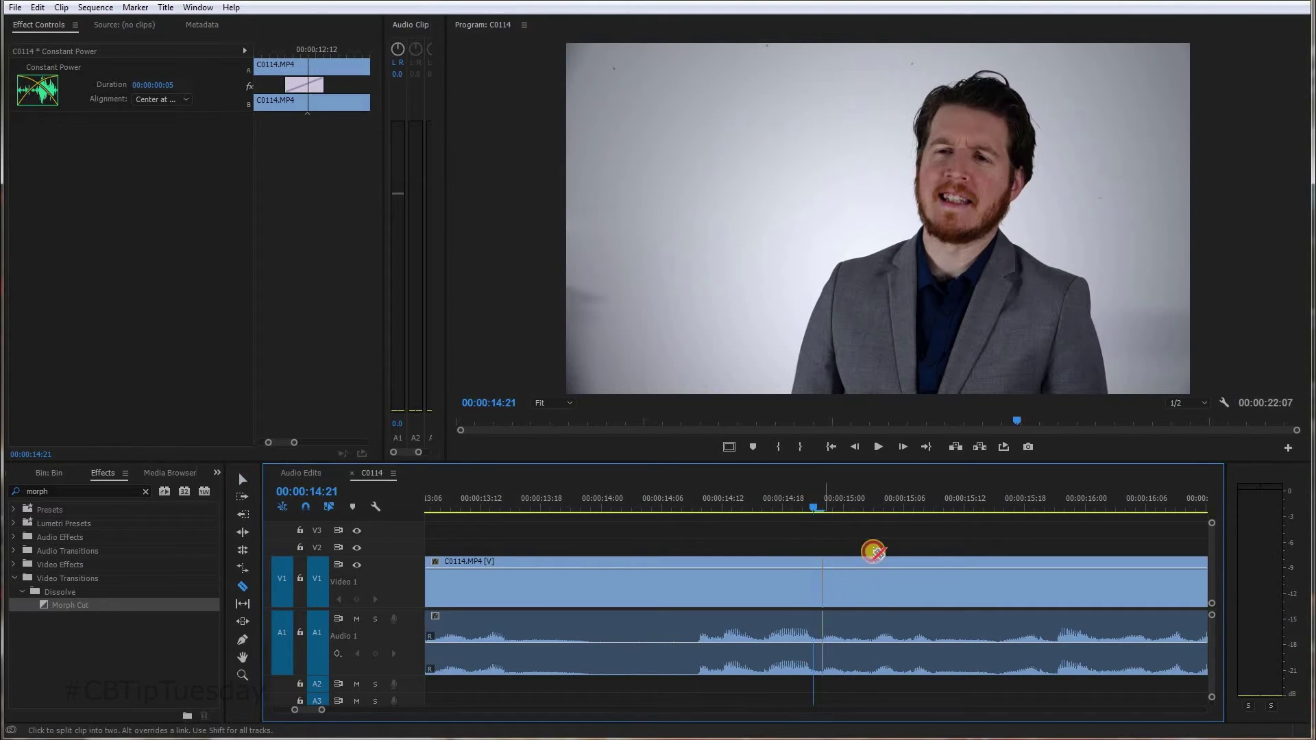
pyautogui.click(814, 579)
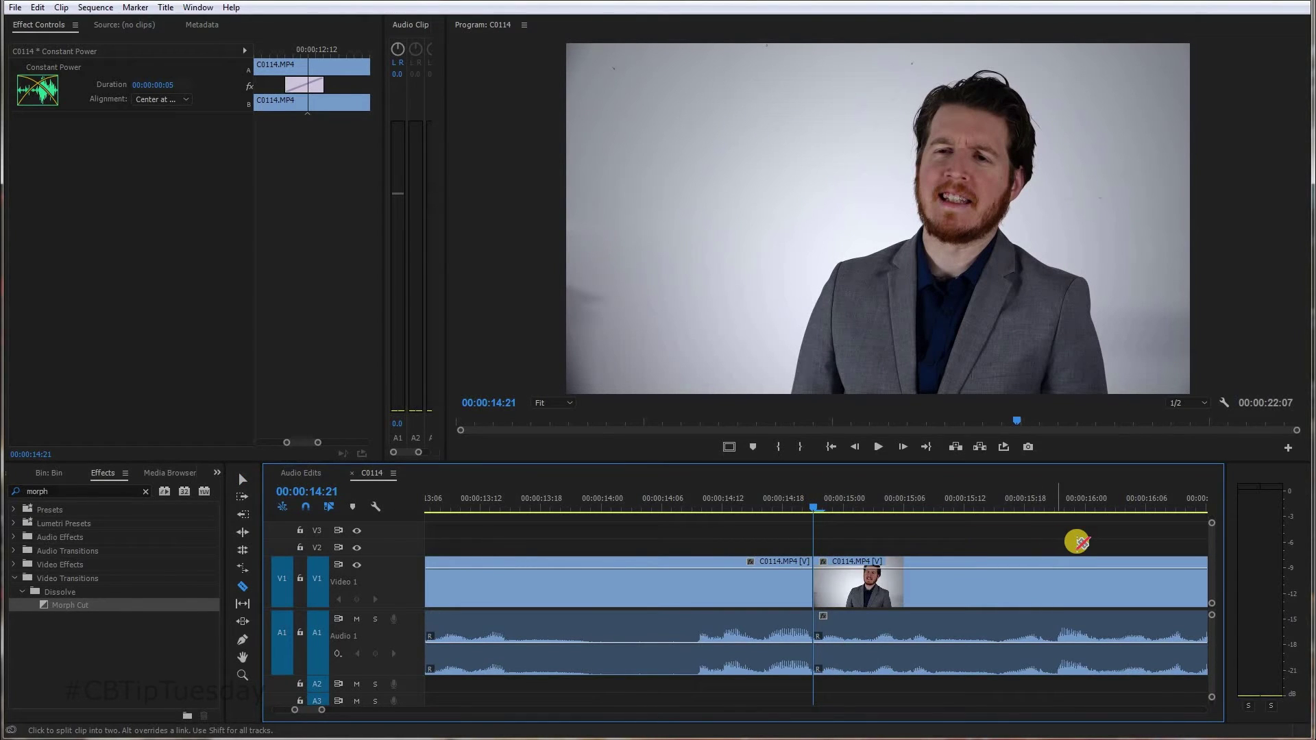
# Step: Play from the split to 00:00:15:16, and replay the pause up to 00:00:14:09 to find where the unwanted section begins
pyautogui.press('space')
pyautogui.press('space')
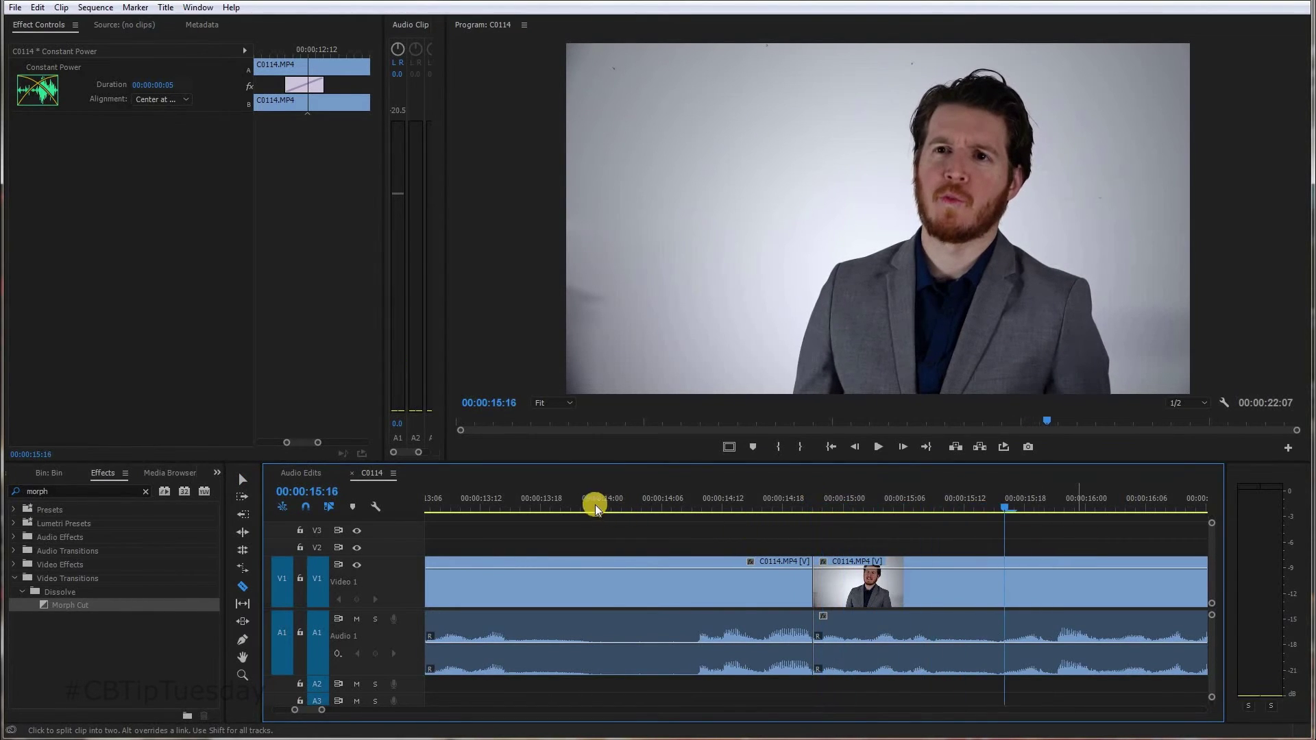
pyautogui.moveTo(615, 498); pyautogui.dragTo(602, 498)
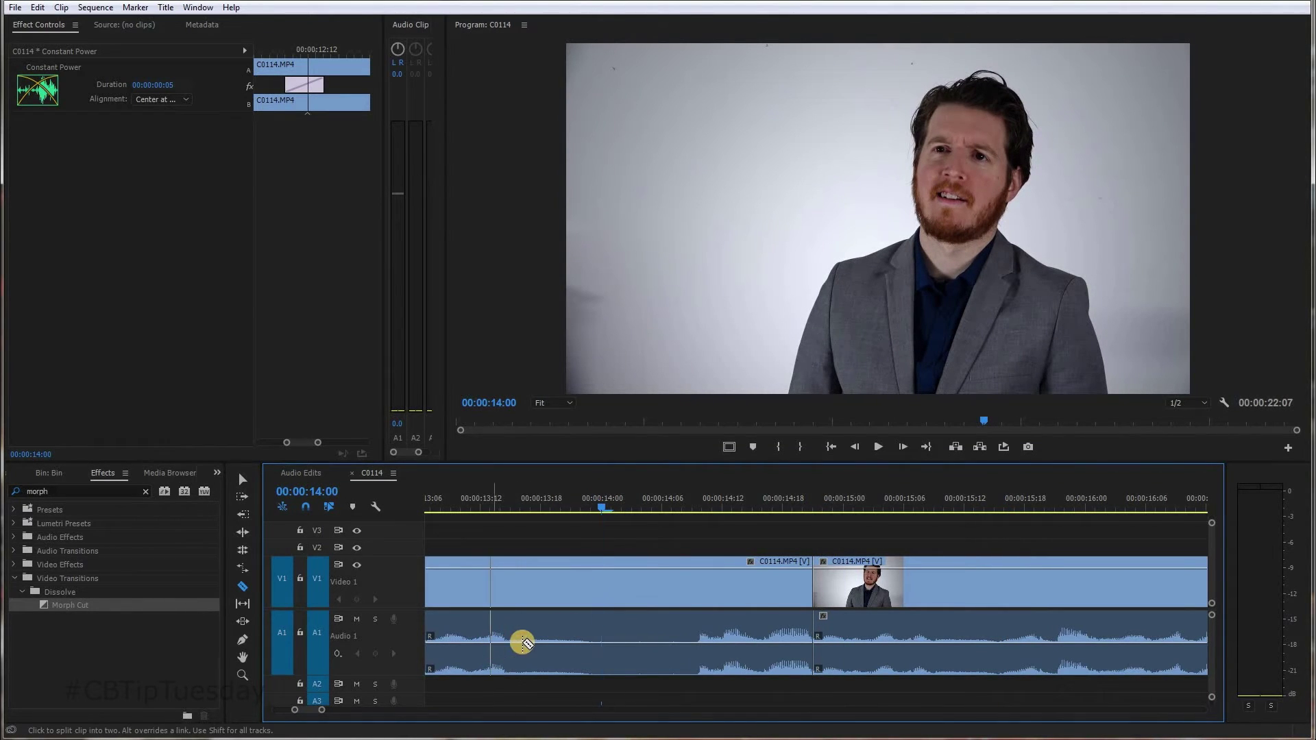
pyautogui.press('=')
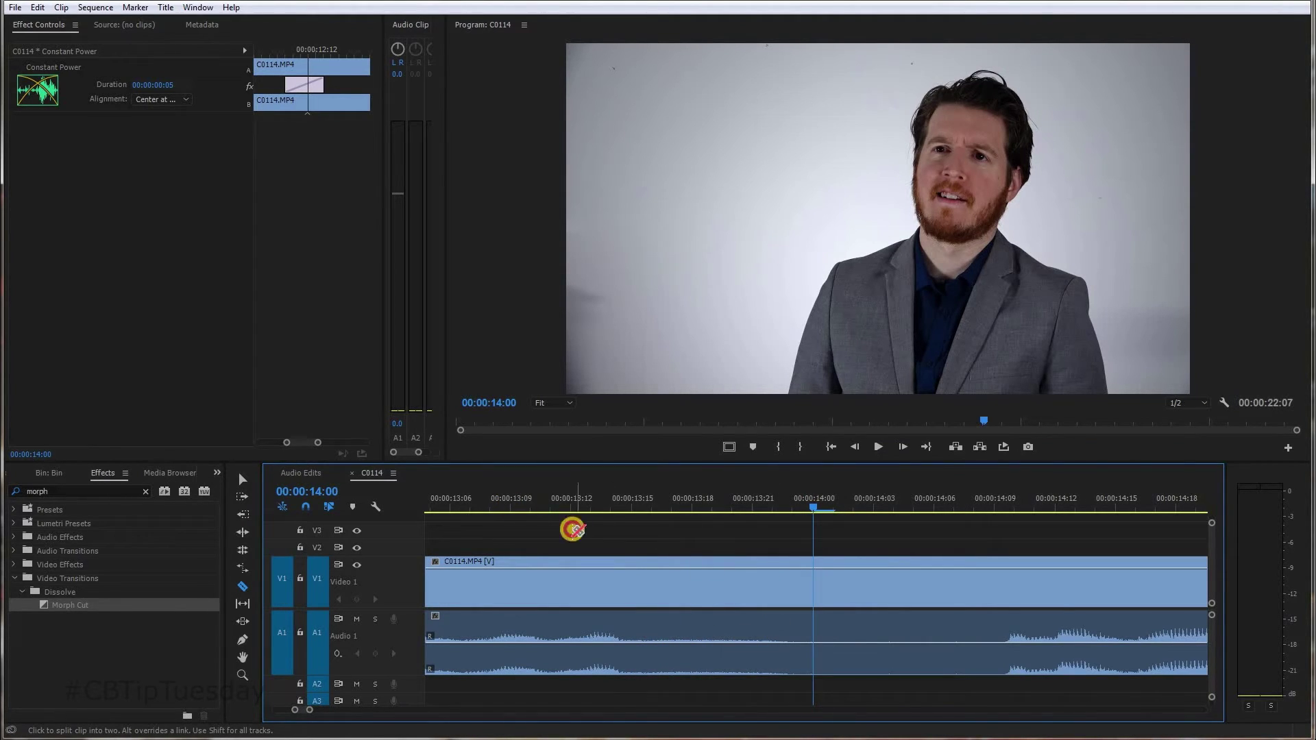
pyautogui.press('space')
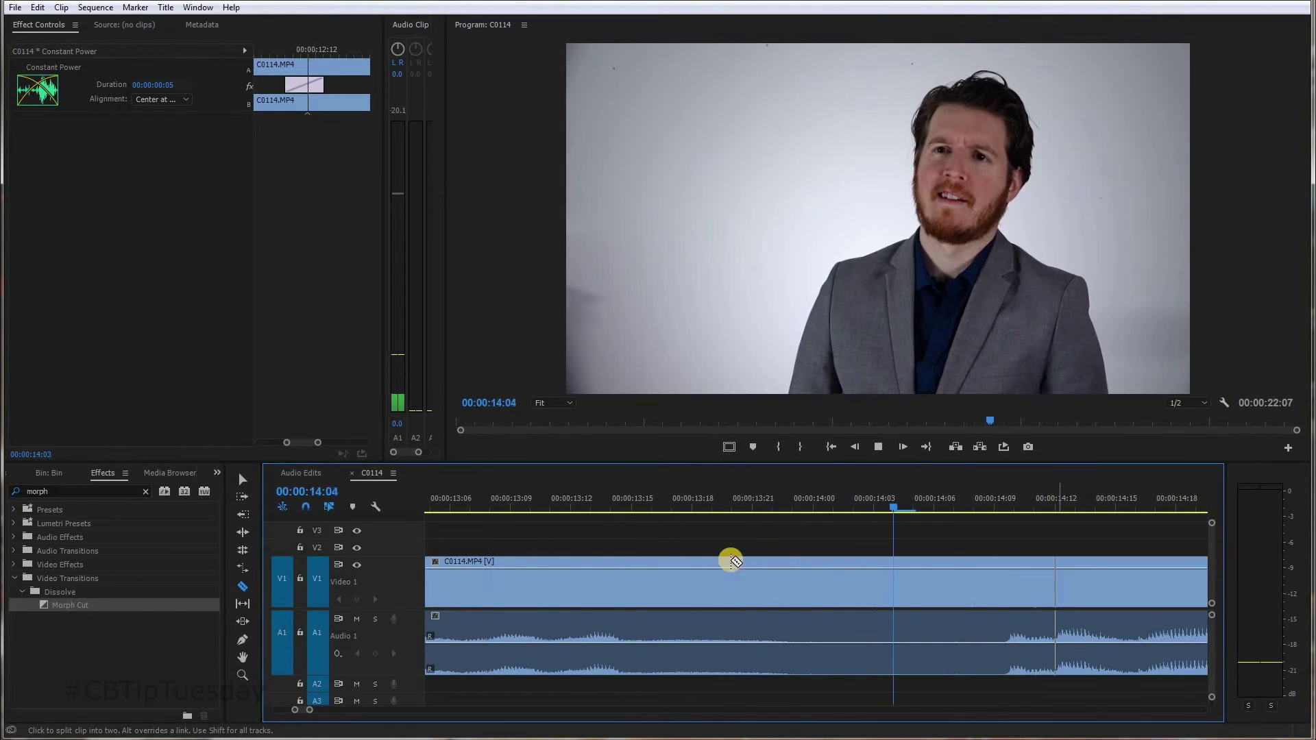
# Step: Remove the section from 00:00:14:01 to 00:00:14:21, closing the gap, and play across the join to 00:00:15:21
pyautogui.click(822, 500)
pyautogui.moveTo(822, 500); pyautogui.dragTo(834, 506)
pyautogui.scroll(-5, 850, 602)
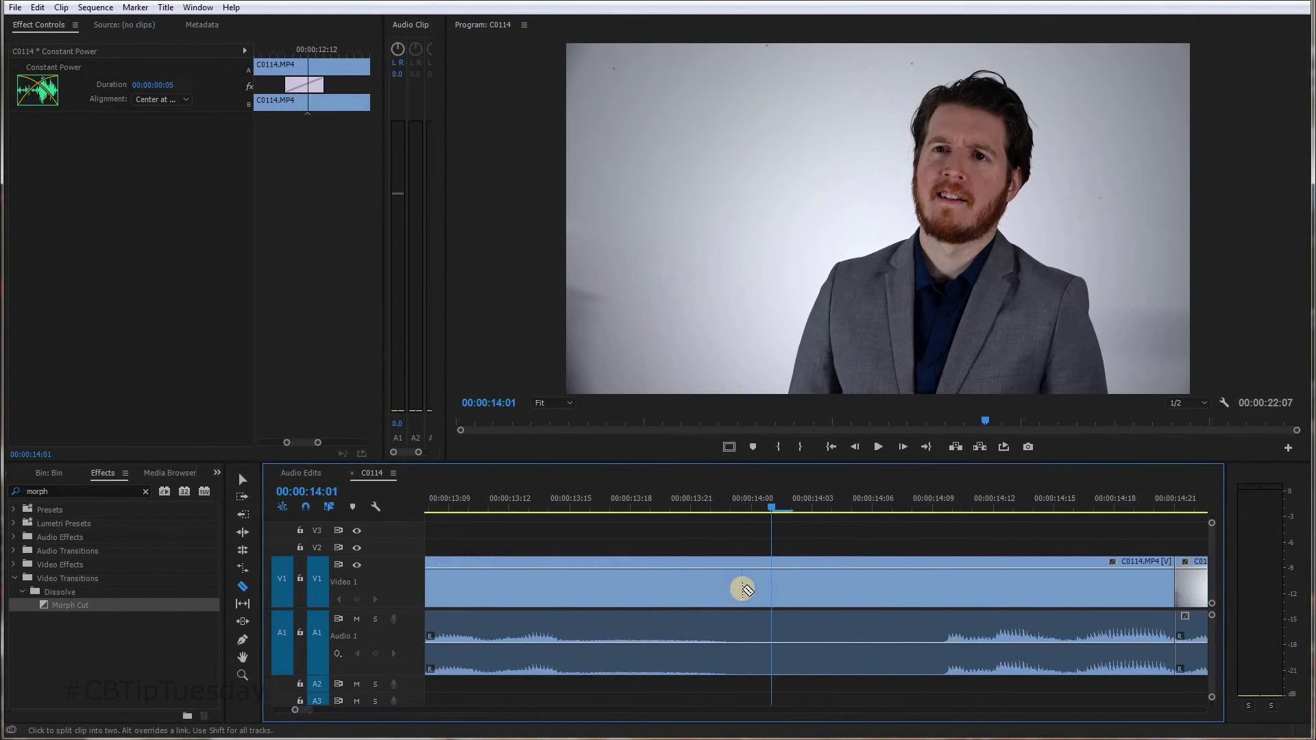
pyautogui.click(728, 620)
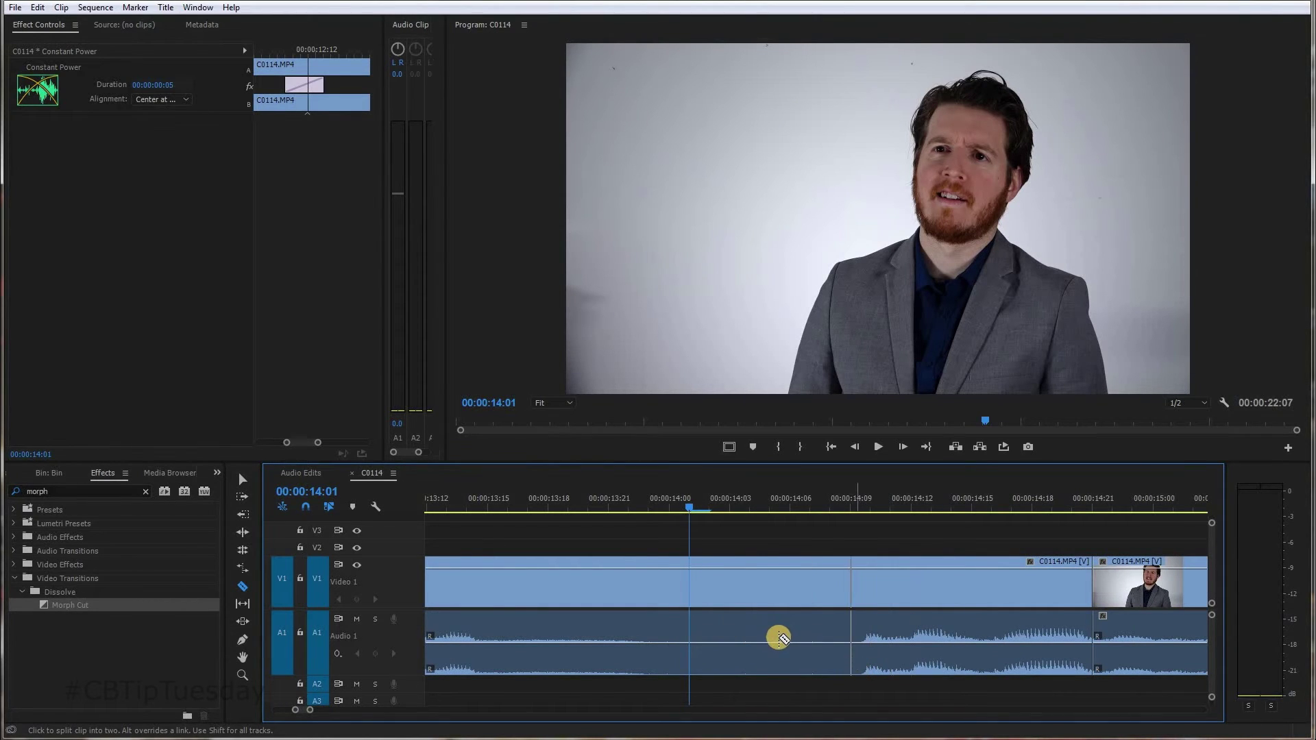
pyautogui.press('w')
pyautogui.press('-')
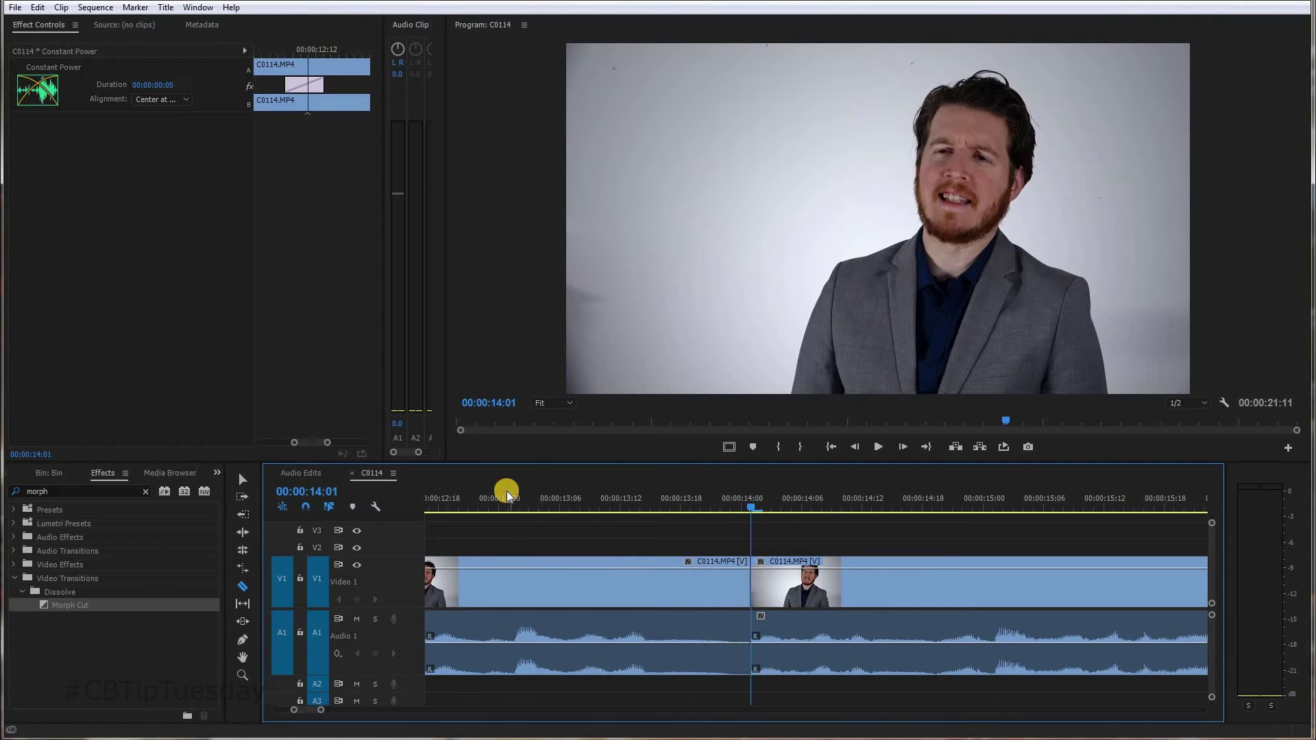
pyautogui.click(507, 492)
pyautogui.press('space')
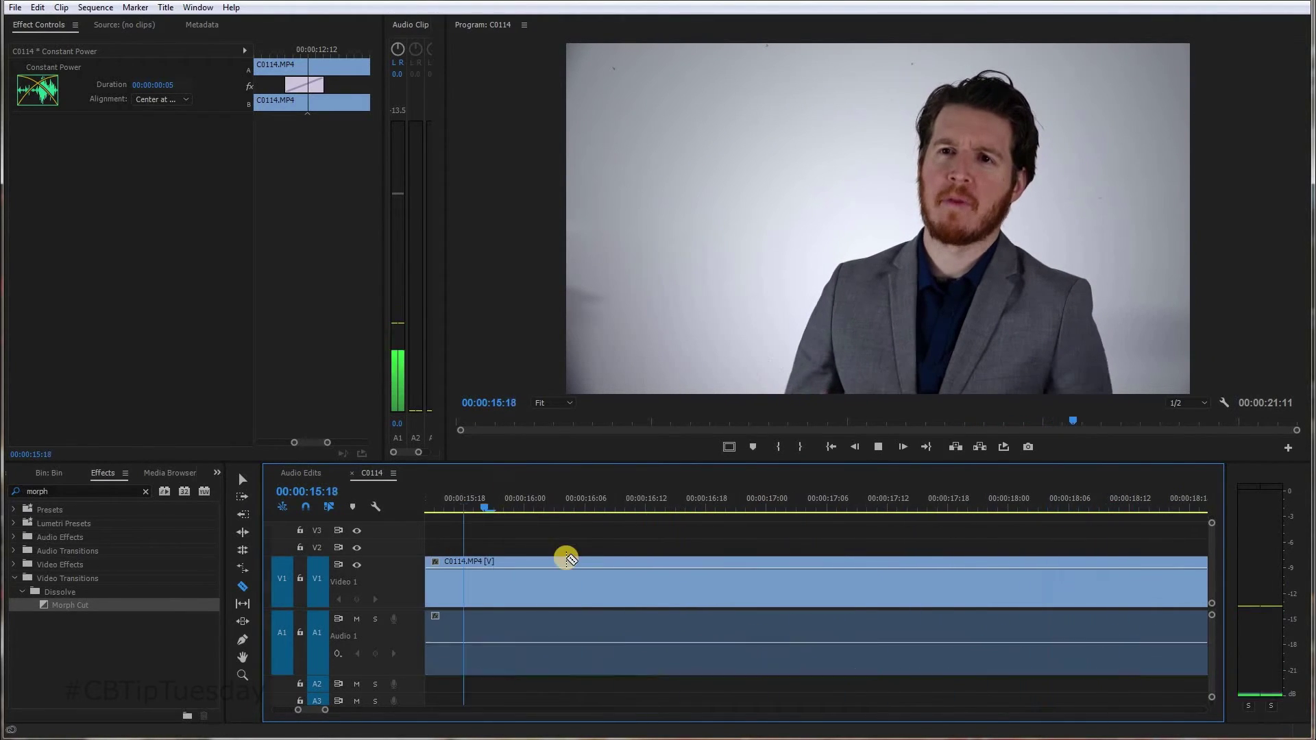
pyautogui.press('space')
# Step: Add a 3-frame Constant Power crossfade to the audio join at 00:00:14:01 and play across it to 00:00:14:16
pyautogui.press('v')
pyautogui.scroll(8, 580, 588)
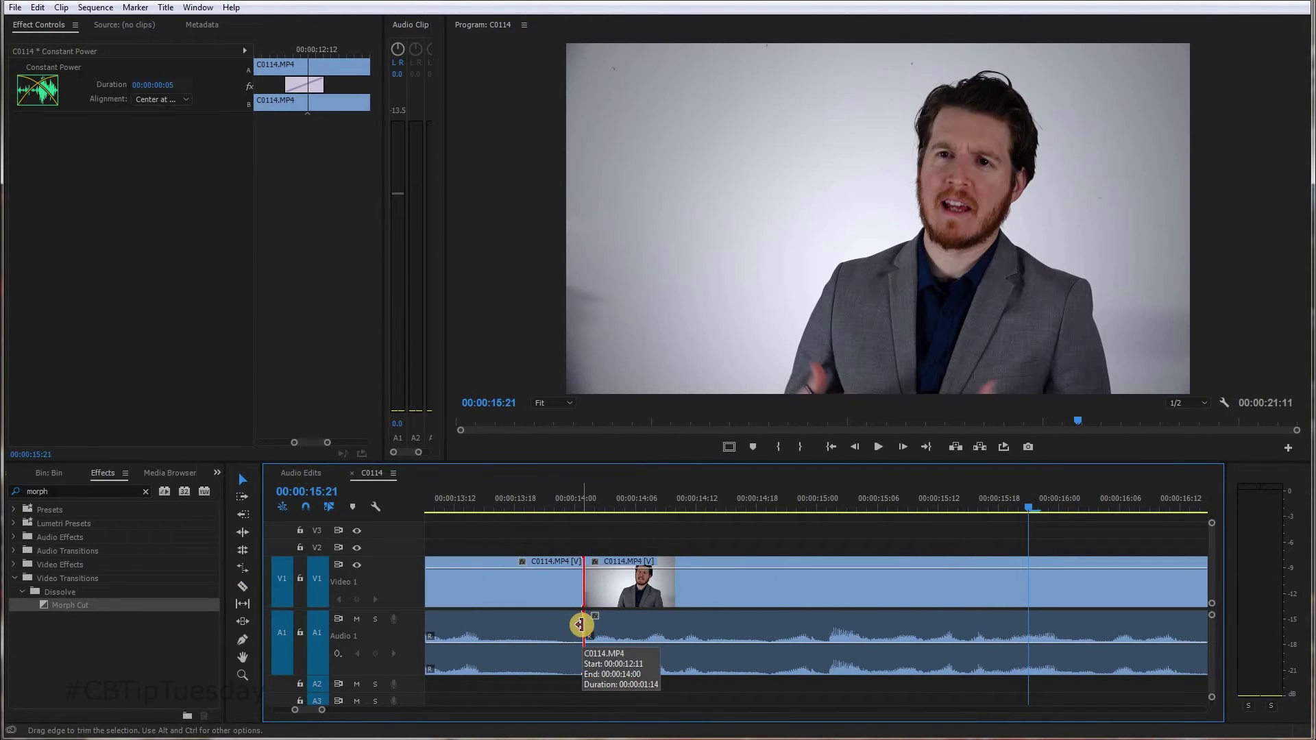
pyautogui.moveTo(523, 637); pyautogui.dragTo(462, 508)
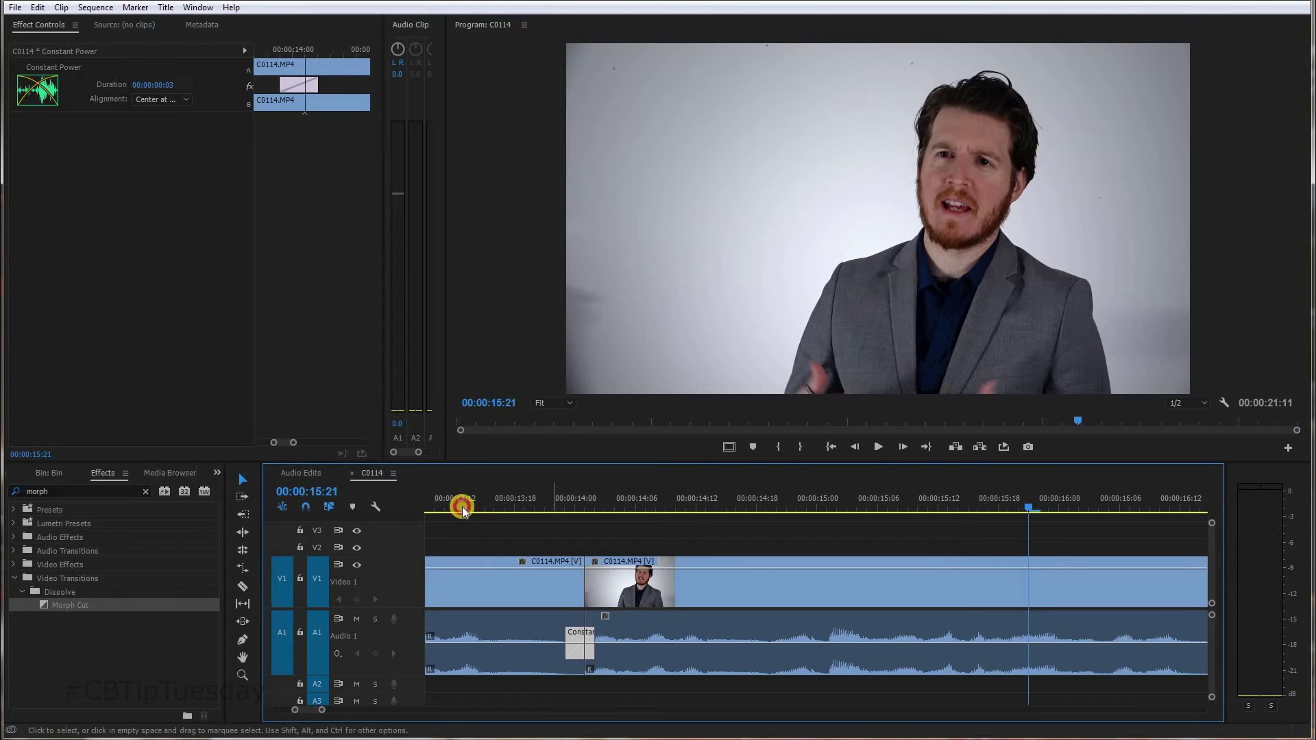
pyautogui.click(463, 509)
pyautogui.press('space')
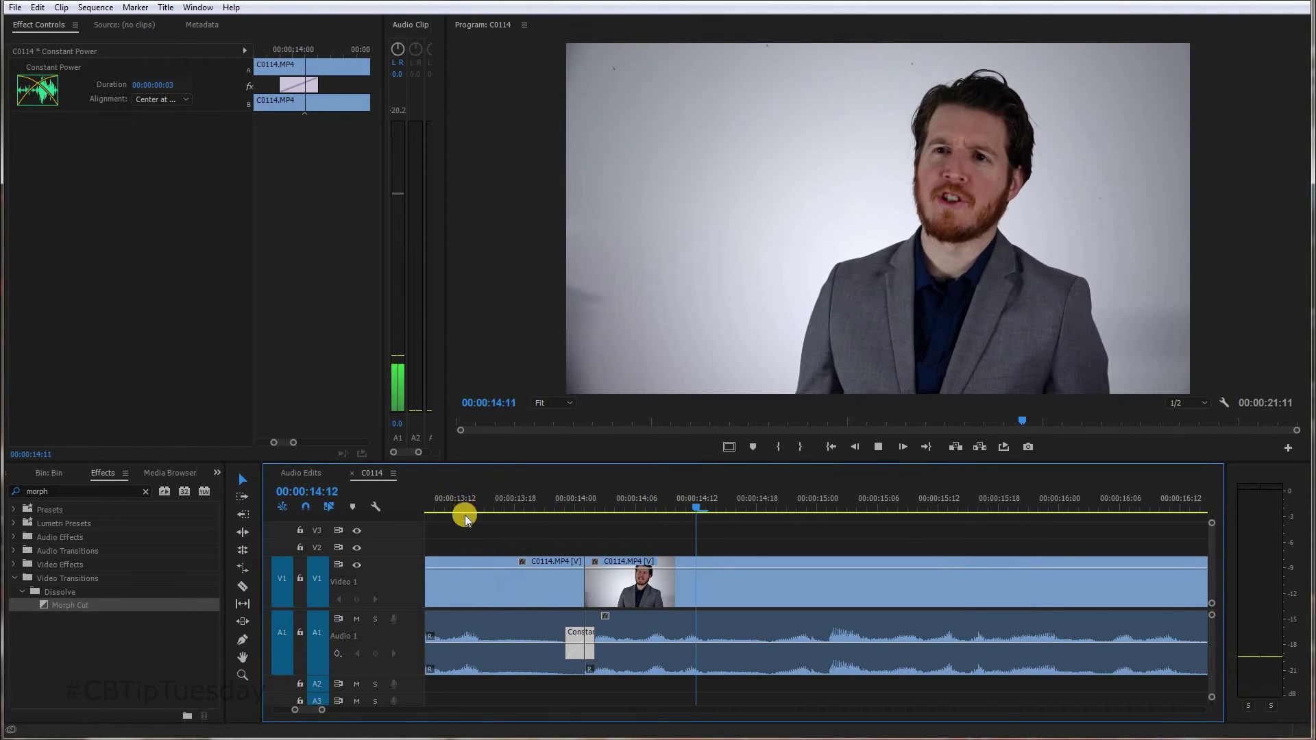
# Step: Shorten the Constant Power crossfade at 00:00:14:01 to 1 frame ending at the cut, and play across it to 00:00:14:10
pyautogui.press('=')
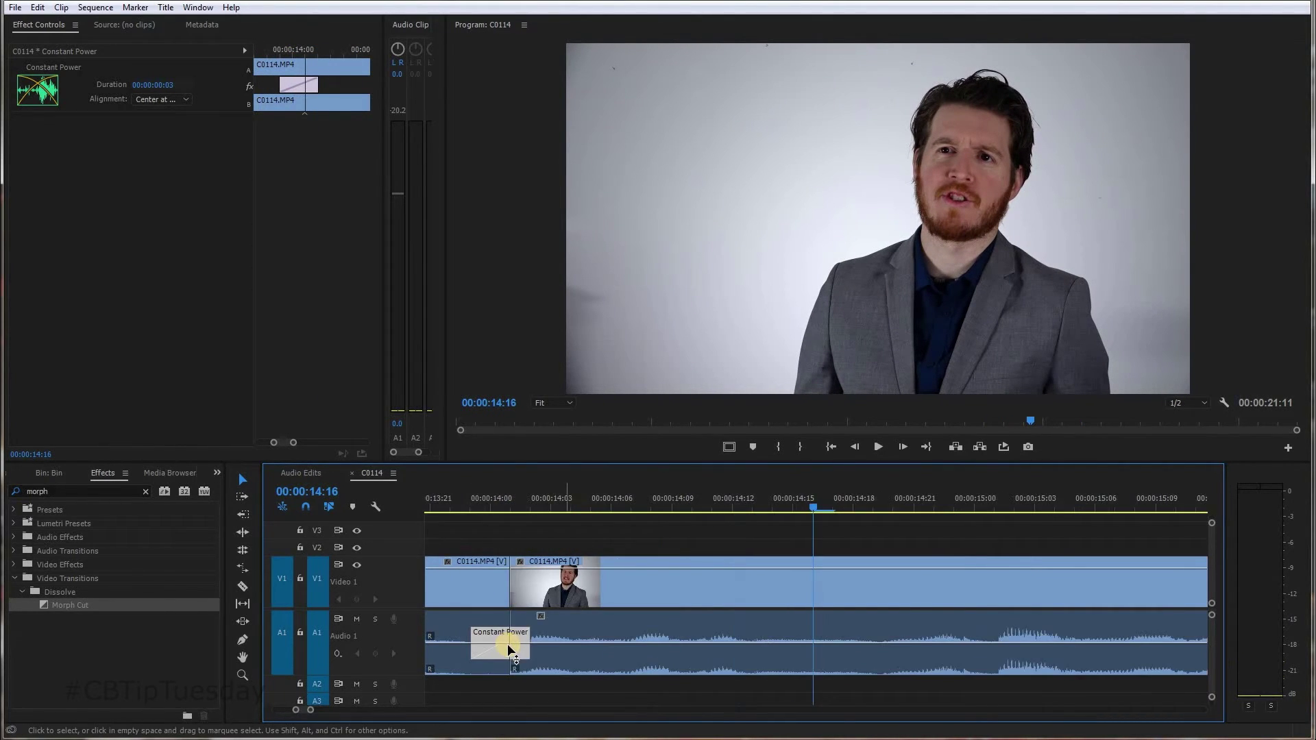
pyautogui.scroll(1, 586, 635)
pyautogui.scroll(3, 586, 636)
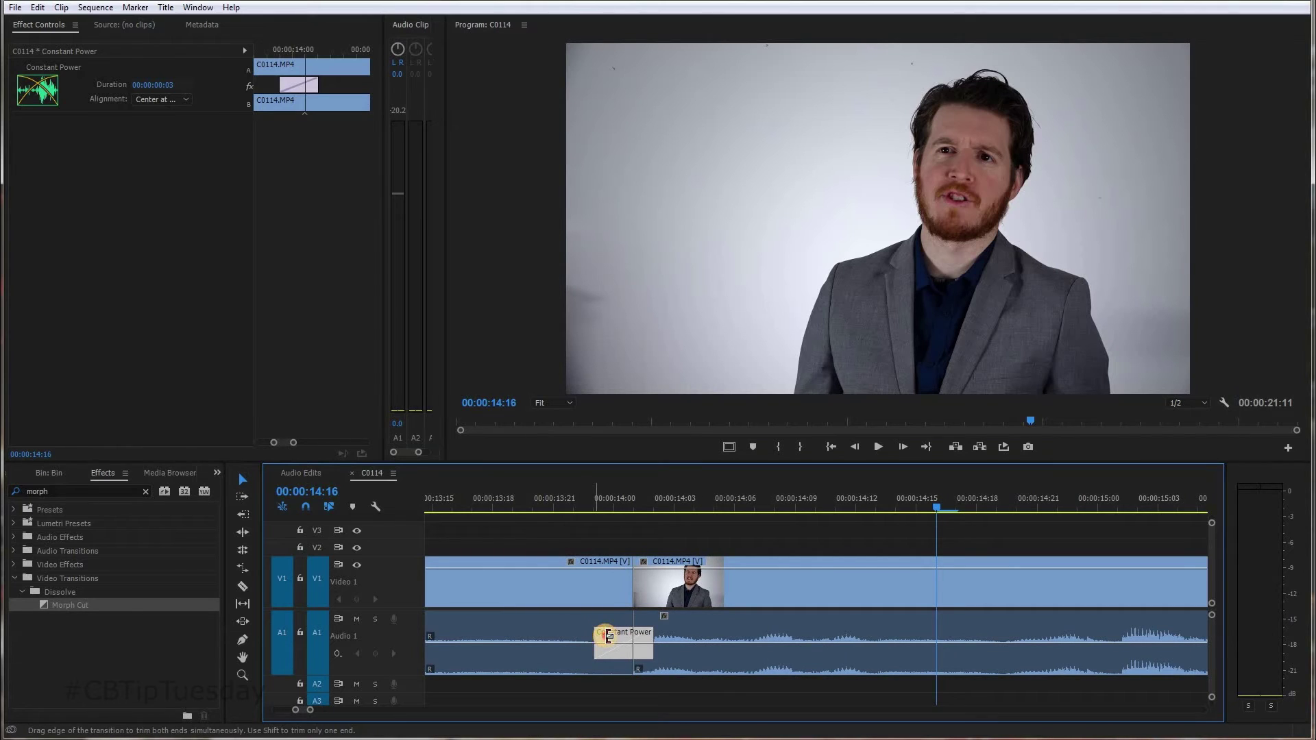
pyautogui.moveTo(595, 638); pyautogui.dragTo(613, 636)
pyautogui.moveTo(446, 507); pyautogui.dragTo(434, 503)
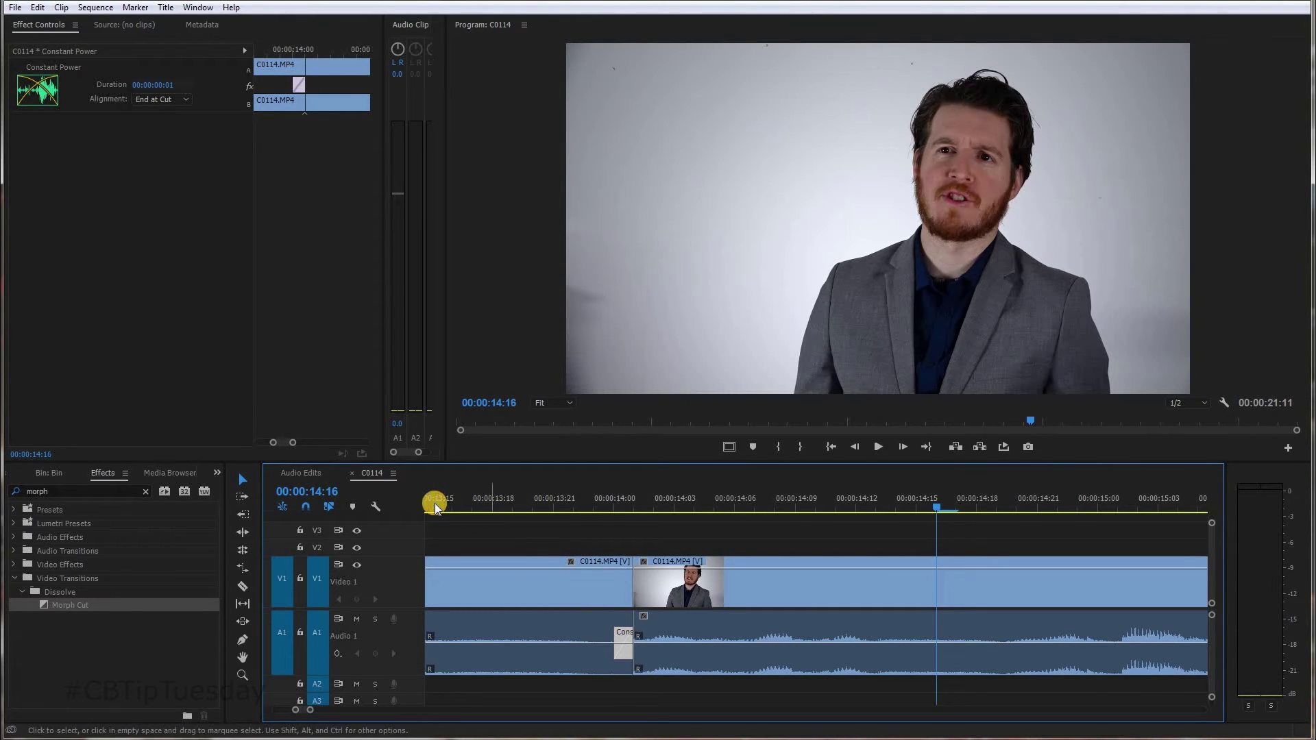
pyautogui.press('space')
pyautogui.press('space')
pyautogui.press('-')
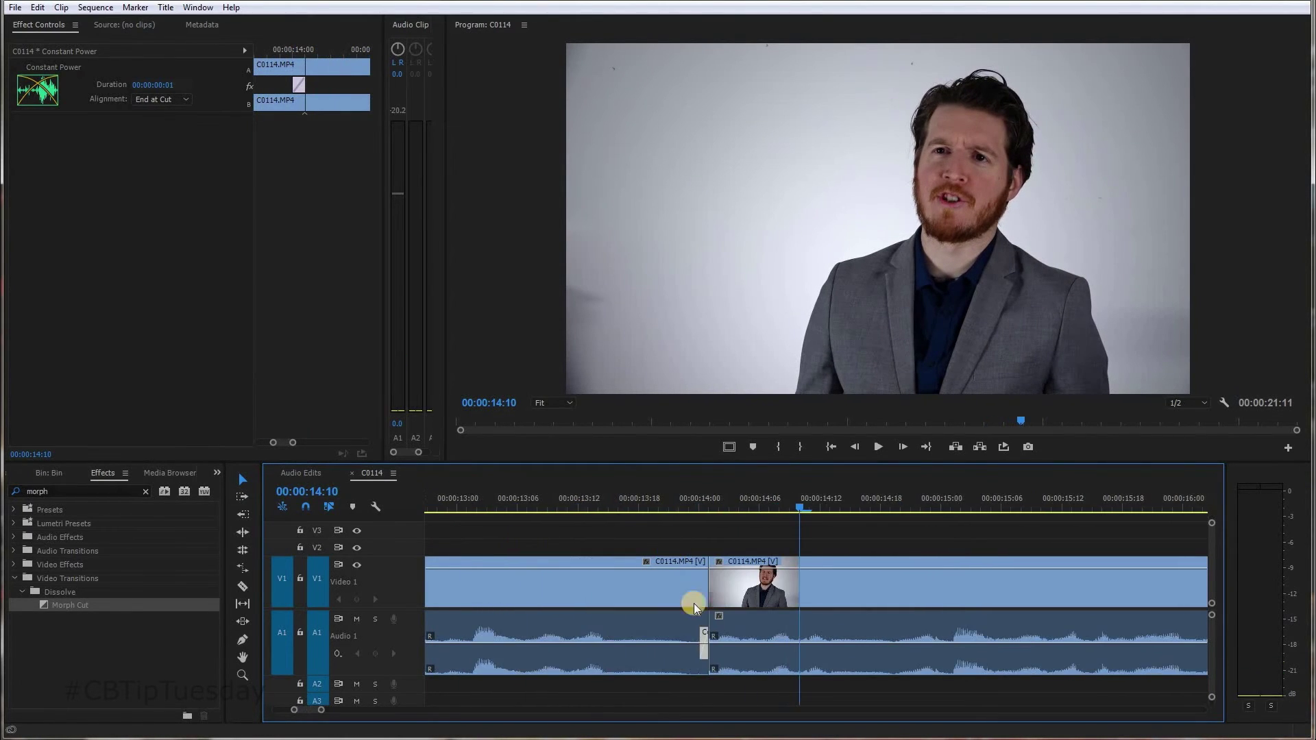
# Step: Trim two frames off the start of the clip after the 00:00:14:01 join, closing the gap, and play from 00:00:13:07 to 00:00:15:00
pyautogui.press('=')
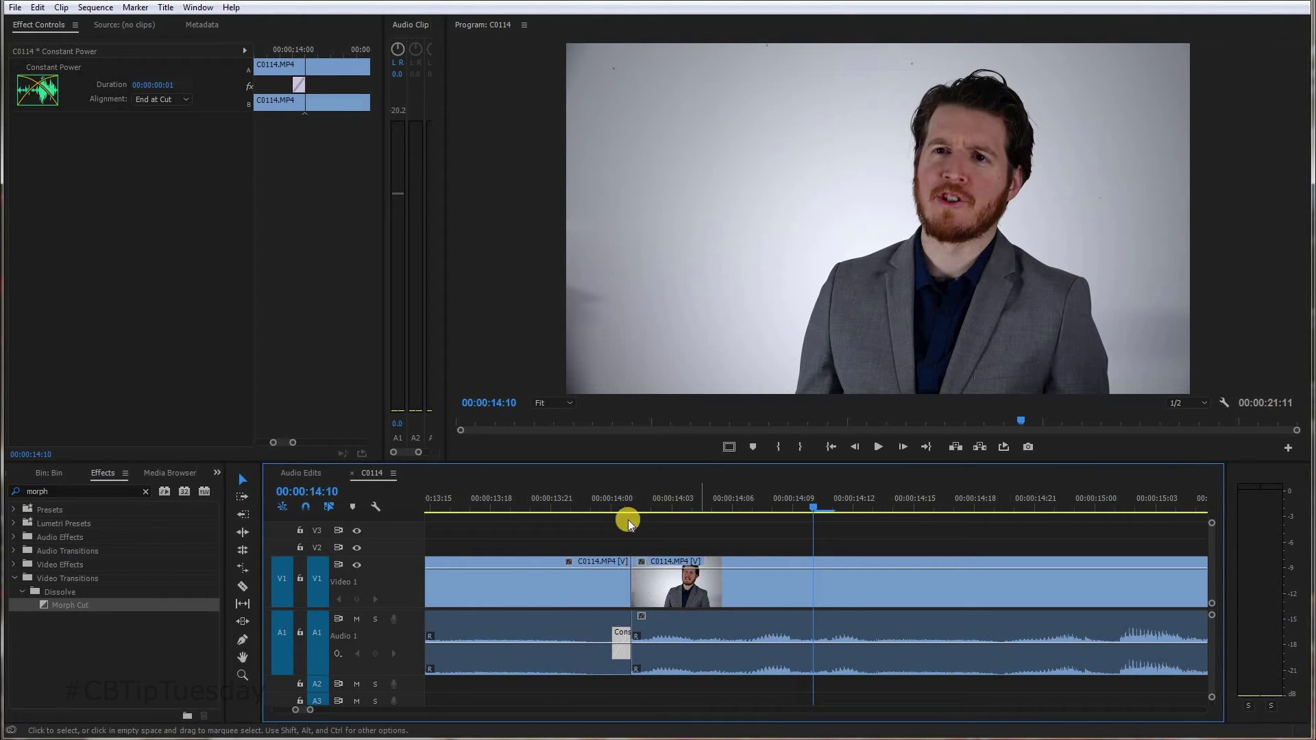
pyautogui.moveTo(630, 500); pyautogui.dragTo(641, 538)
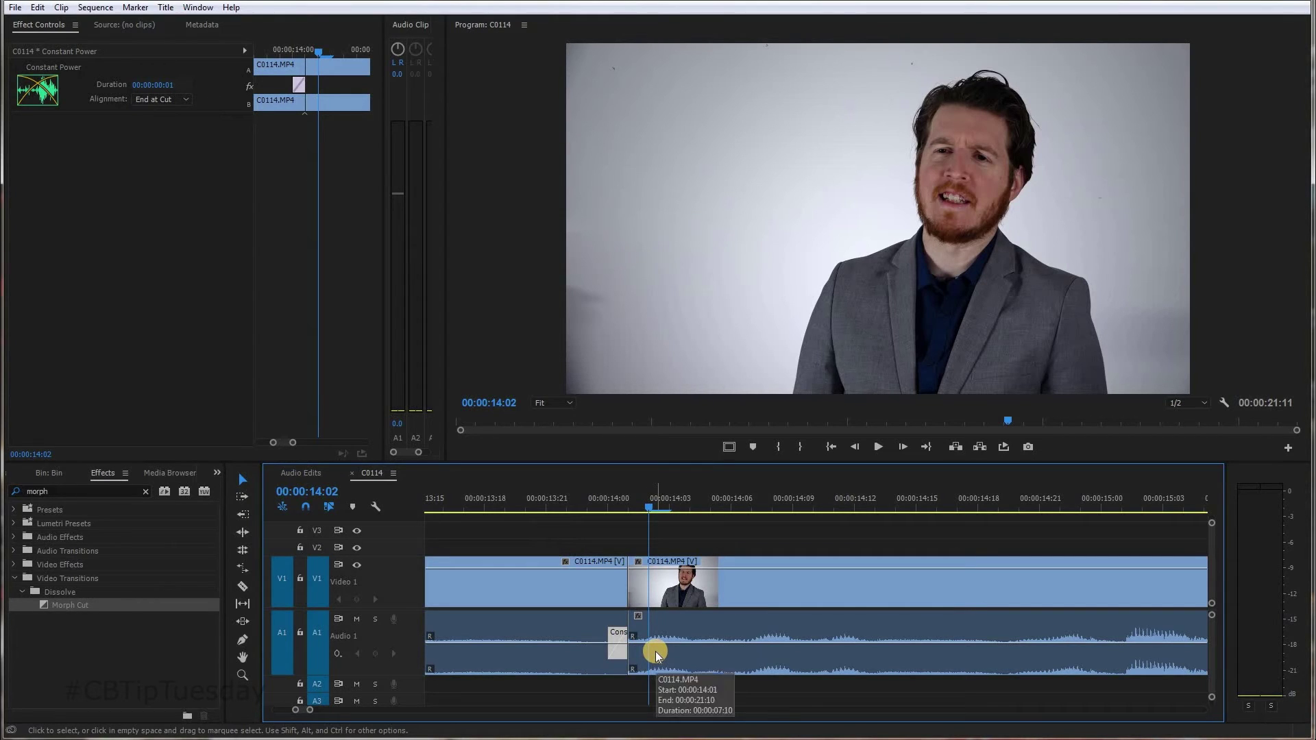
pyautogui.hotkey('ctrl', 's')
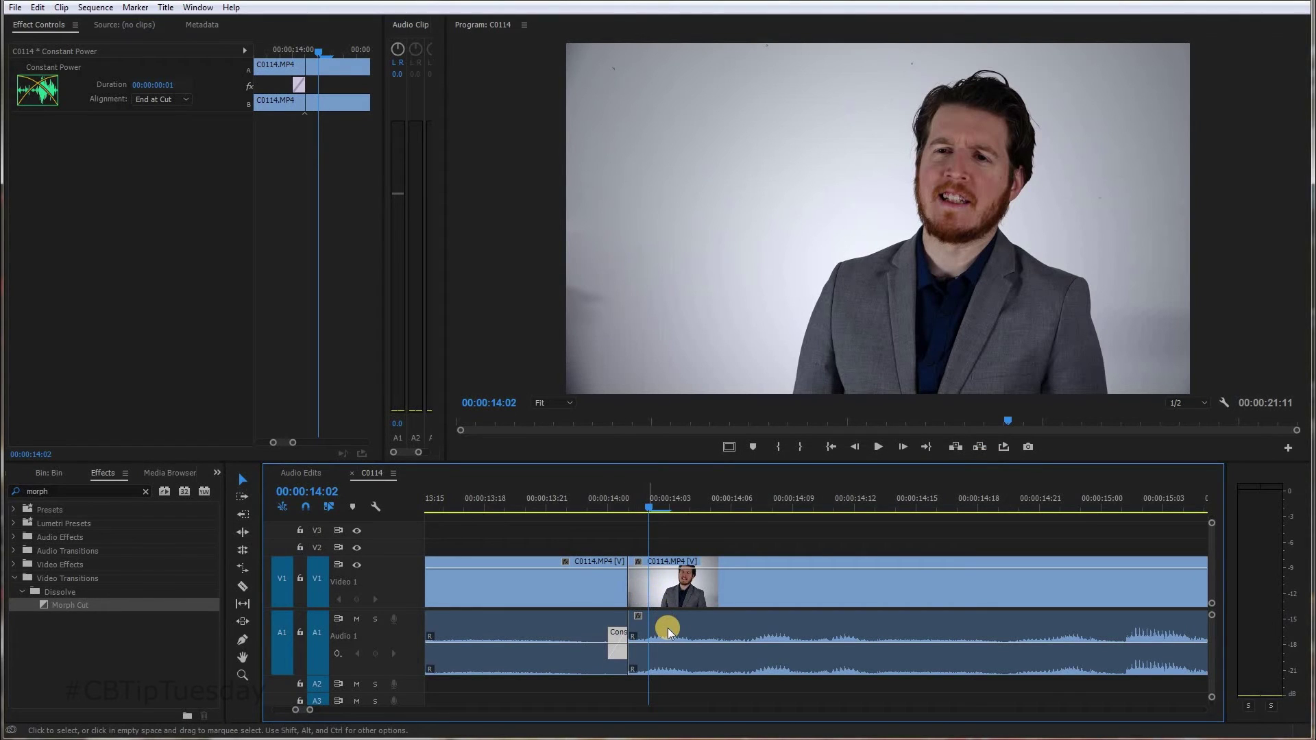
pyautogui.click(554, 543)
pyautogui.press('Left')
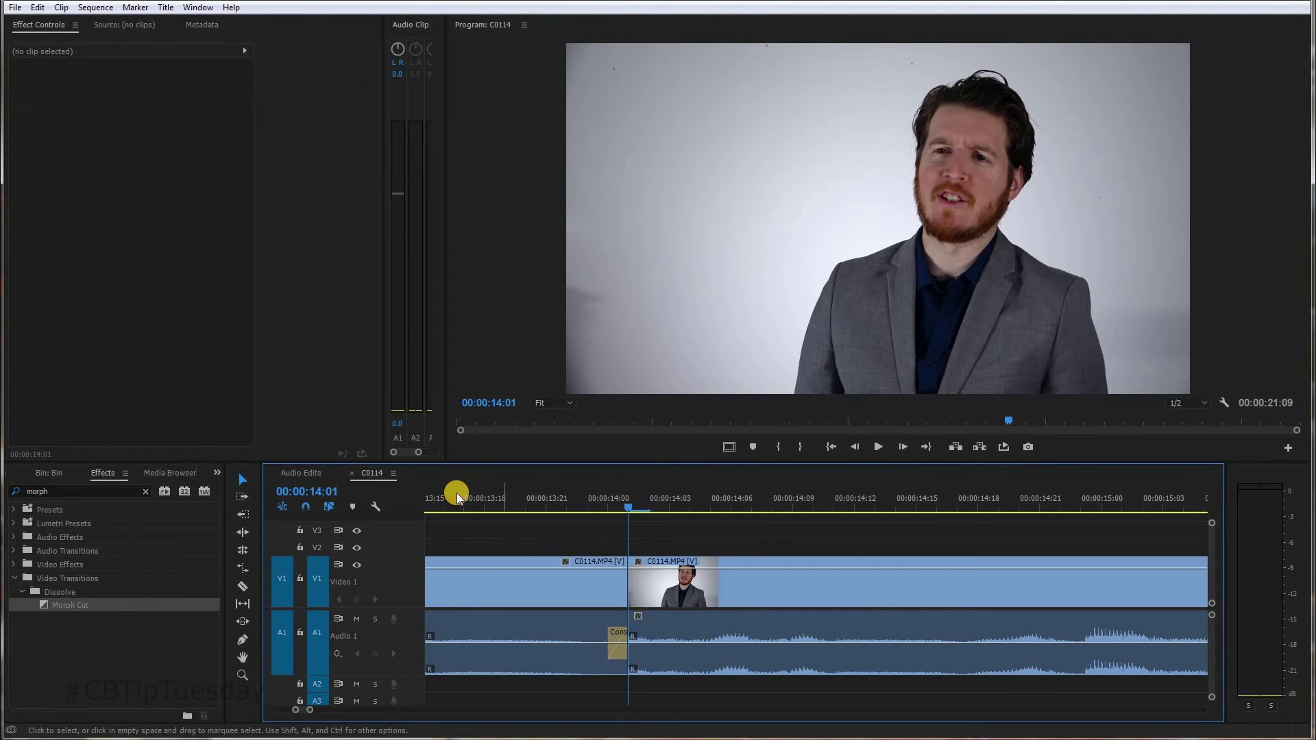
pyautogui.click(456, 492)
pyautogui.press('-')
pyautogui.click(537, 494)
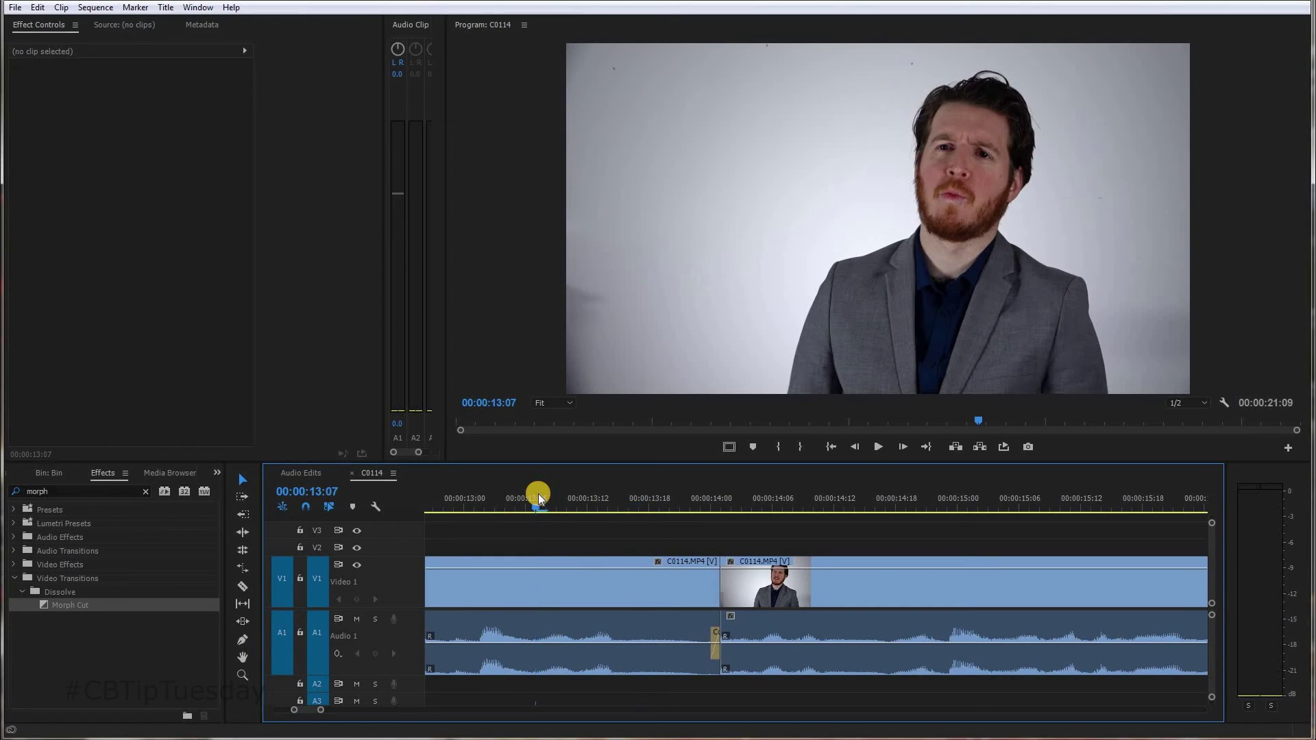
pyautogui.press('space')
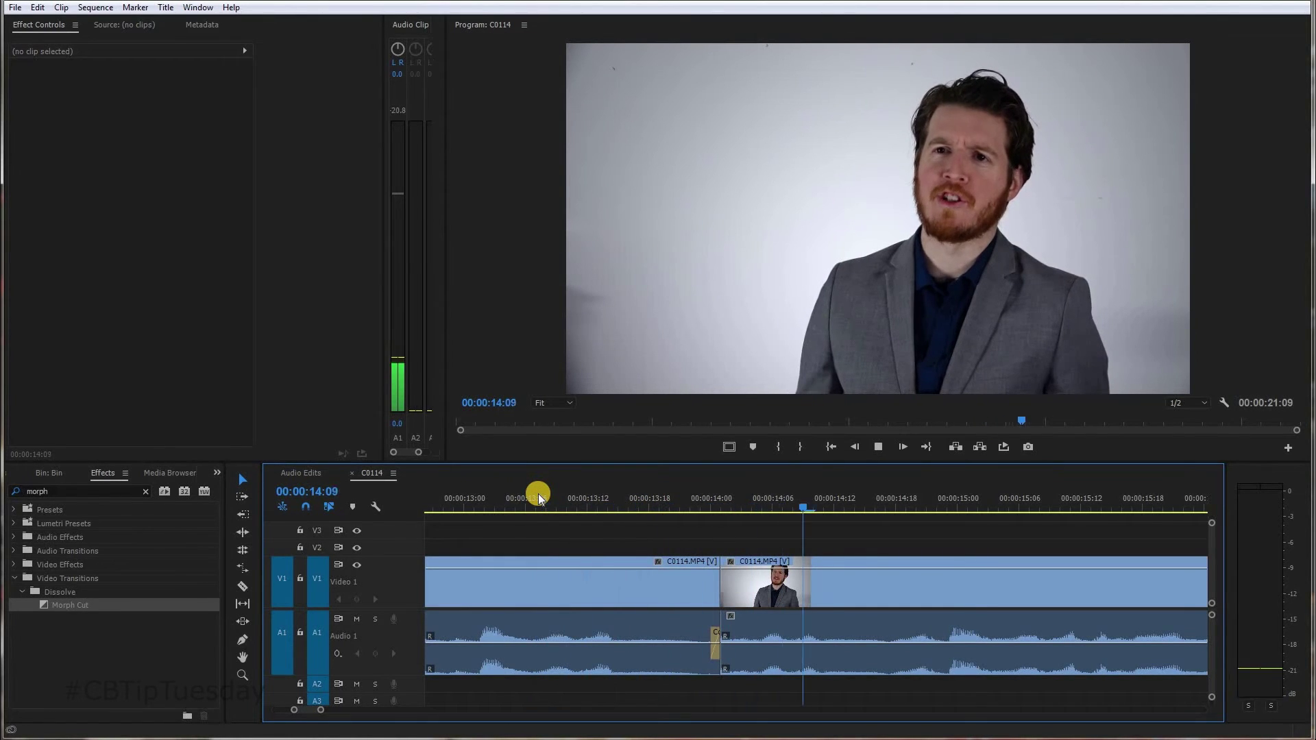
pyautogui.press('space')
# Step: Lengthen the Constant Power crossfade at 00:00:14:01 to 3 frames across both sides of the cut, and play across it to 00:00:14:18
pyautogui.press('=')
pyautogui.press('=')
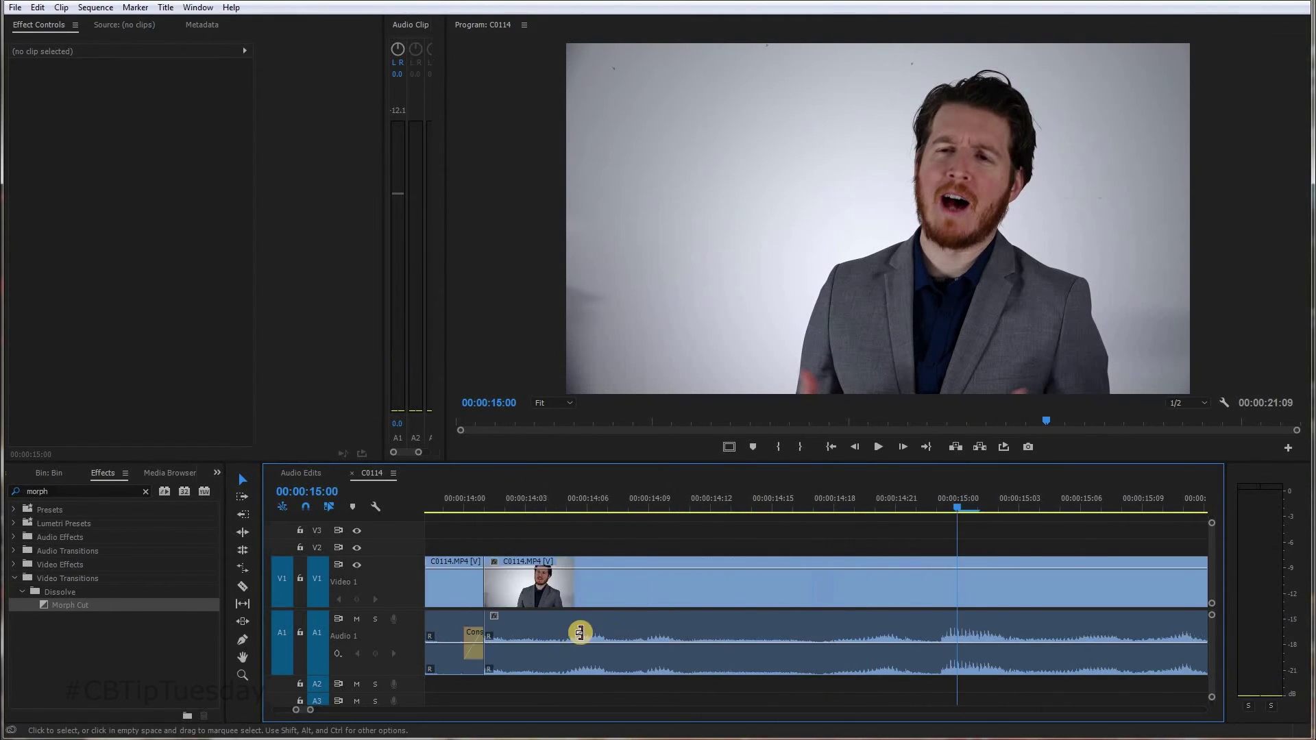
pyautogui.scroll(5, 580, 634)
pyautogui.moveTo(561, 635); pyautogui.dragTo(547, 636)
pyautogui.scroll(8, 480, 534)
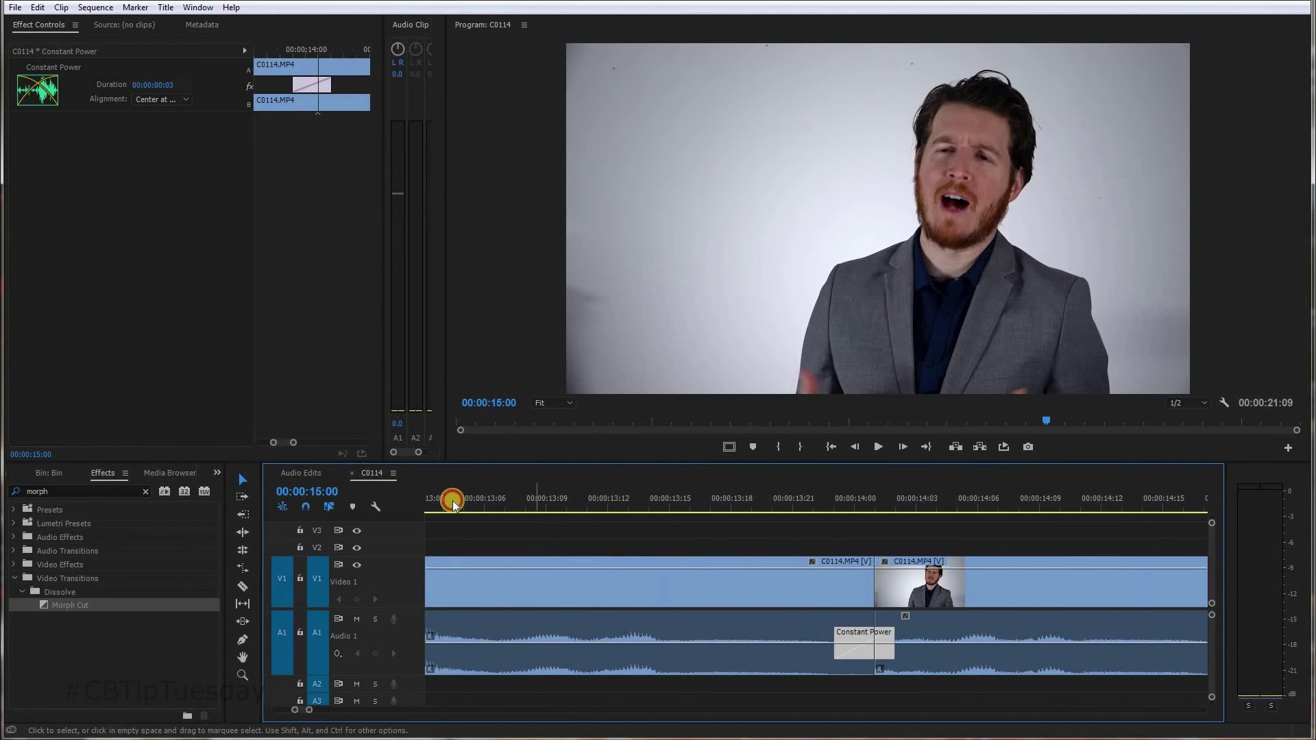
pyautogui.click(452, 501)
pyautogui.press('space')
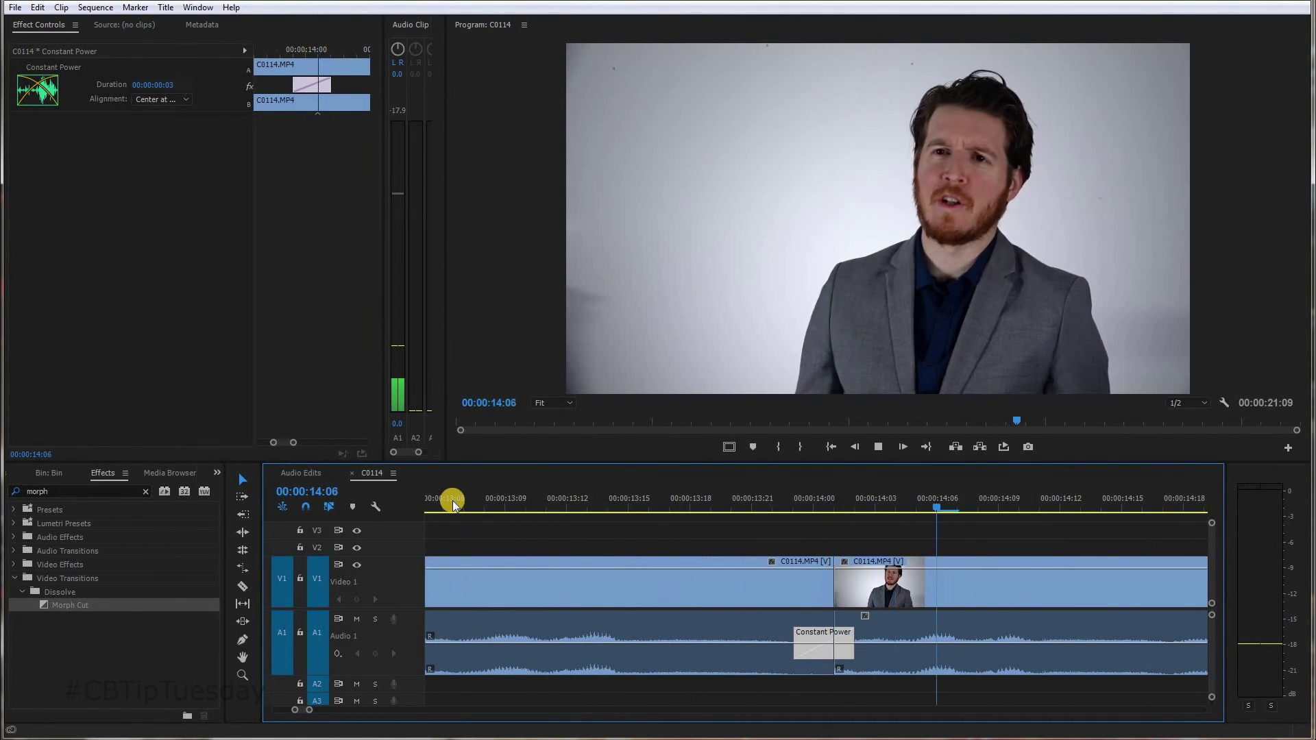
pyautogui.press('space')
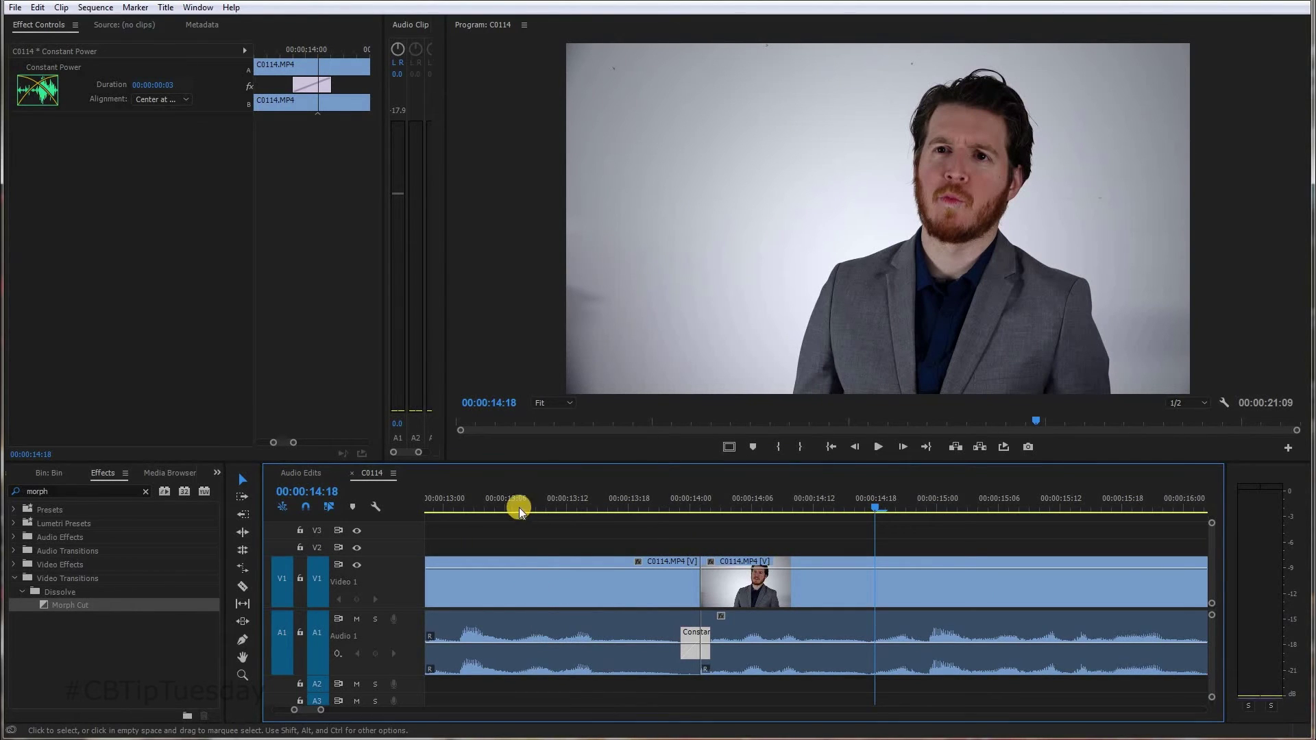
# Step: Replay the 00:00:14:01 join twice from 00:00:13:04 to judge the crossfade, and keep listening through to 00:00:19:01
pyautogui.click(487, 497)
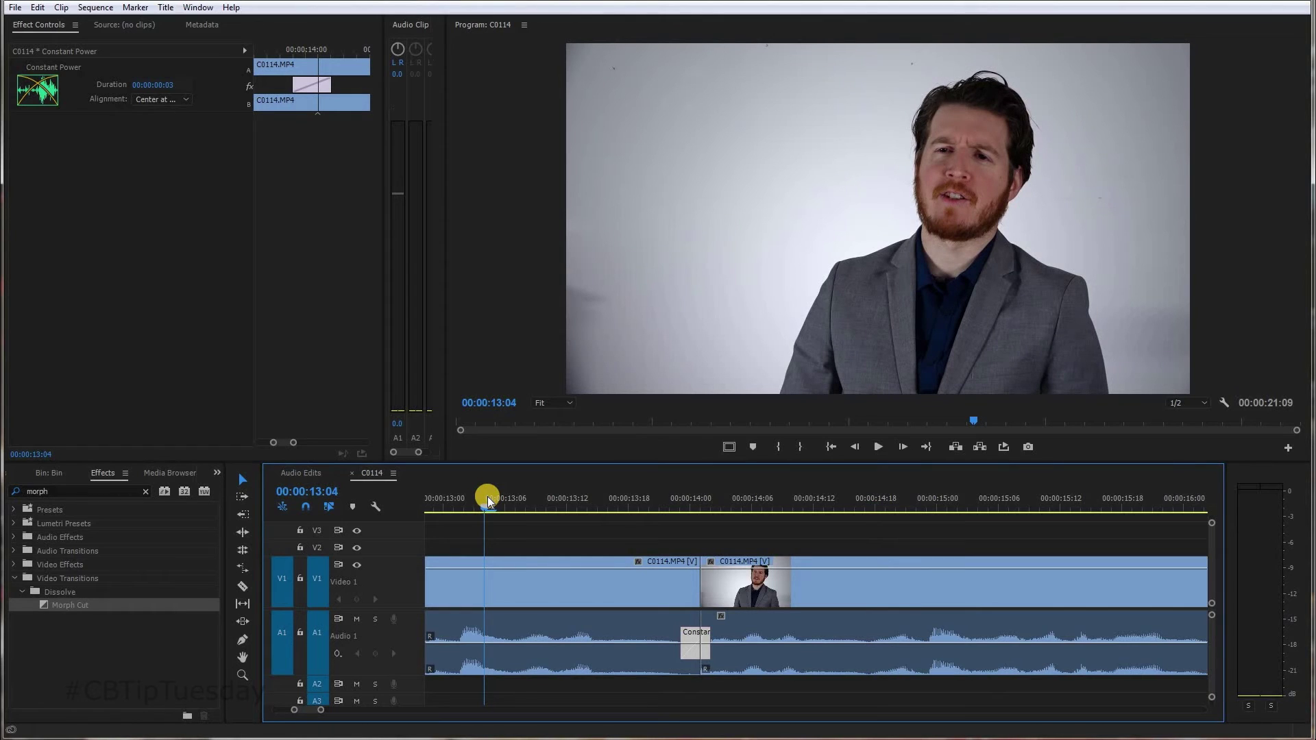
pyautogui.press('space')
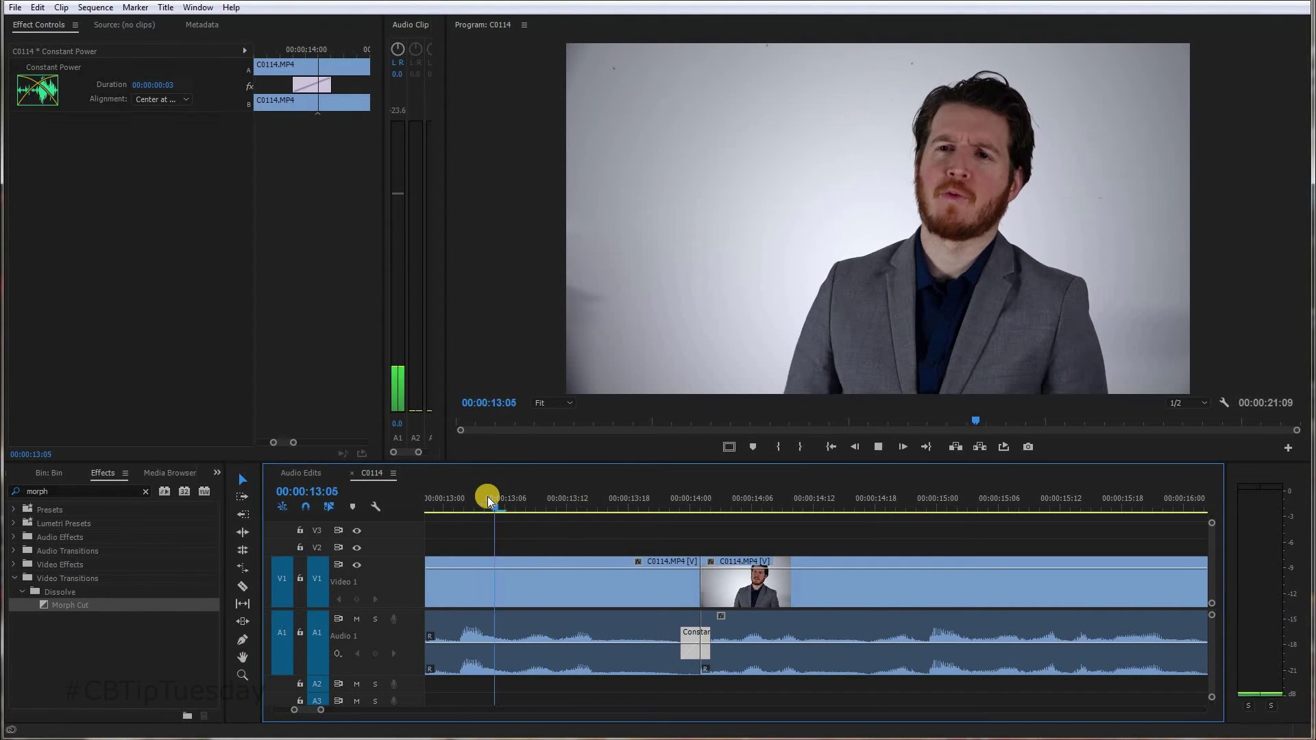
pyautogui.press('space')
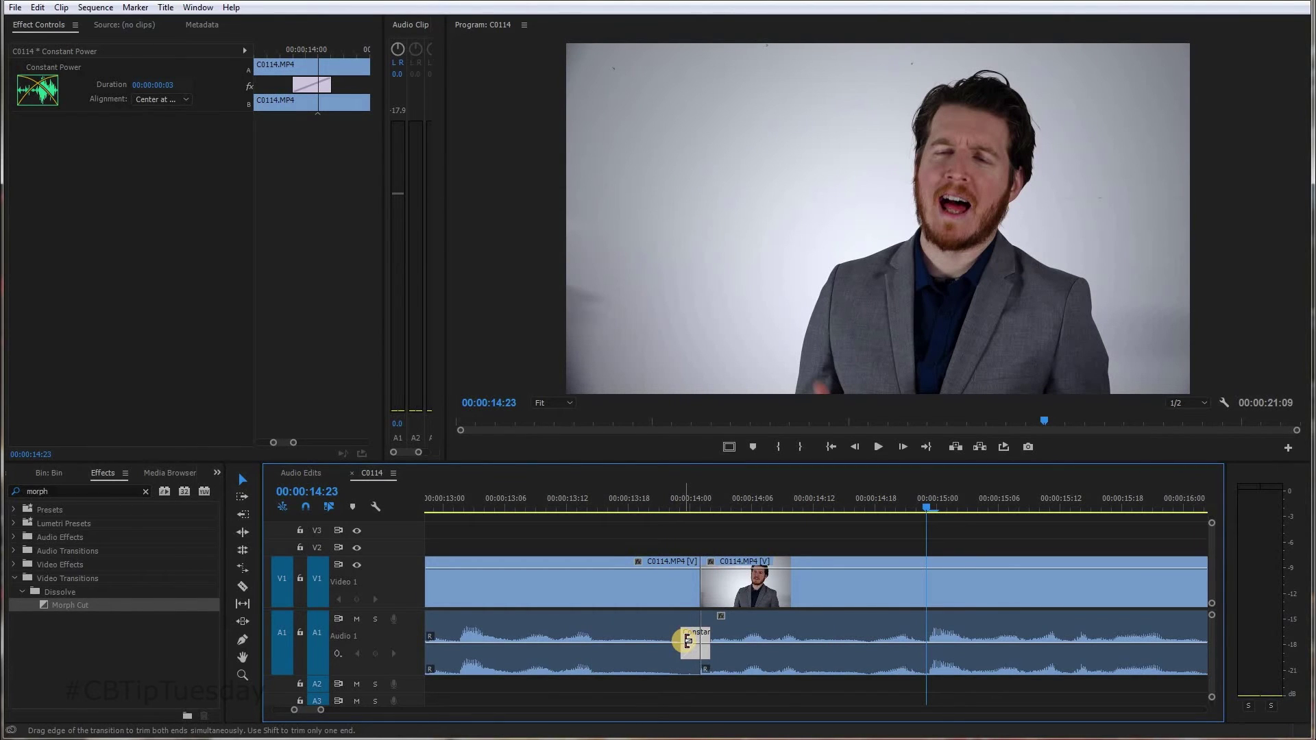
pyautogui.click(709, 494)
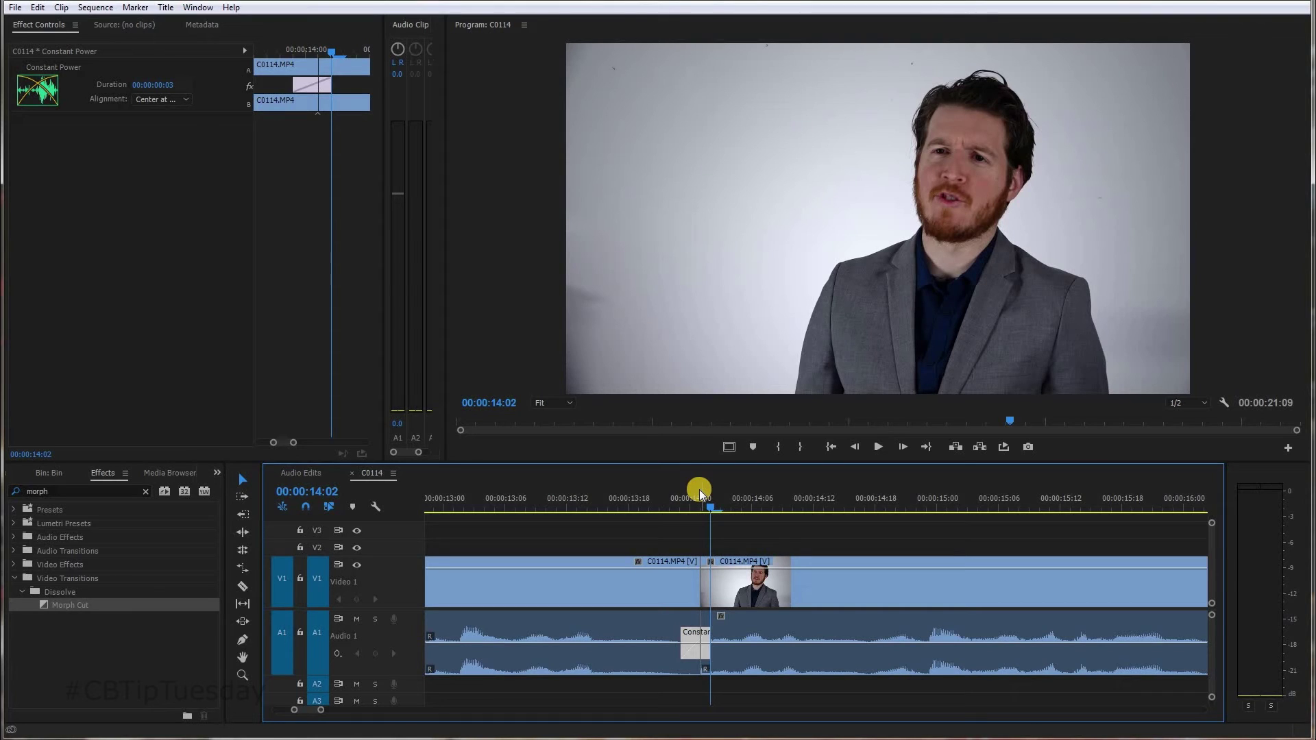
pyautogui.moveTo(699, 490); pyautogui.dragTo(483, 498)
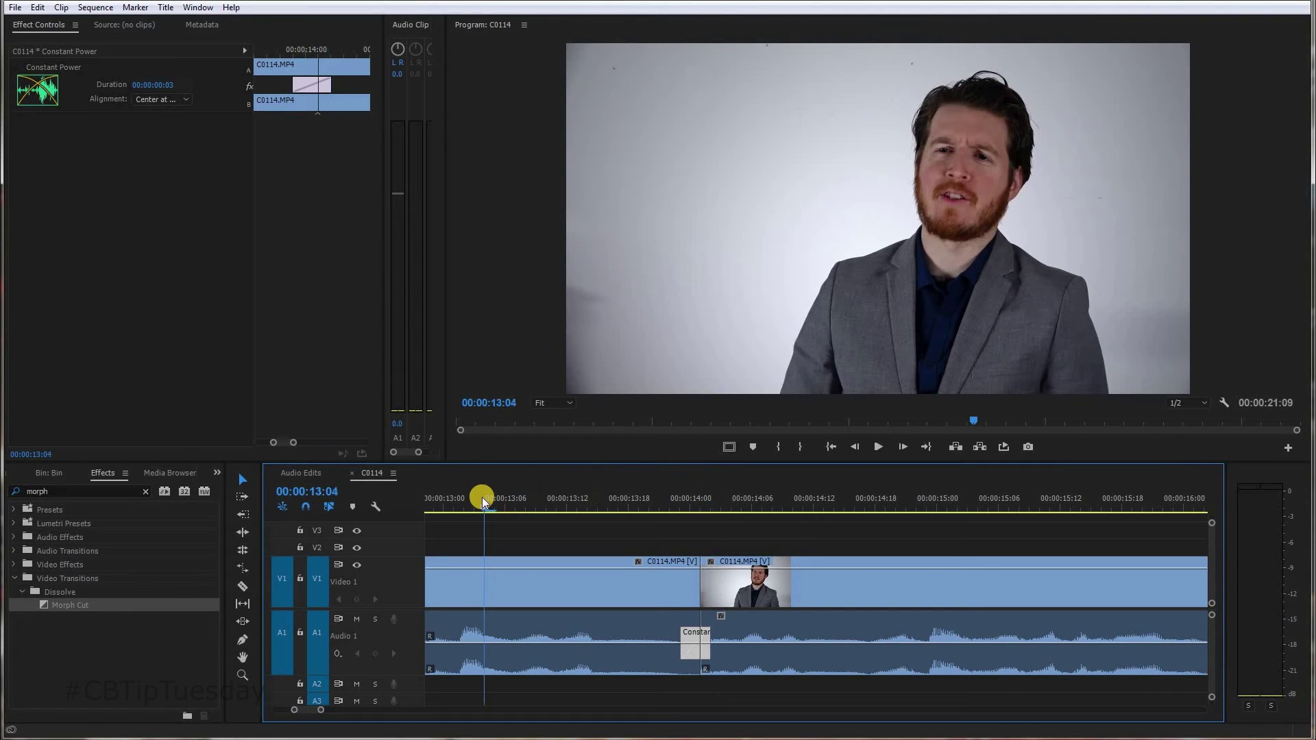
pyautogui.press('space')
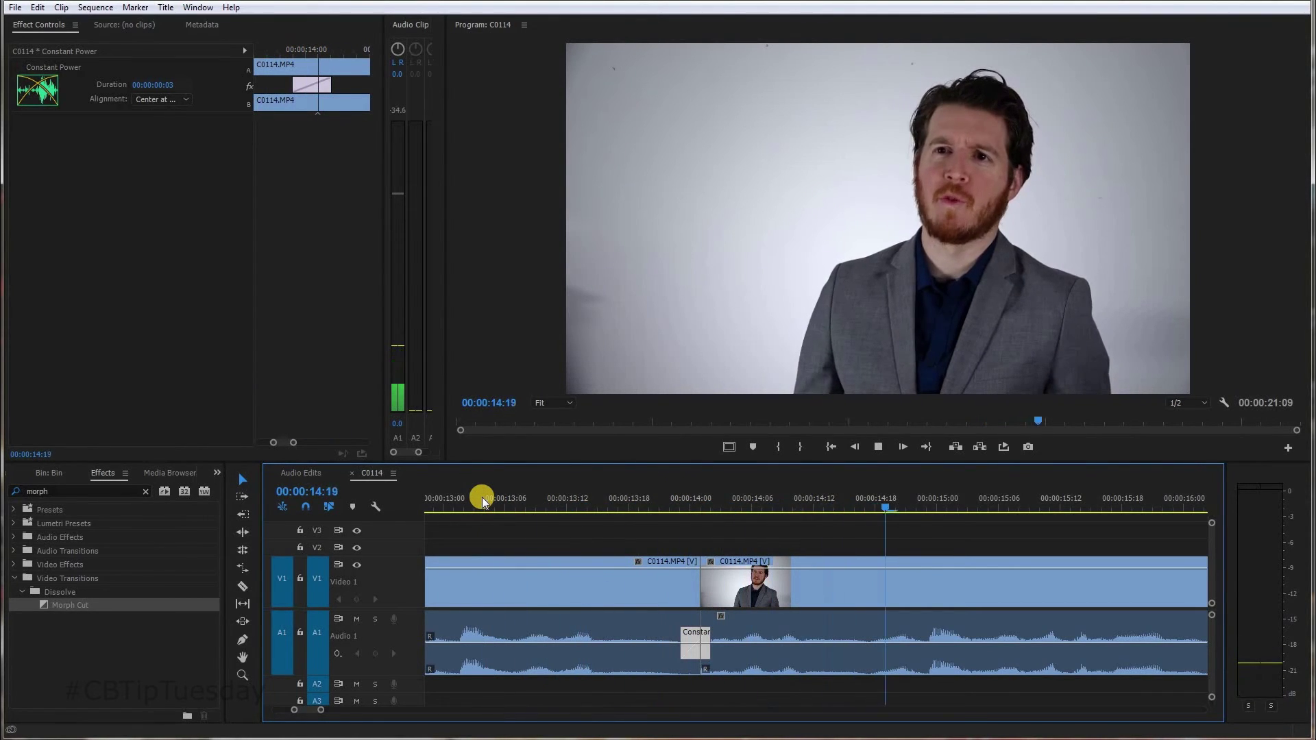
pyautogui.press('space')
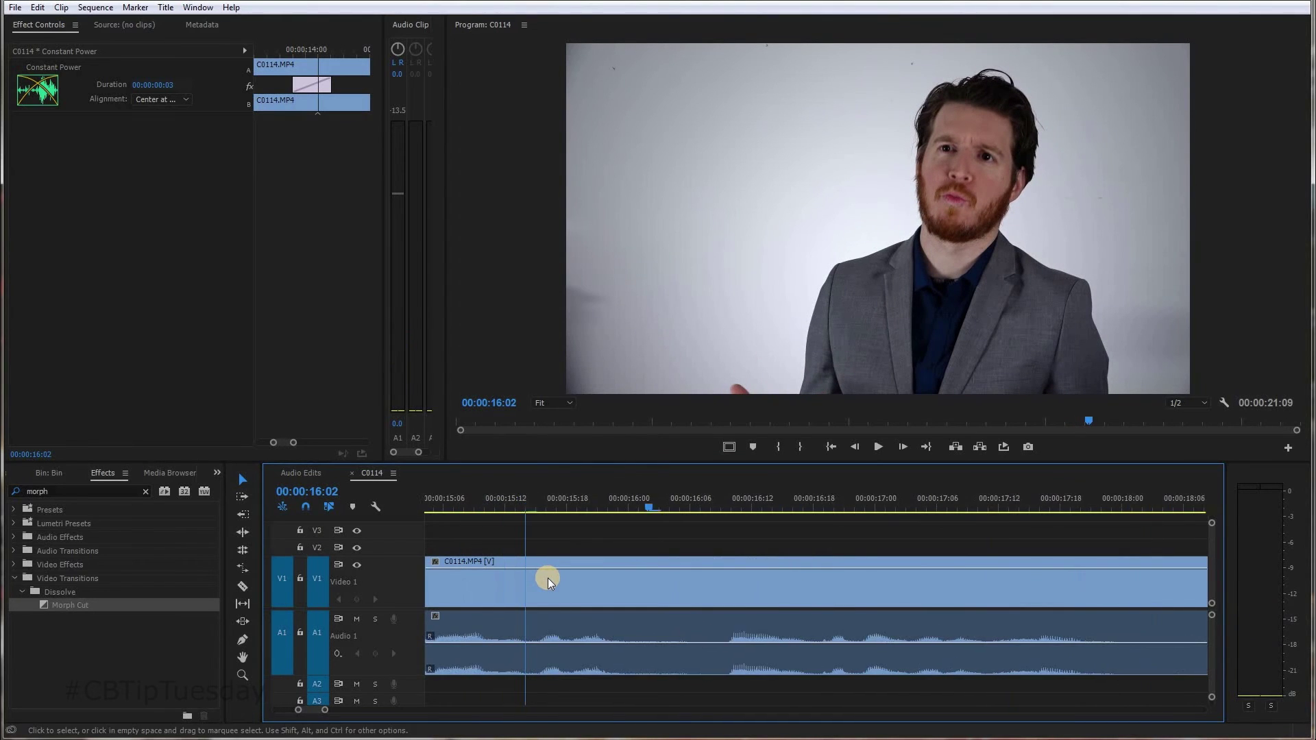
pyautogui.press('-')
pyautogui.press('-')
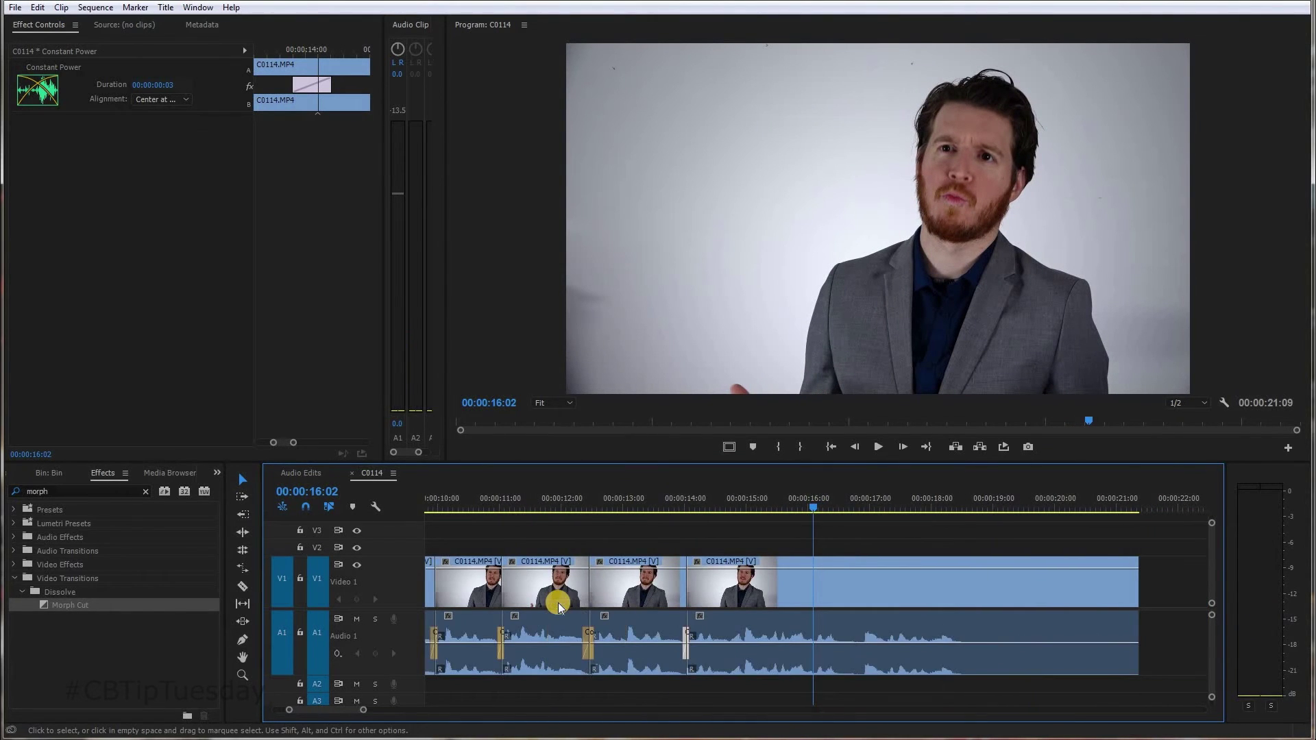
pyautogui.press('space')
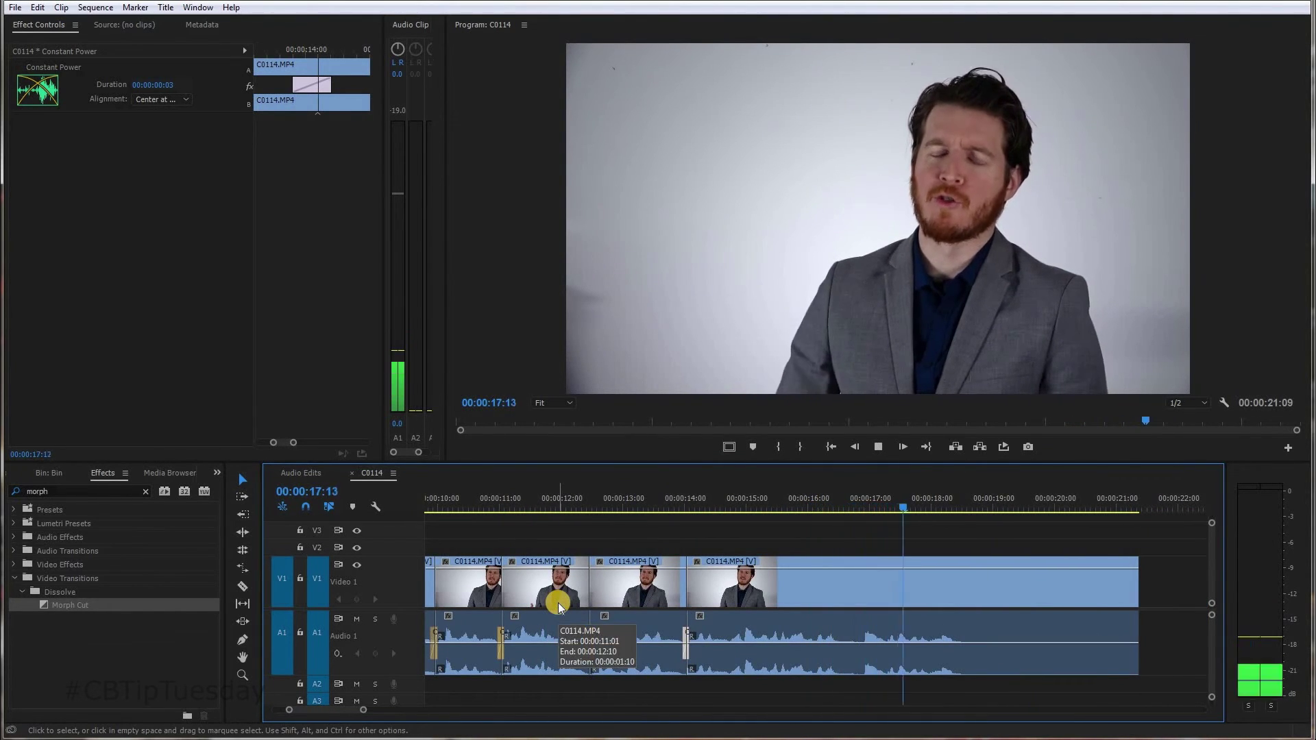
pyautogui.press('space')
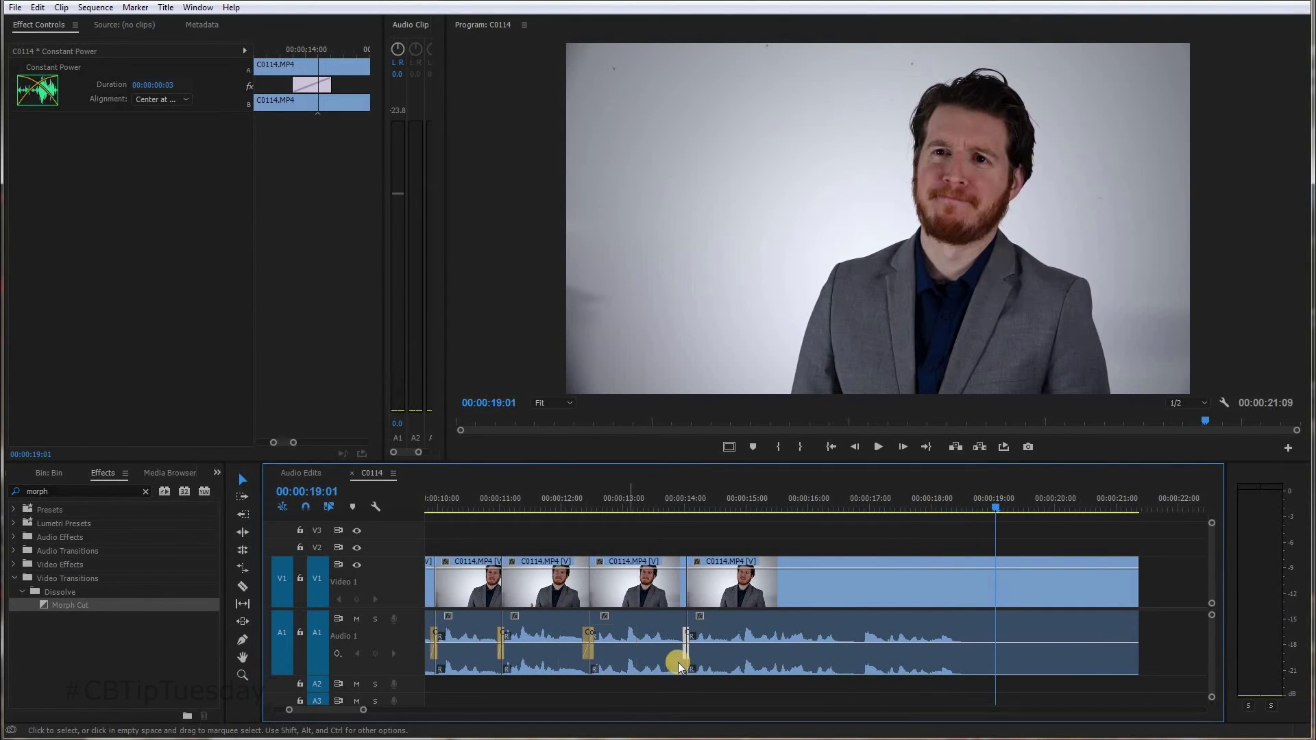
# Step: Play the series of joins from about 00:00:09:21 to 00:00:13:15, and review the picture jump around the cut after 00:00:12:07
pyautogui.hscroll(-3, 606, 540)
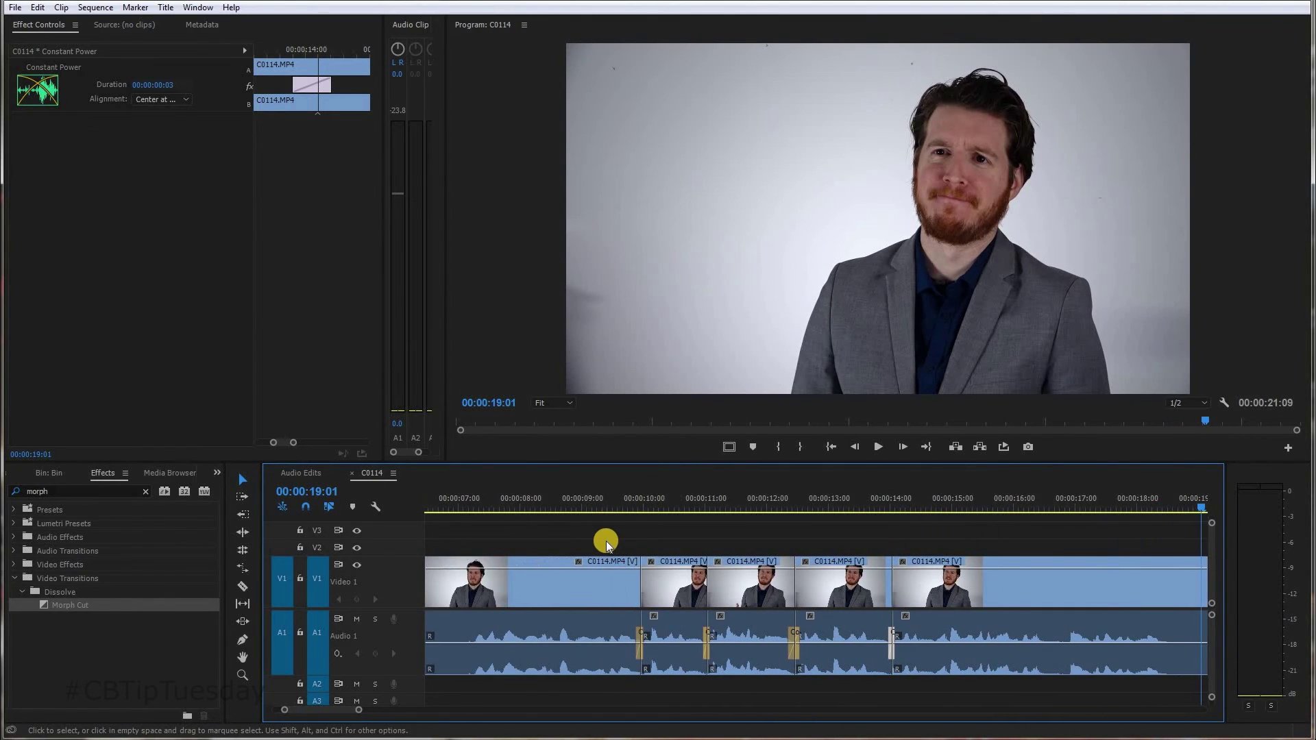
pyautogui.click(634, 499)
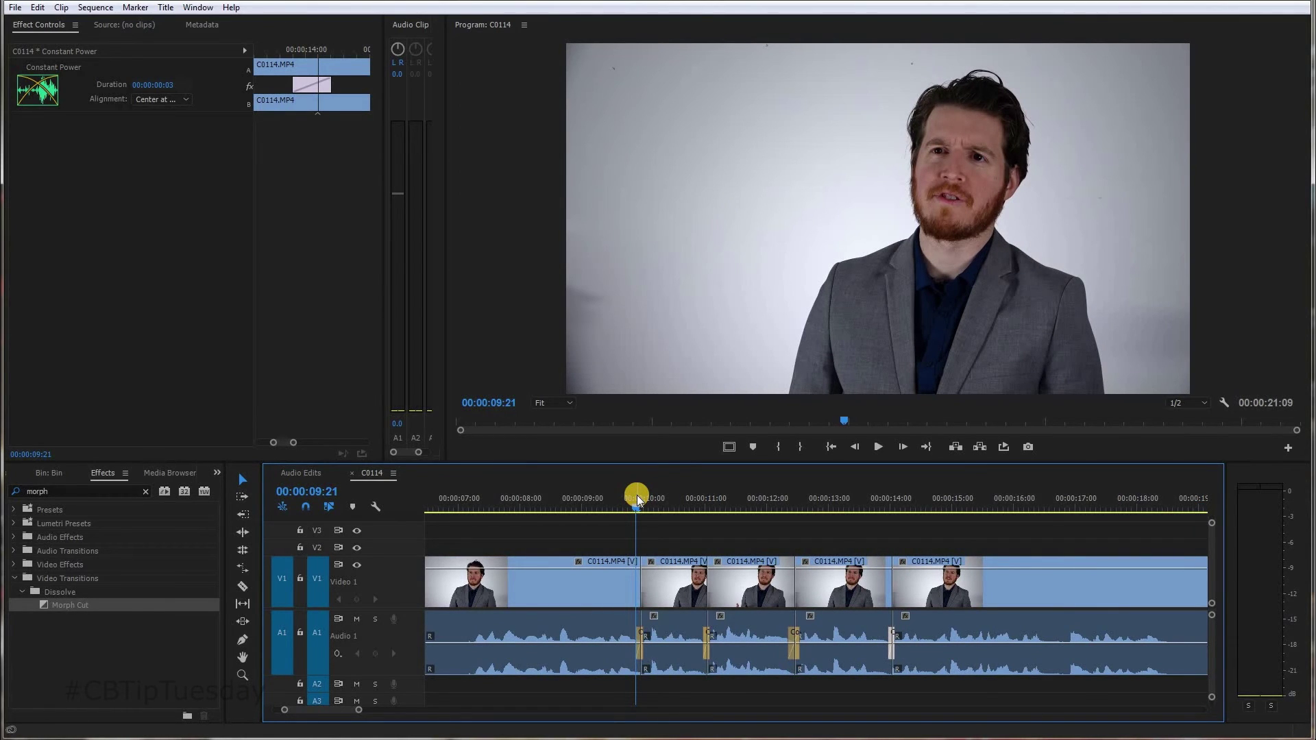
pyautogui.moveTo(637, 495); pyautogui.dragTo(634, 497)
pyautogui.press('space')
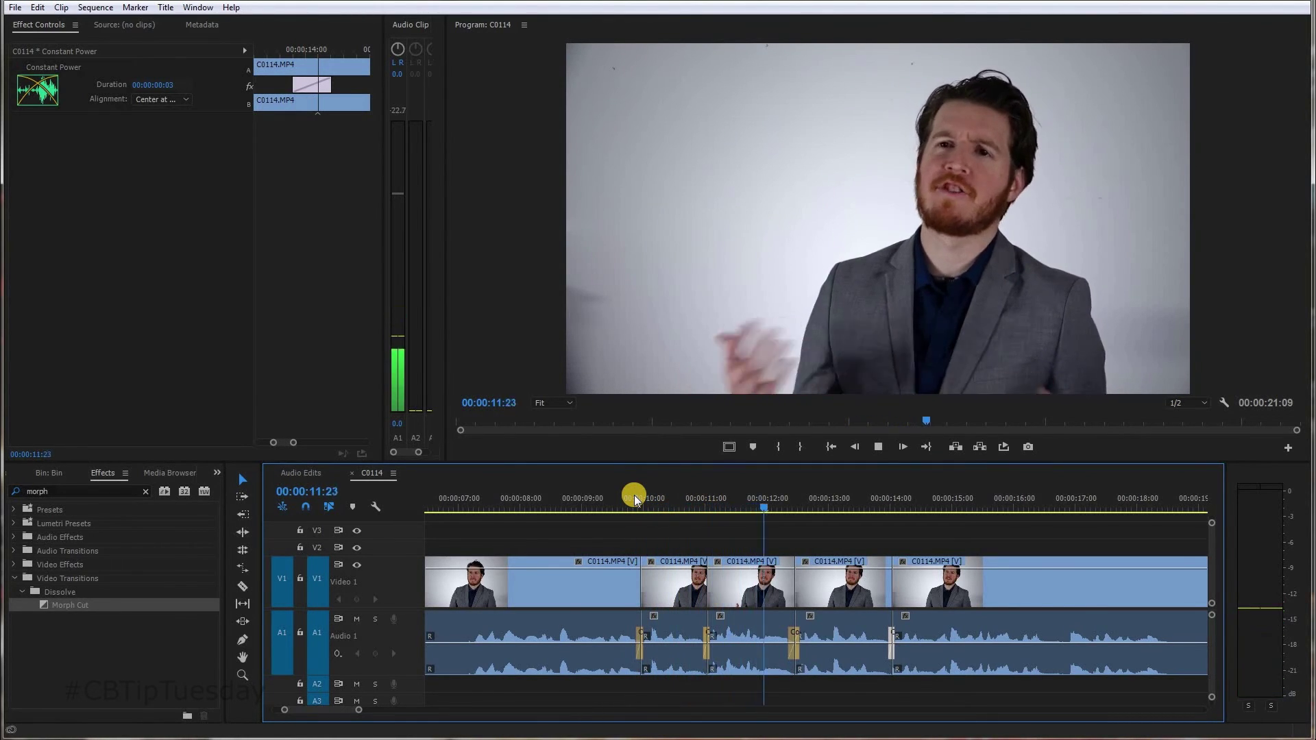
pyautogui.click(783, 503)
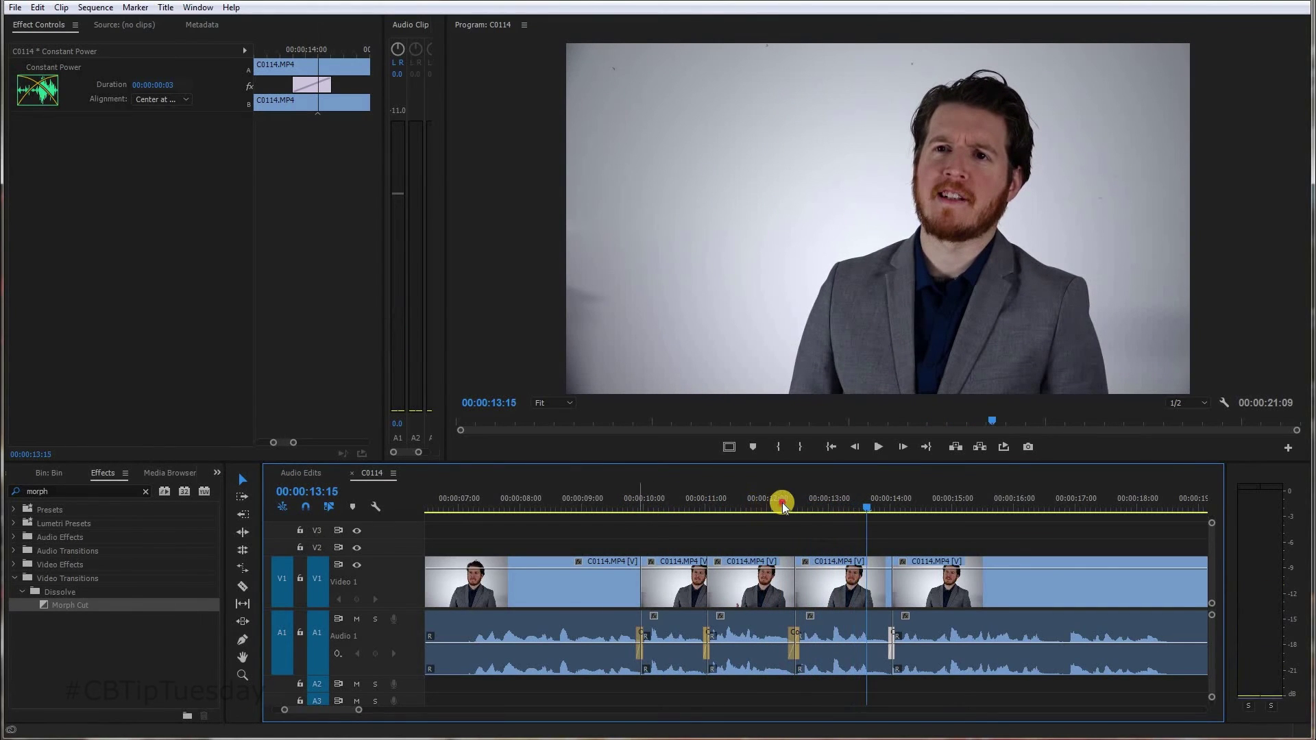
pyautogui.press('space')
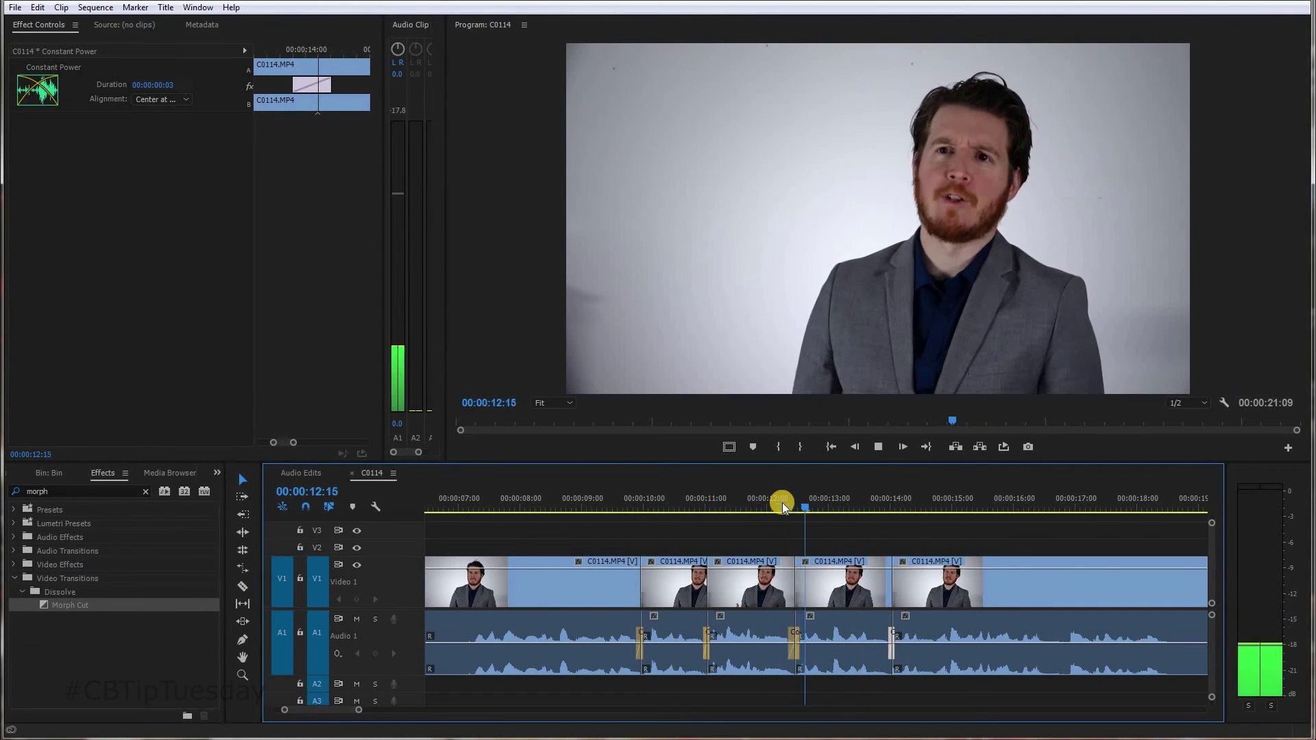
pyautogui.press('space')
pyautogui.click(787, 500)
pyautogui.click(787, 499)
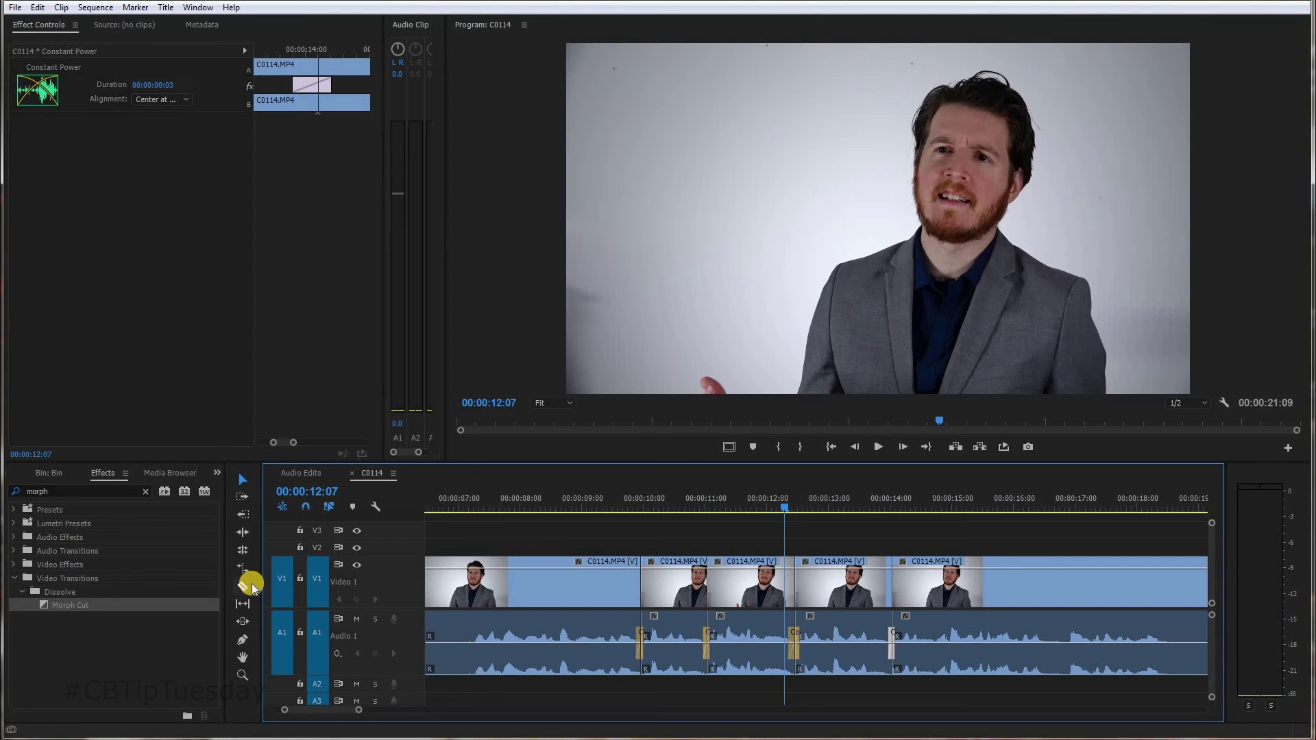
# Step: Open widget b-roll 1.mp4 from the project bin as the source, and mark its range from 00:00:06:12 to 00:00:13:25
pyautogui.click(51, 472)
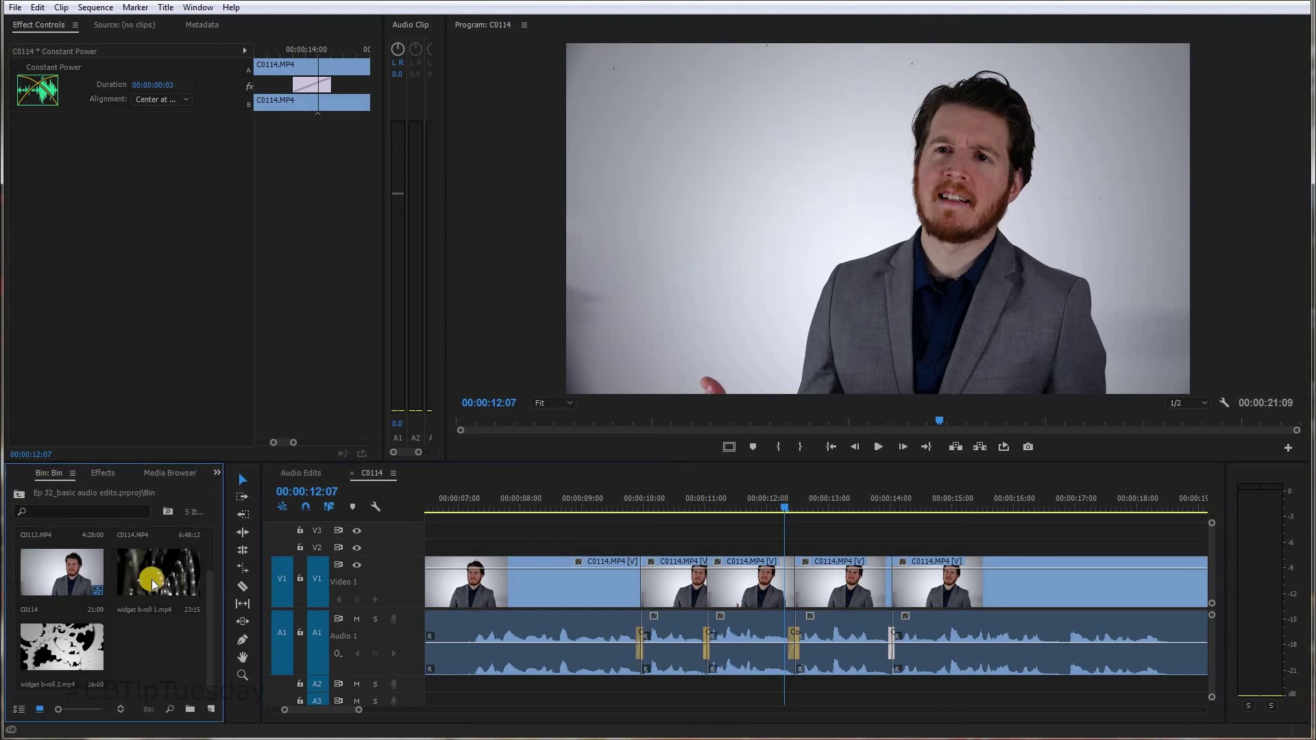
pyautogui.doubleClick(152, 581)
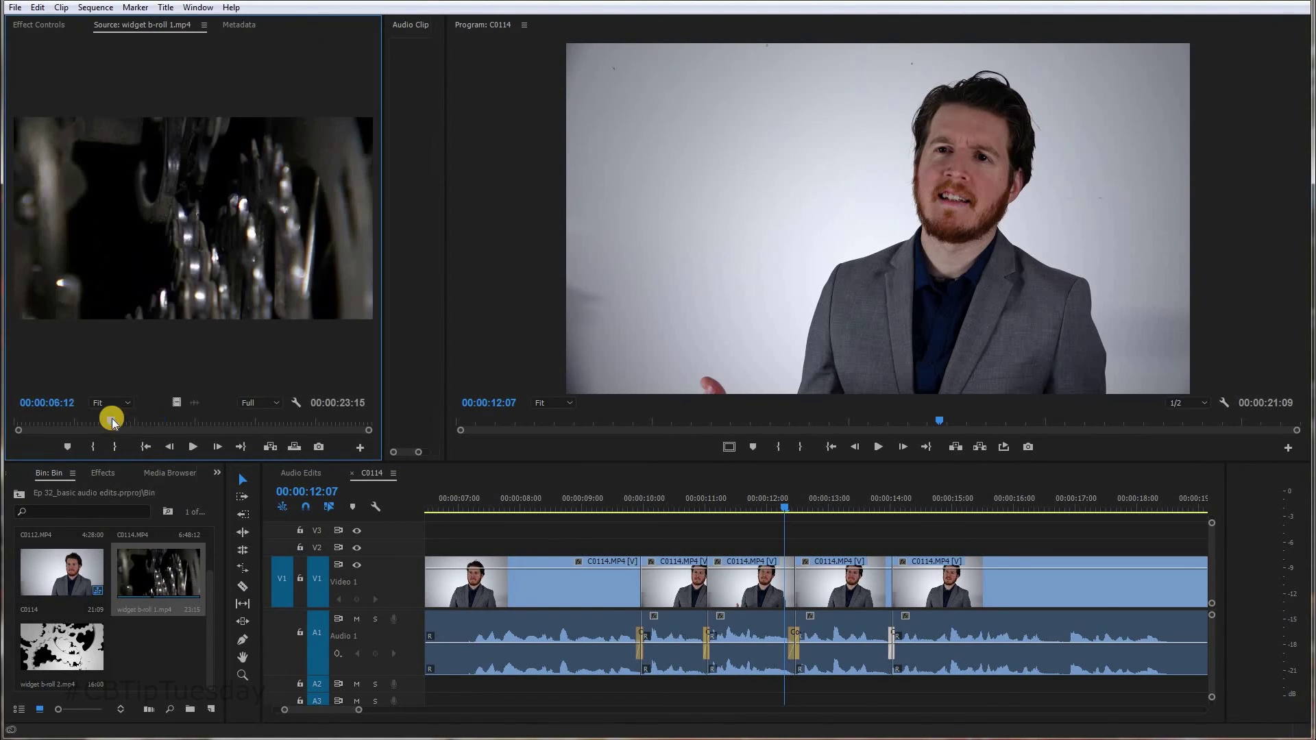
pyautogui.press('i')
pyautogui.click(225, 419)
pyautogui.press('o')
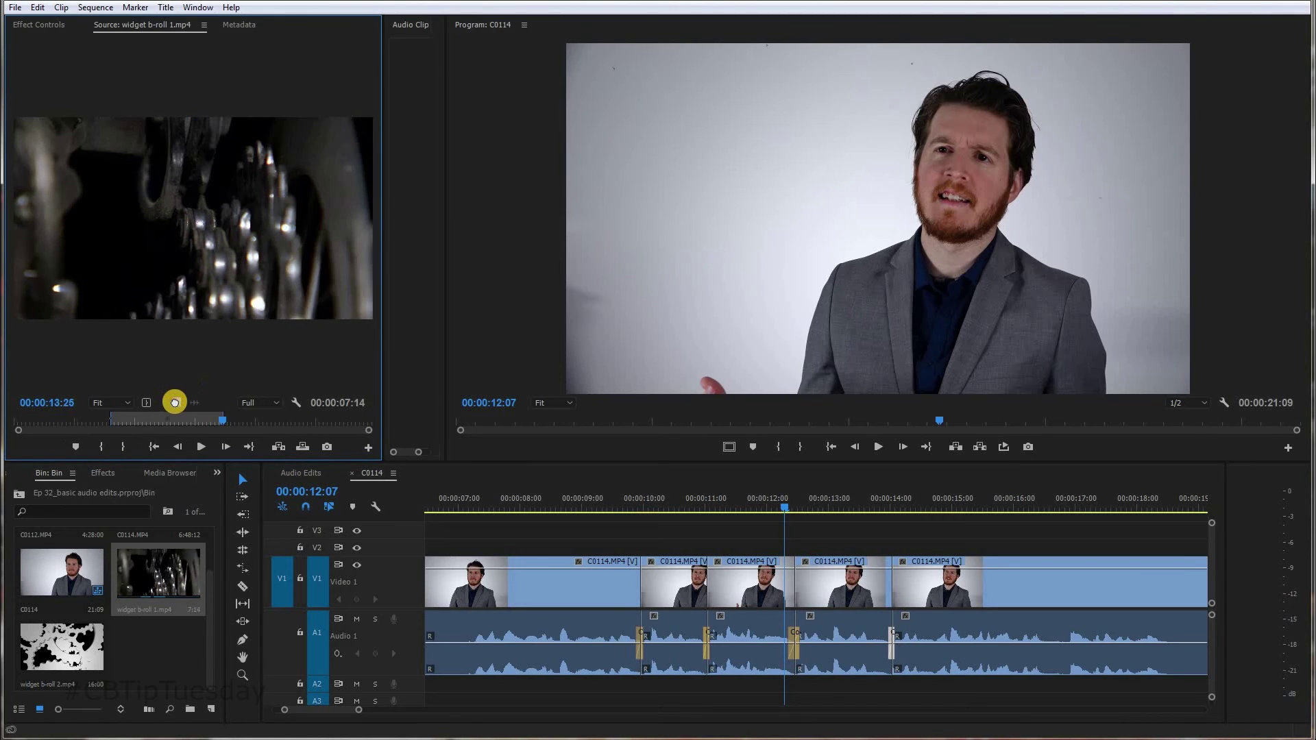
# Step: Place only the video of widget b-roll 1.mp4 on V2 from shortly before the cut near 00:00:10:00, and trim its end to just before 00:00:13:00
pyautogui.click(509, 502)
pyautogui.moveTo(612, 538); pyautogui.dragTo(602, 541)
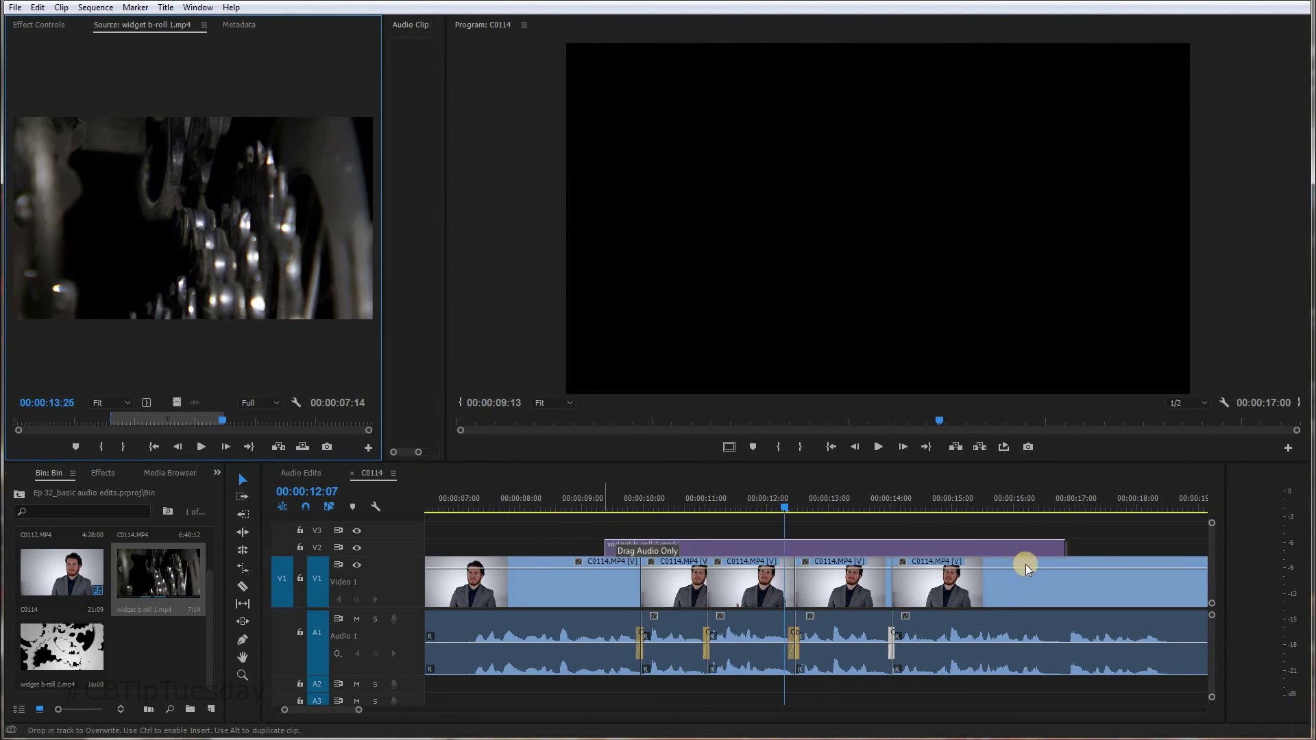
pyautogui.moveTo(852, 545); pyautogui.dragTo(823, 544)
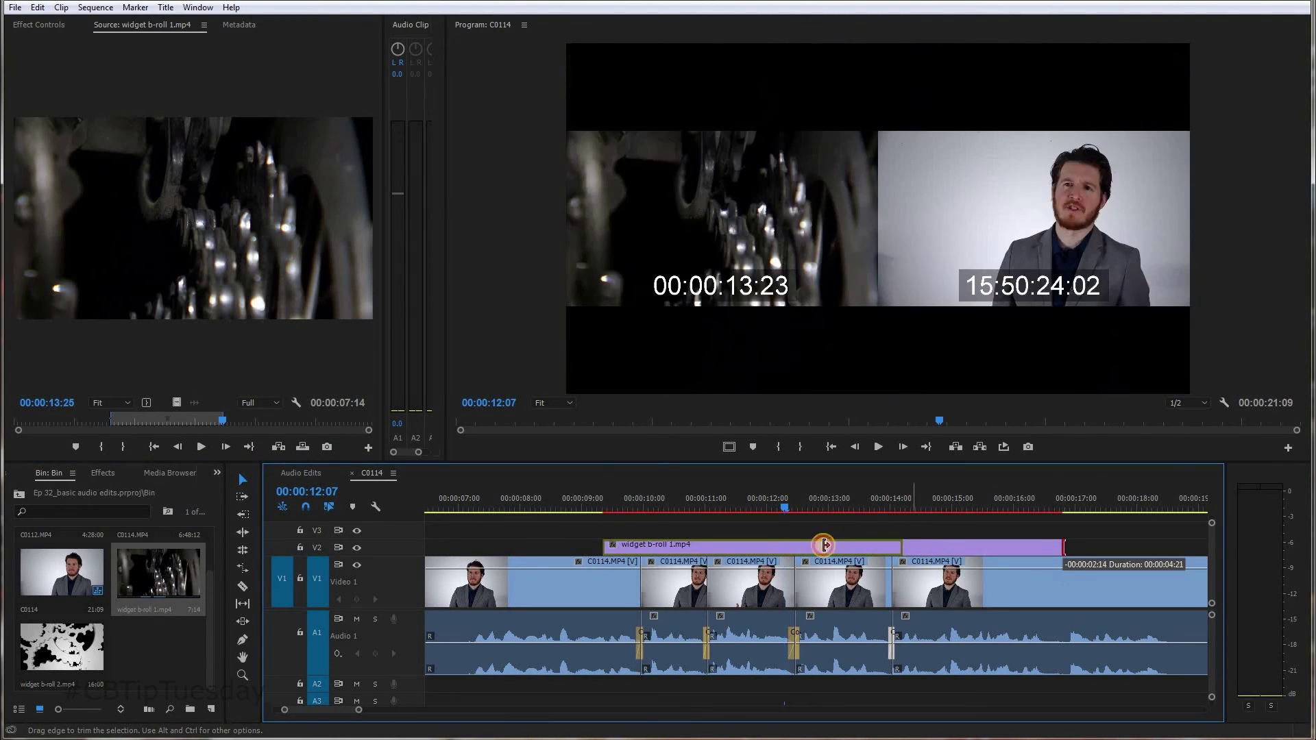
# Step: Mark a 00:00:04:06 range ending at 00:00:07:12 in widget b-roll 2.mp4, and place its video on V2 directly after widget b-roll 1.mp4
pyautogui.doubleClick(80, 644)
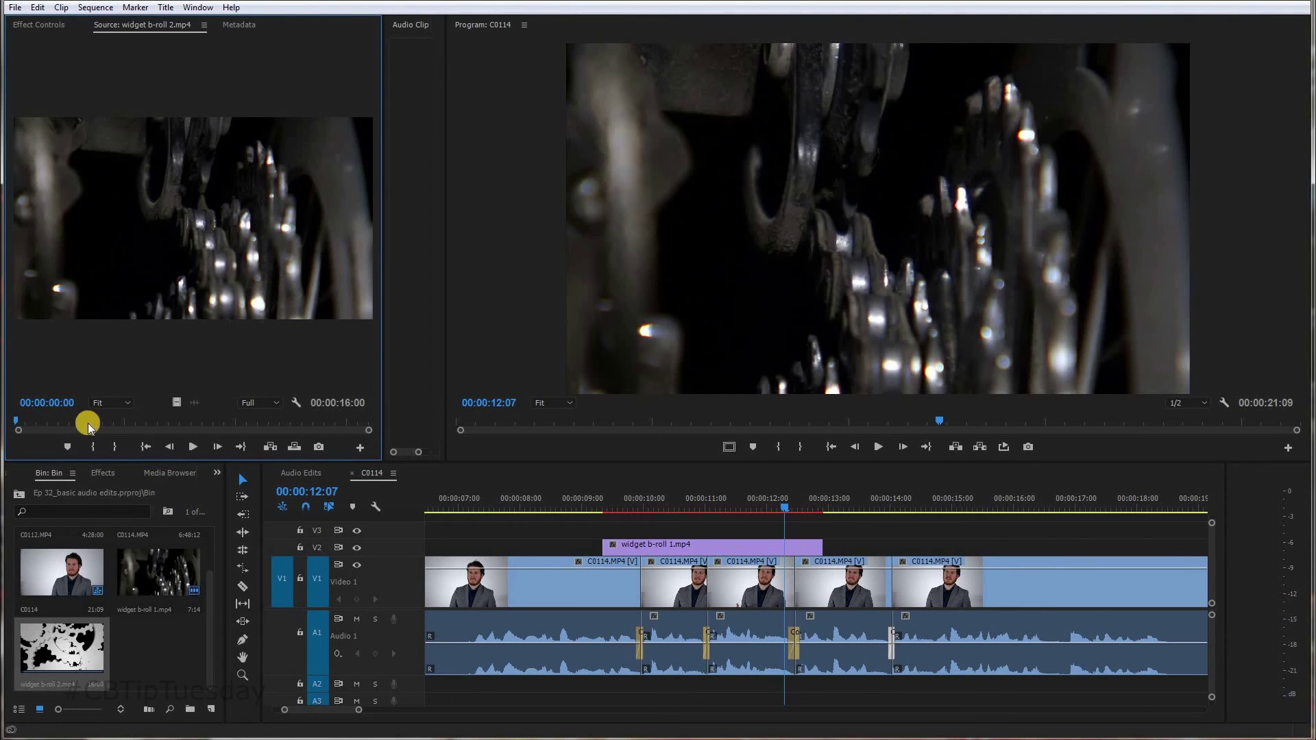
pyautogui.click(87, 422)
pyautogui.press('i')
pyautogui.moveTo(179, 407); pyautogui.dragTo(728, 545)
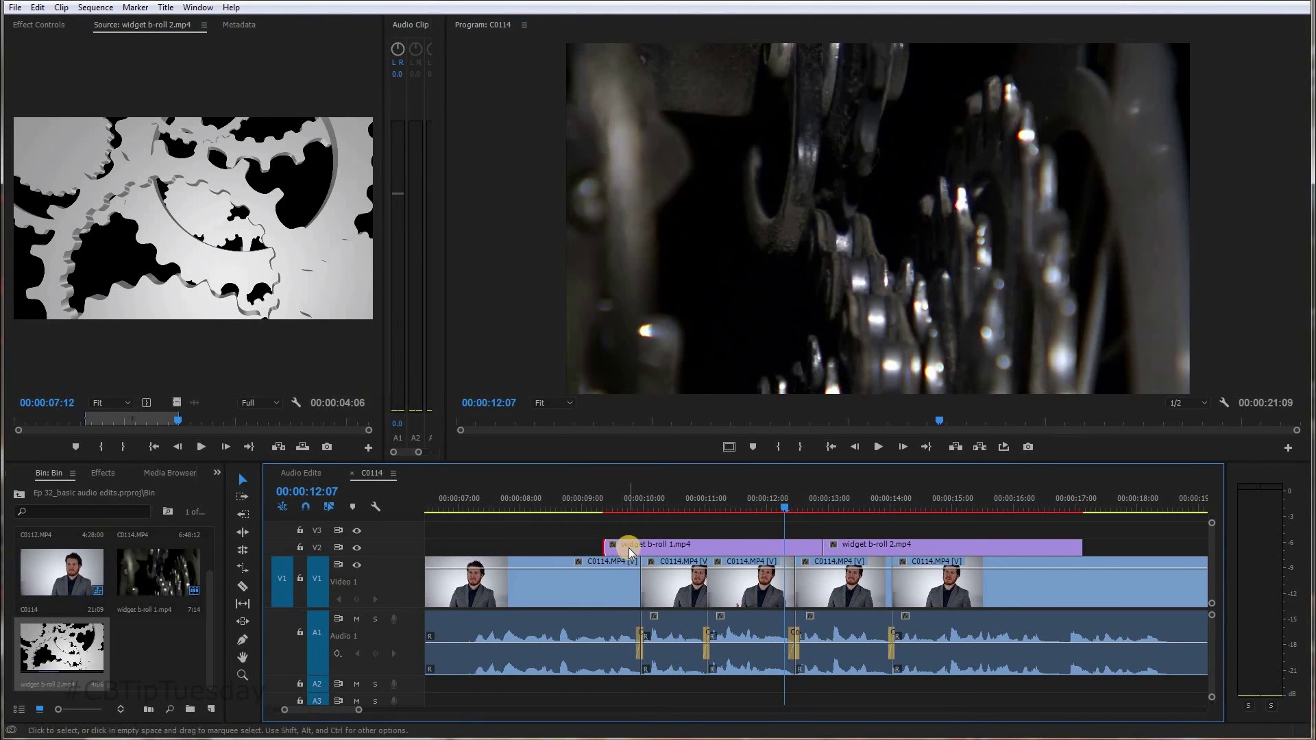
# Step: Add Cross Dissolves at the start and end of the b-roll on V2, and play the sequence from 00:00:06:13 to 00:00:19:01
pyautogui.hotkey('ctrl', 'd')
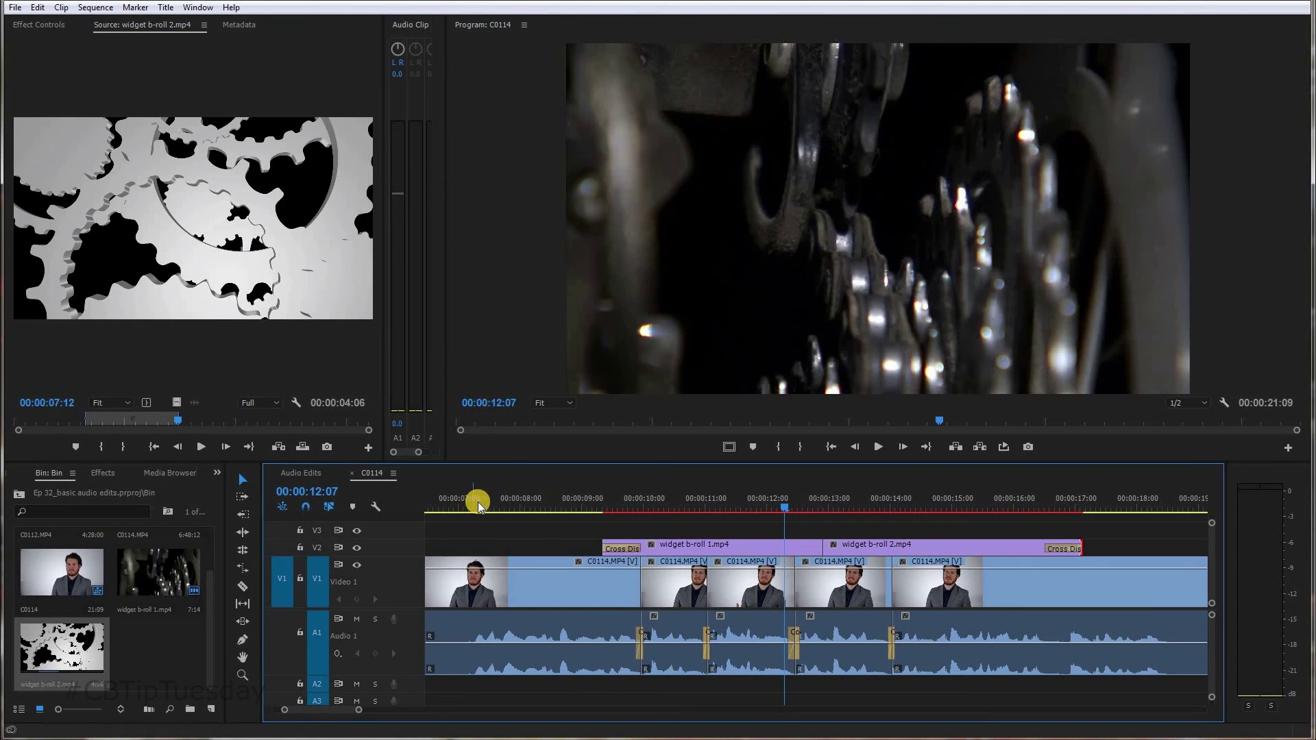
pyautogui.scroll(3, 497, 504)
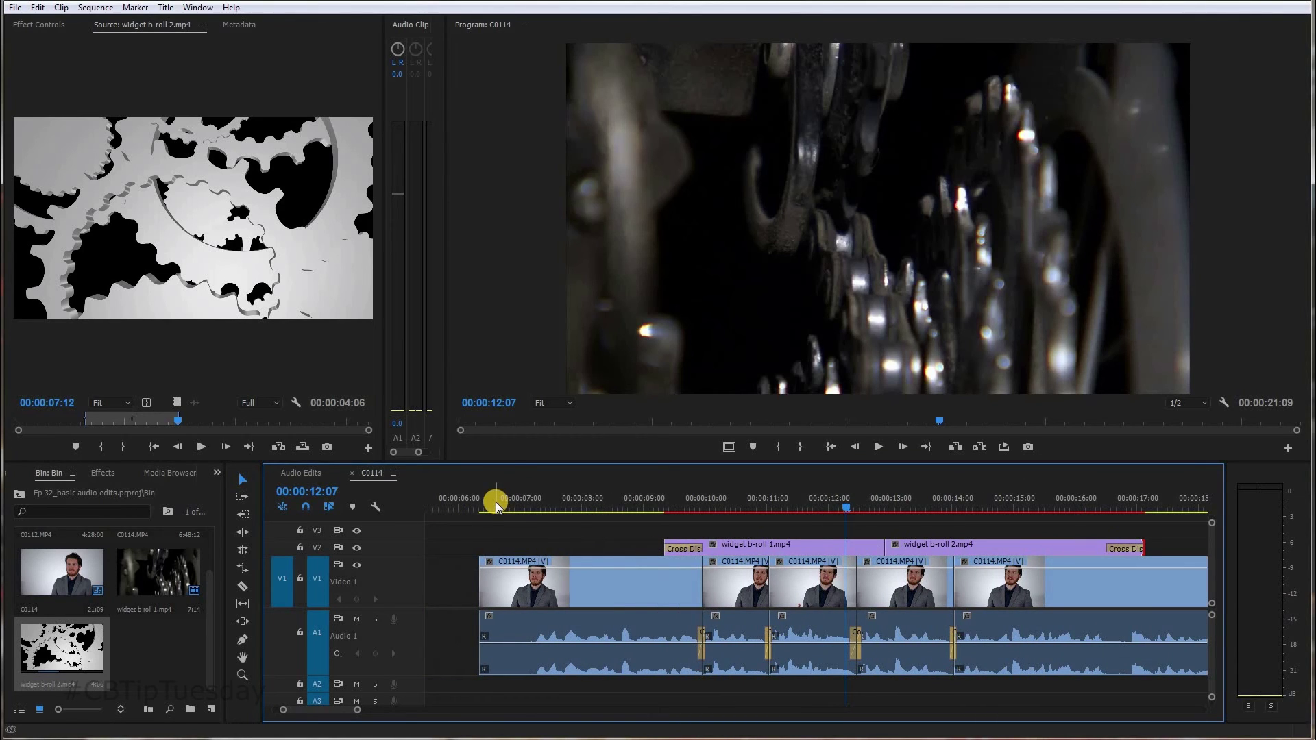
pyautogui.press('\\')
pyautogui.click(627, 501)
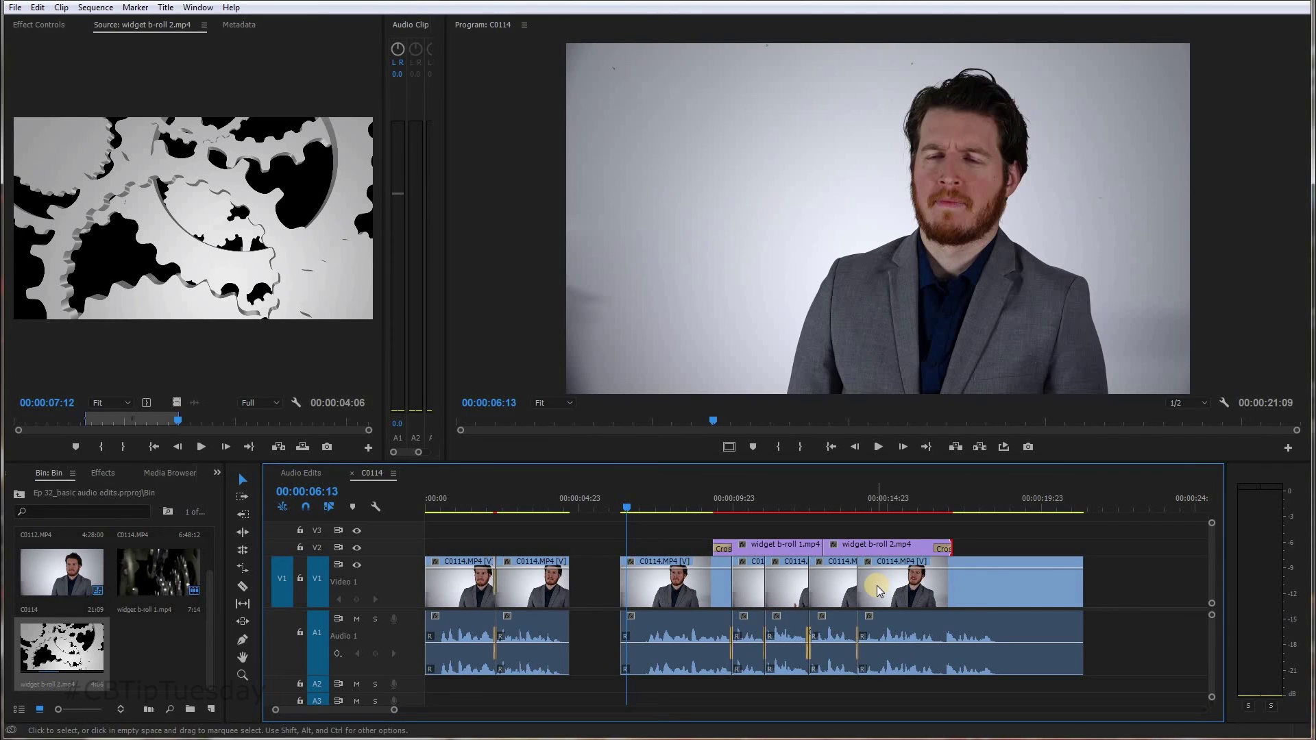
pyautogui.press('space')
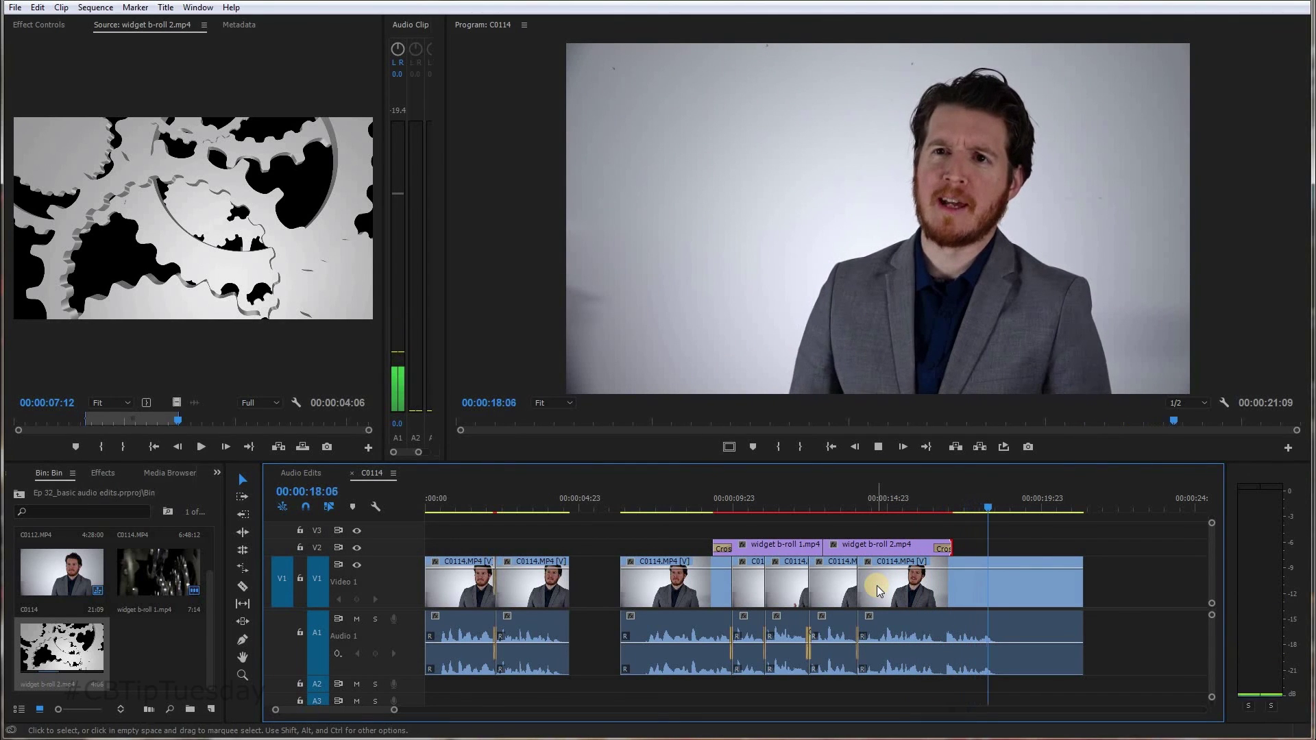
pyautogui.press('space')
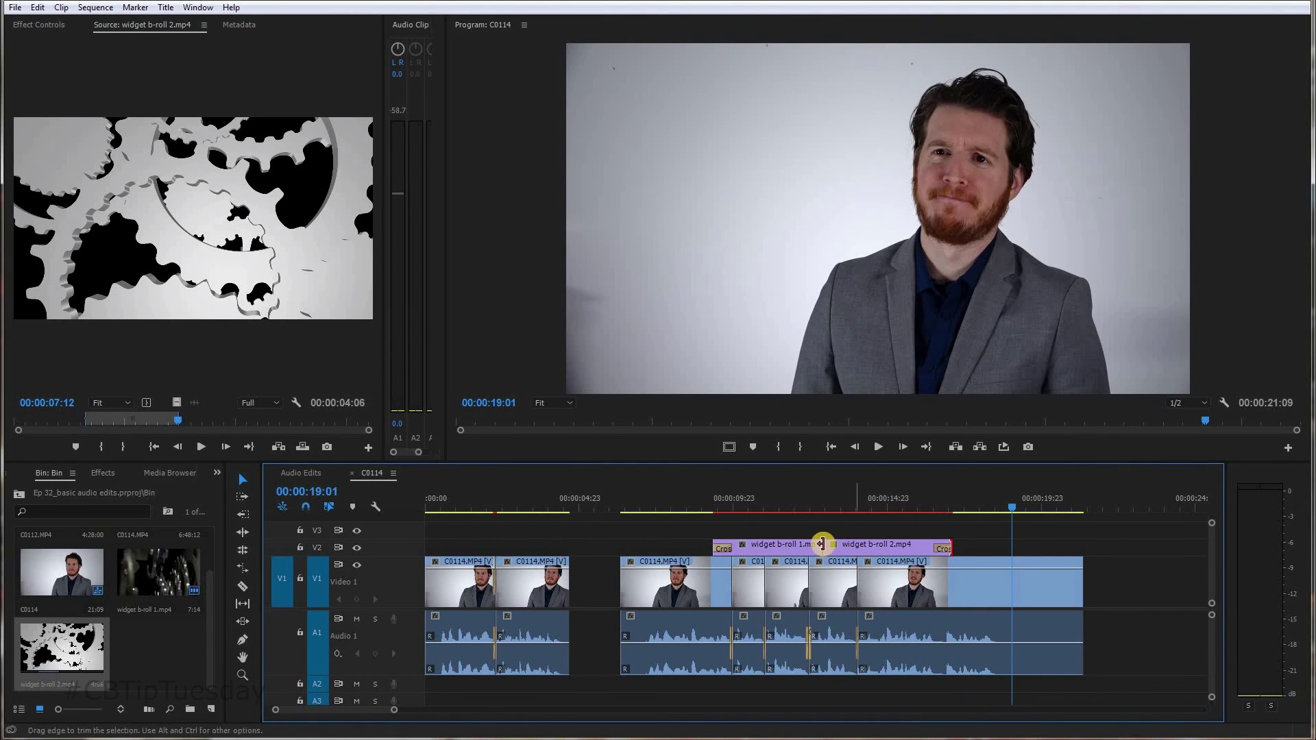
# Step: Add a Cross Dissolve at the cut between widget b-roll 1.mp4 and widget b-roll 2.mp4, and play across it to 00:00:15:11
pyautogui.click(822, 544)
pyautogui.press('=')
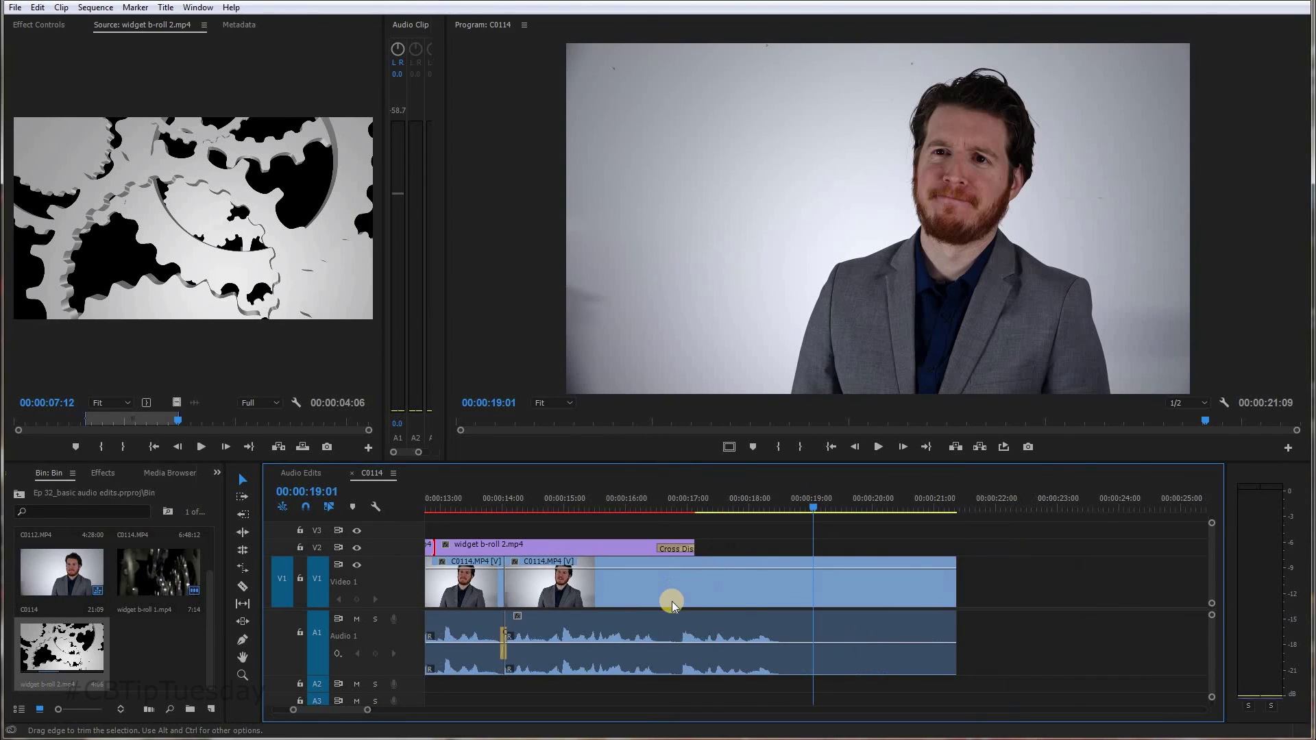
pyautogui.scroll(5, 671, 602)
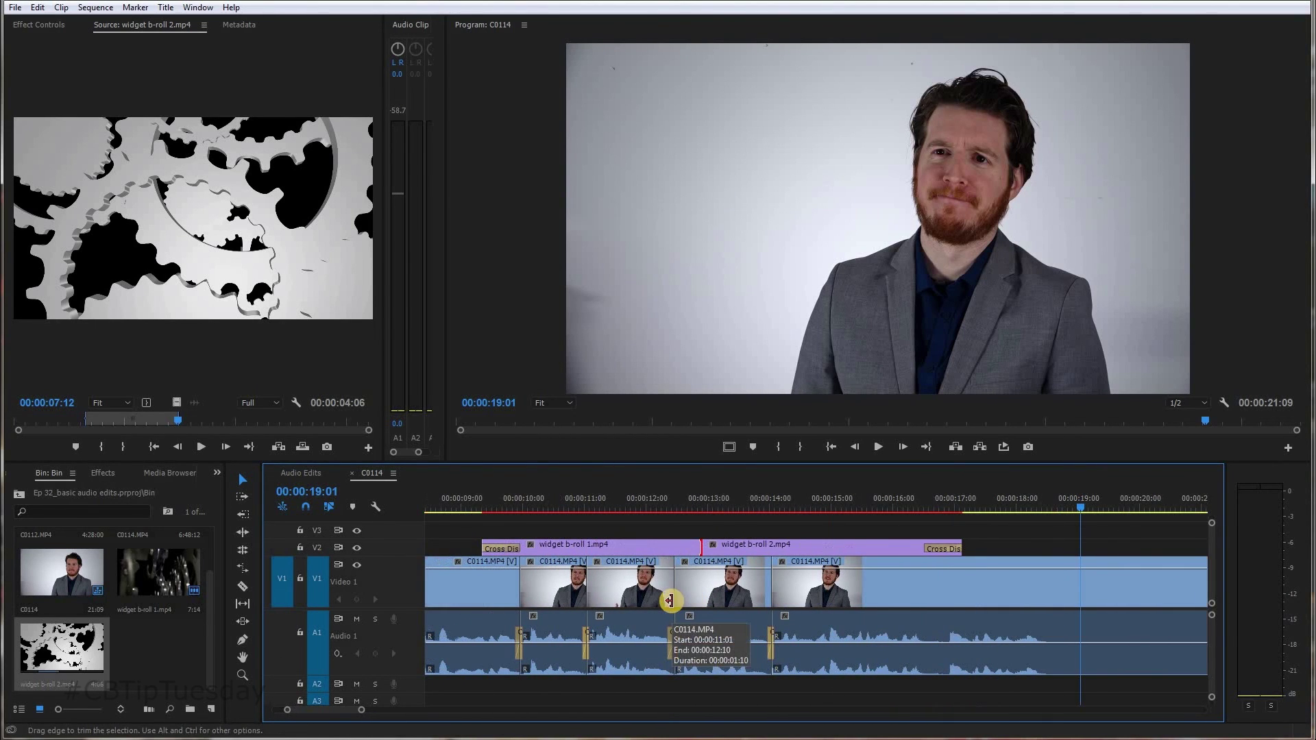
pyautogui.hotkey('ctrl', 'd')
pyautogui.click(661, 495)
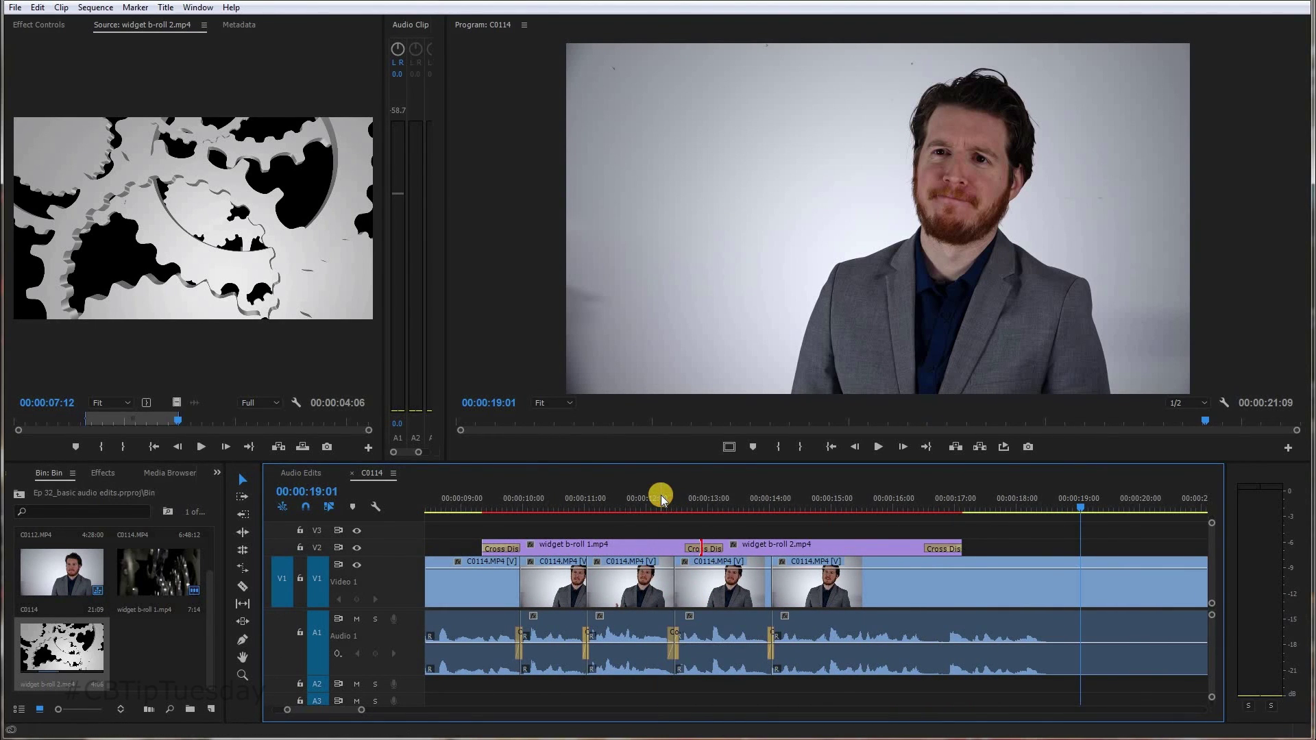
pyautogui.press('space')
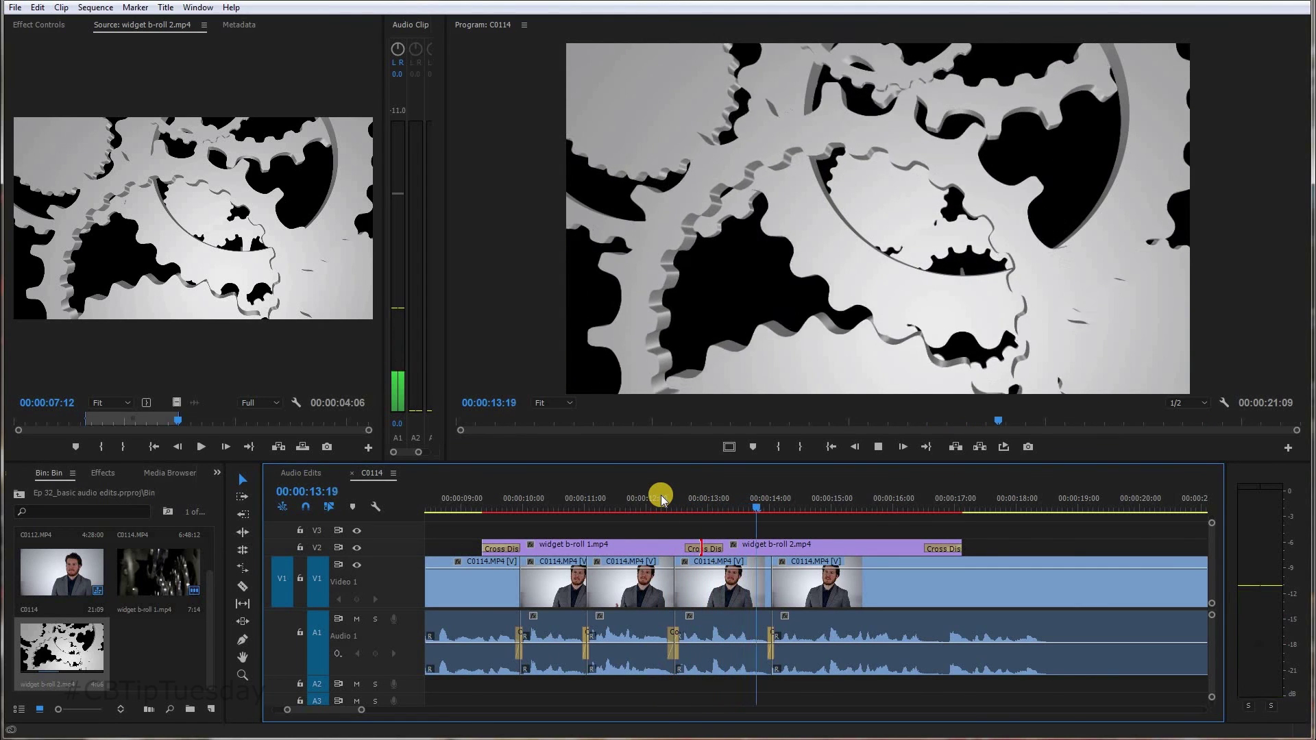
pyautogui.press('space')
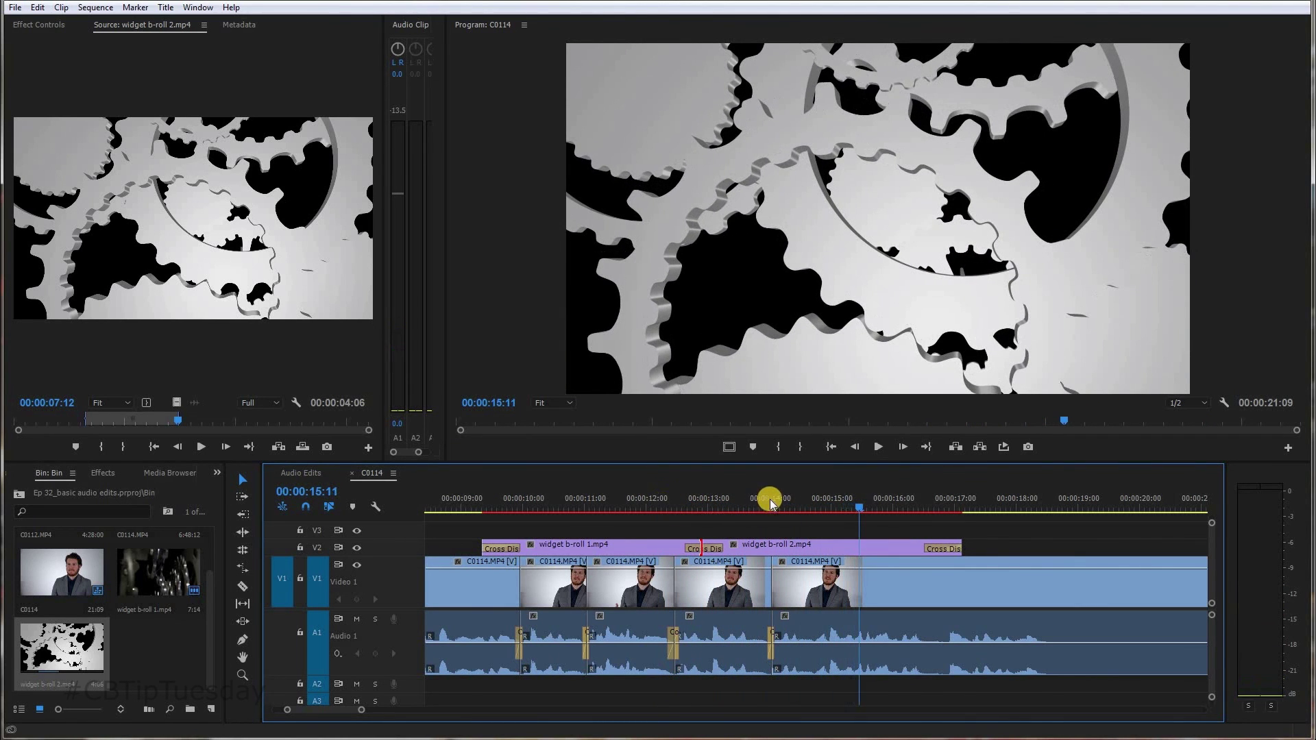
# Step: Replay the speech under widget b-roll 2.mp4 from just before the 00:00:14:01 join to check how the audio edit sounds
pyautogui.press('-')
pyautogui.click(792, 495)
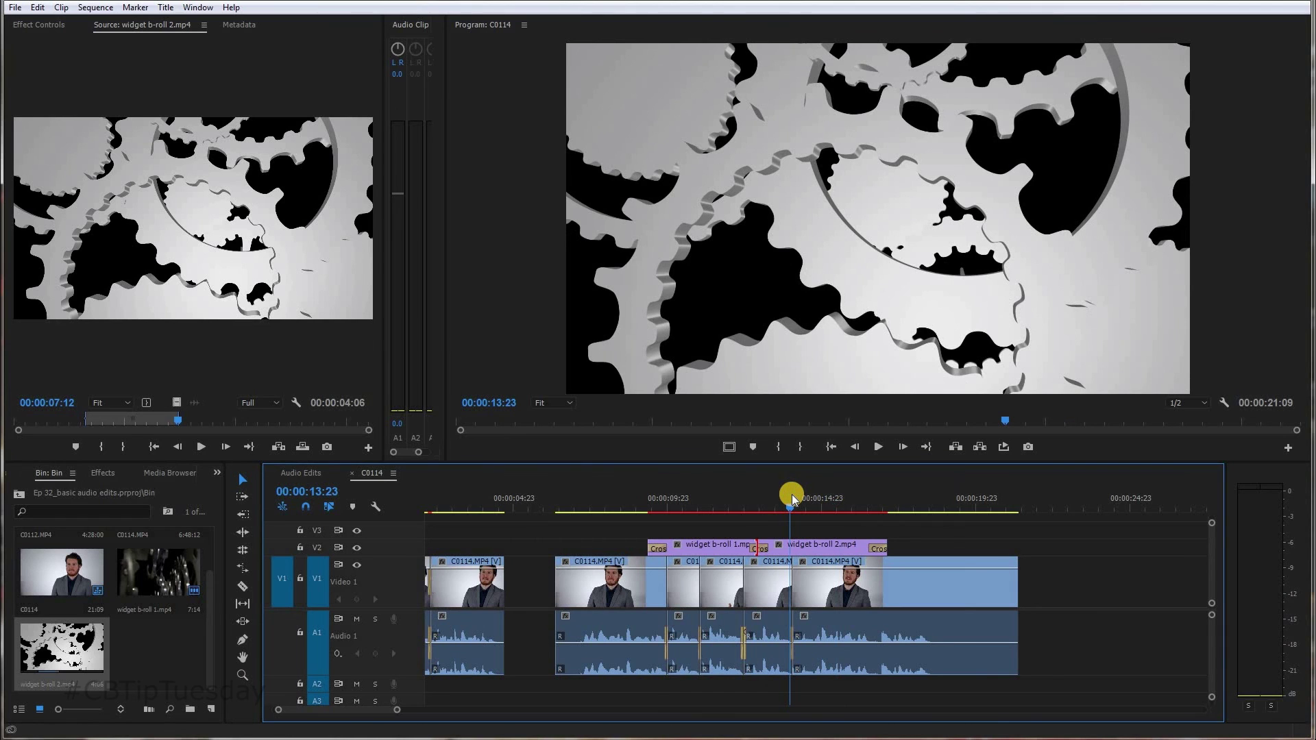
pyautogui.moveTo(792, 498); pyautogui.dragTo(787, 495)
pyautogui.press('space')
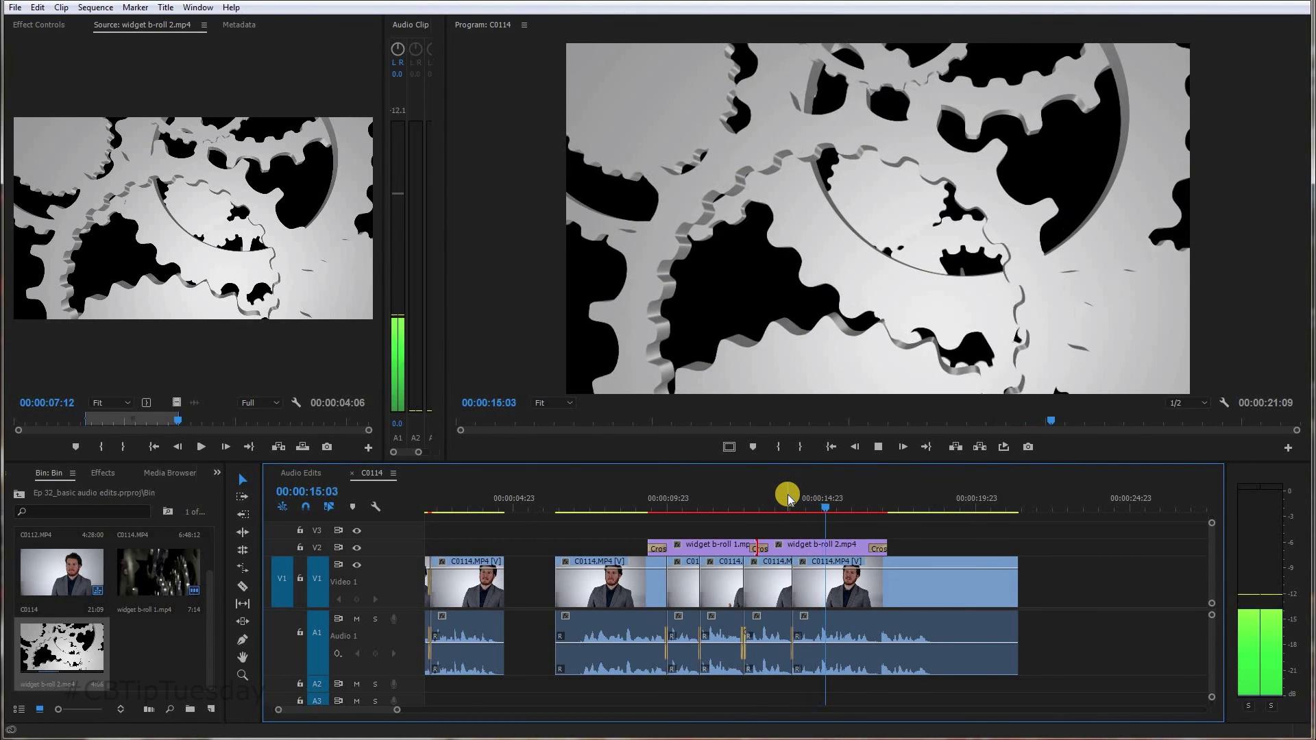